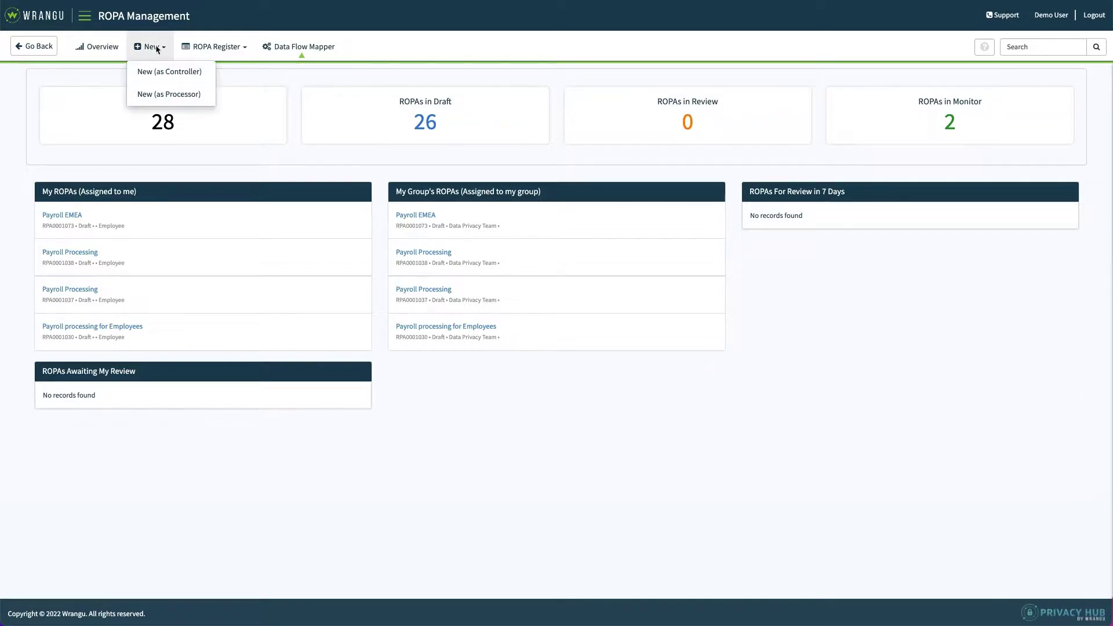
# Step: Create a ROPA as Controller named "Payroll Processing" with the detail "Payroll processing for all employees residing in the Netherlands and the UK"
pyautogui.click(170, 76)
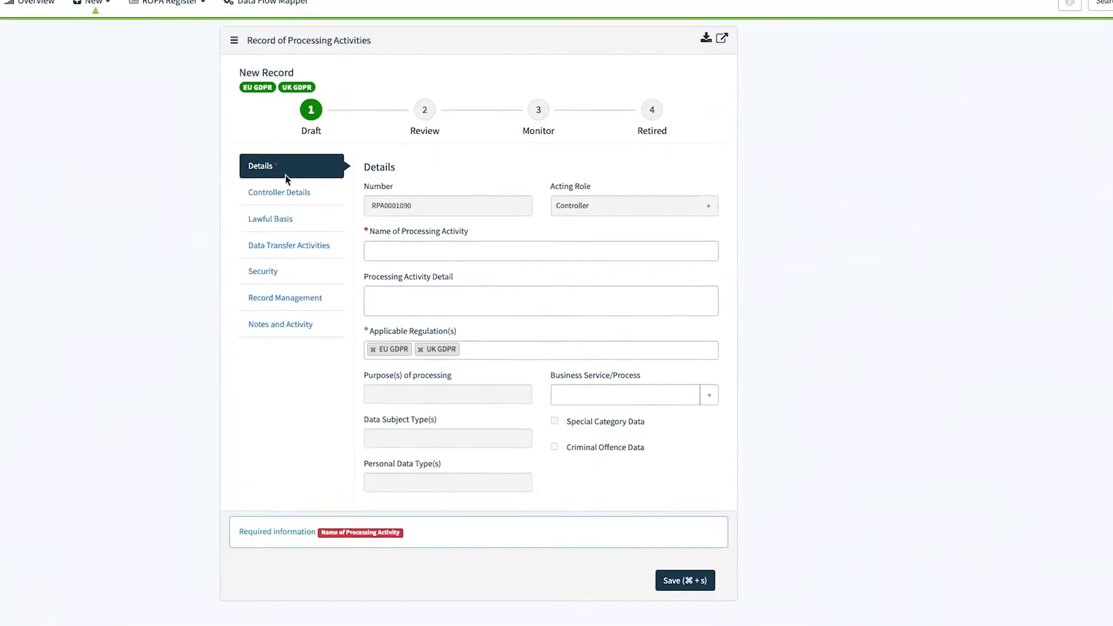
pyautogui.click(370, 251)
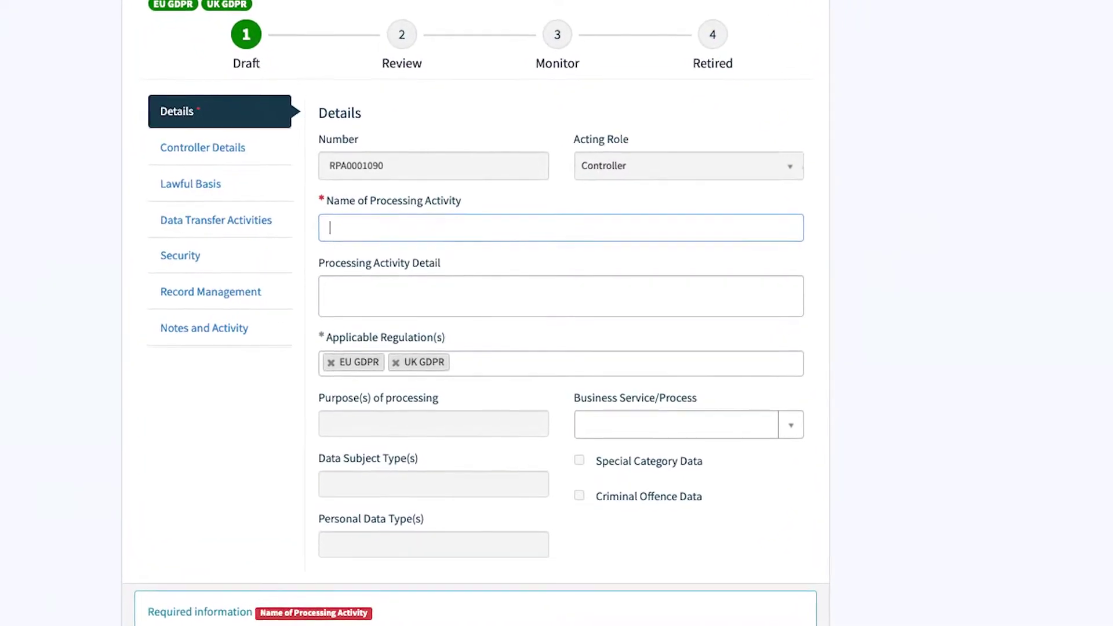
pyautogui.write('Payroll Processing')
pyautogui.click(406, 296)
pyautogui.write('Payroll processing for all')
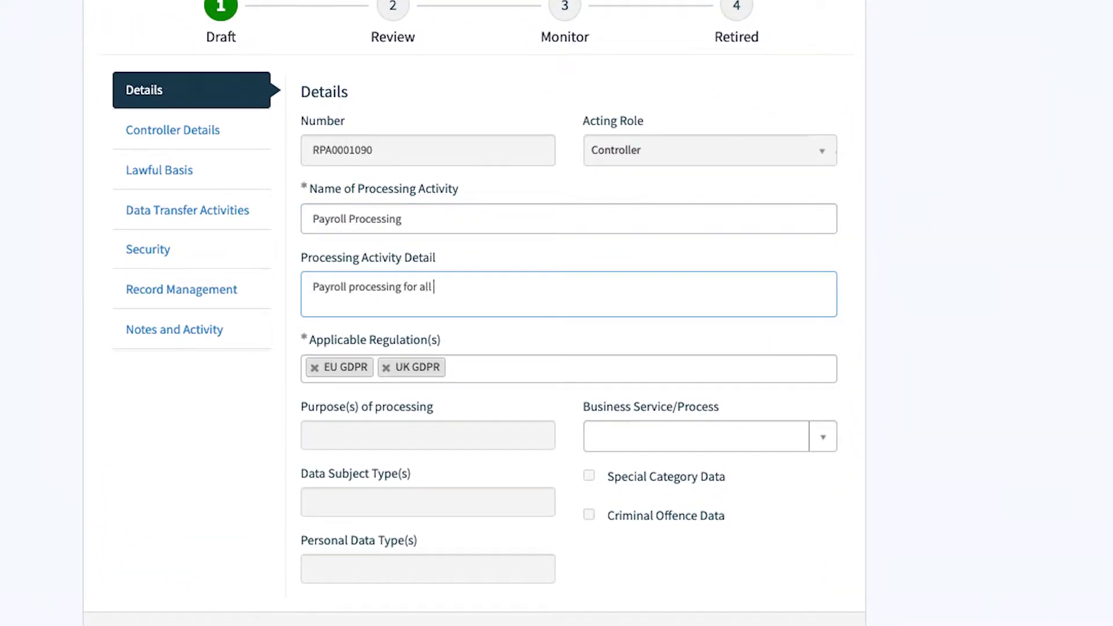
pyautogui.write(' employees residing in the Netherlands and the UK')
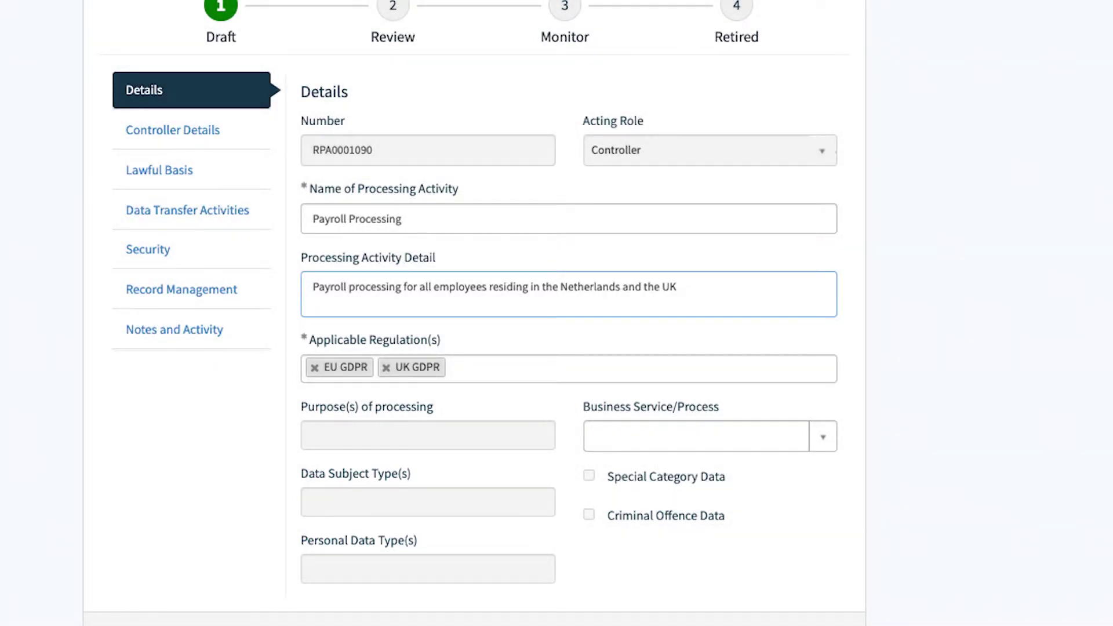
# Step: Set the Business Service/Process of the new processing record to Human Resources
pyautogui.click(691, 428)
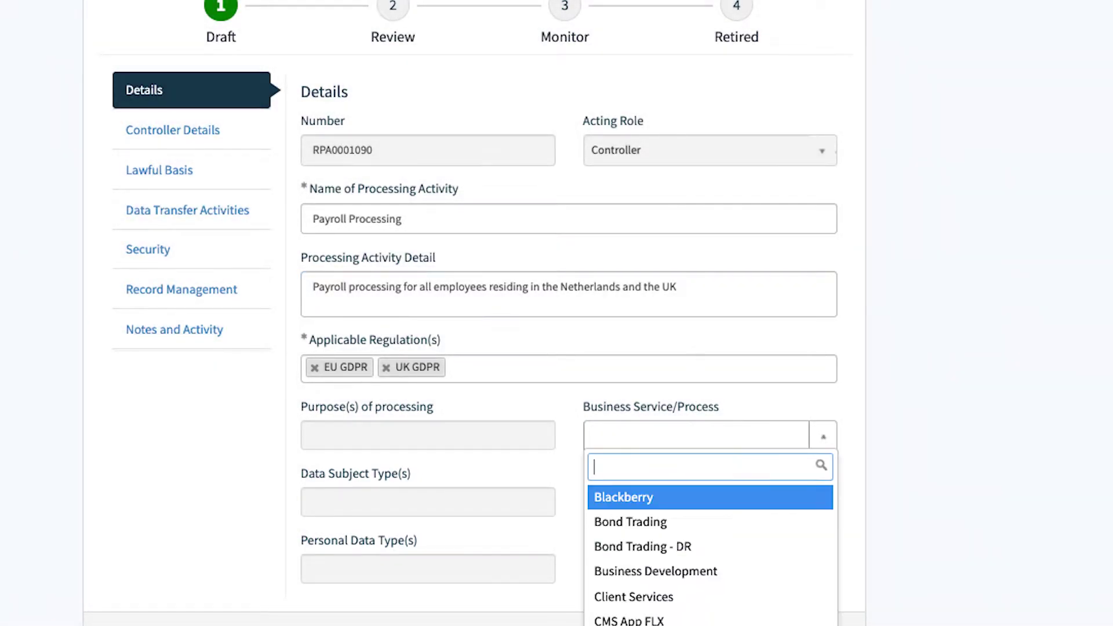
pyautogui.write('hu')
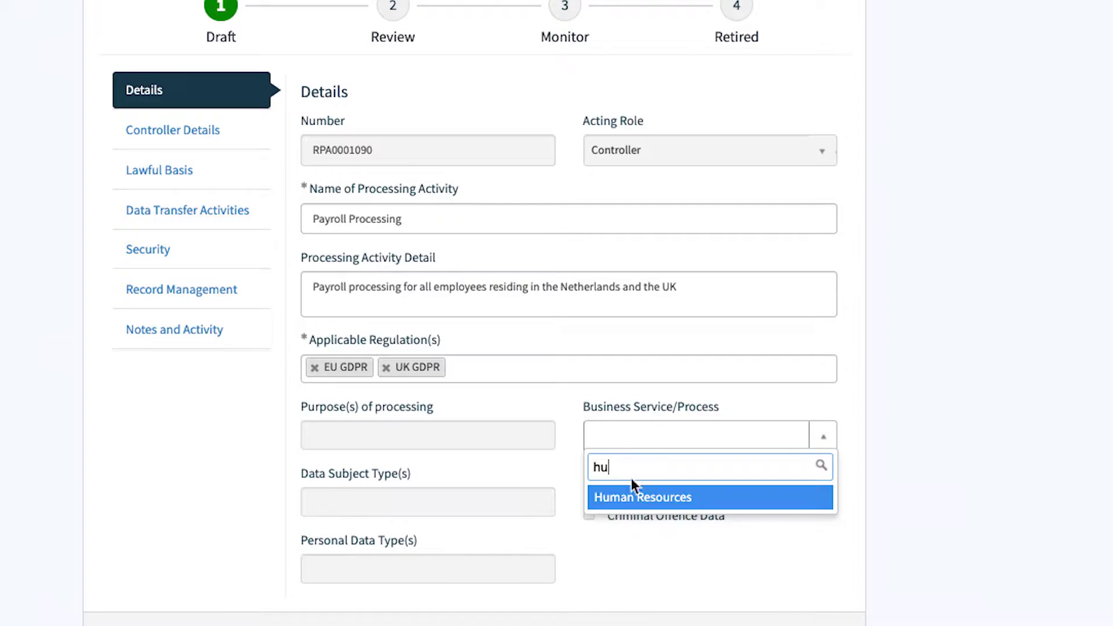
pyautogui.click(635, 496)
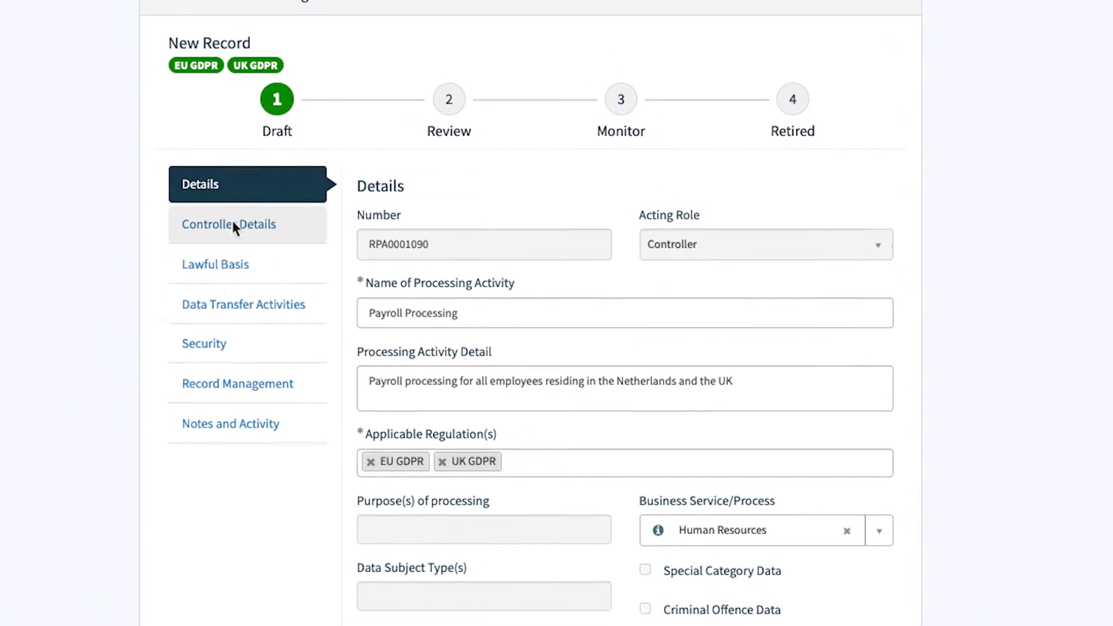
# Step: In the record's Controller Details, set the company to Wrangu BV
pyautogui.click(213, 193)
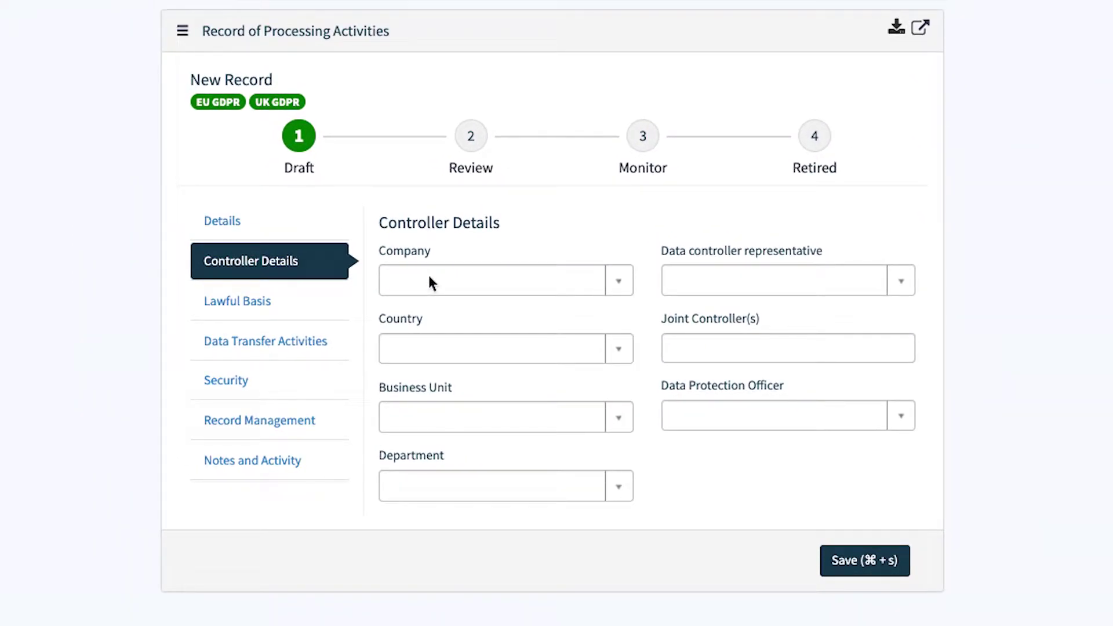
pyautogui.click(430, 283)
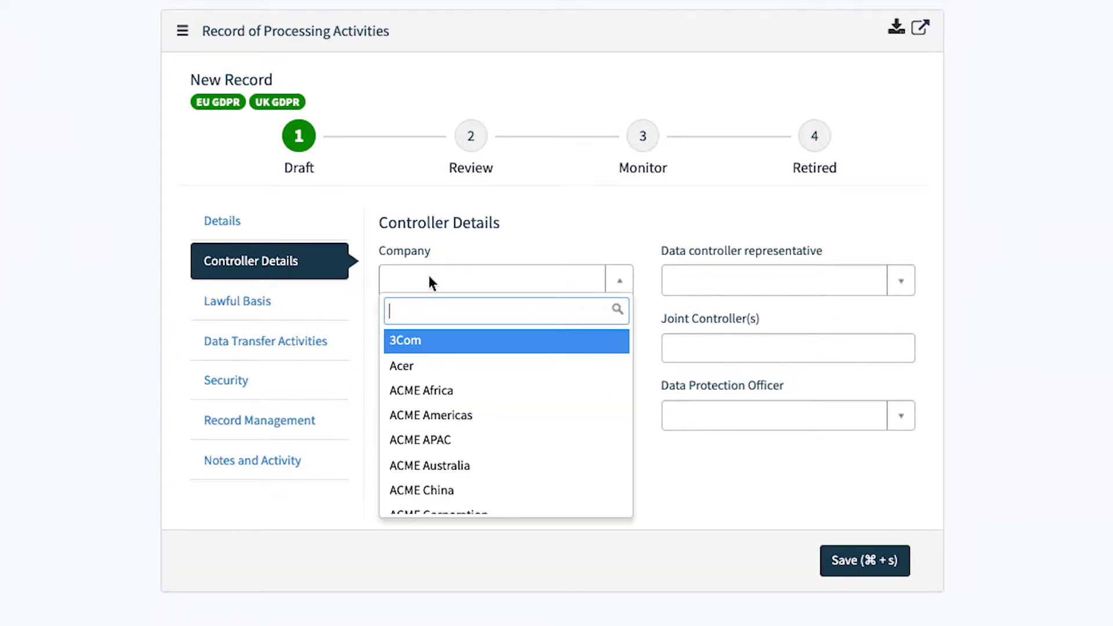
pyautogui.write('Wr')
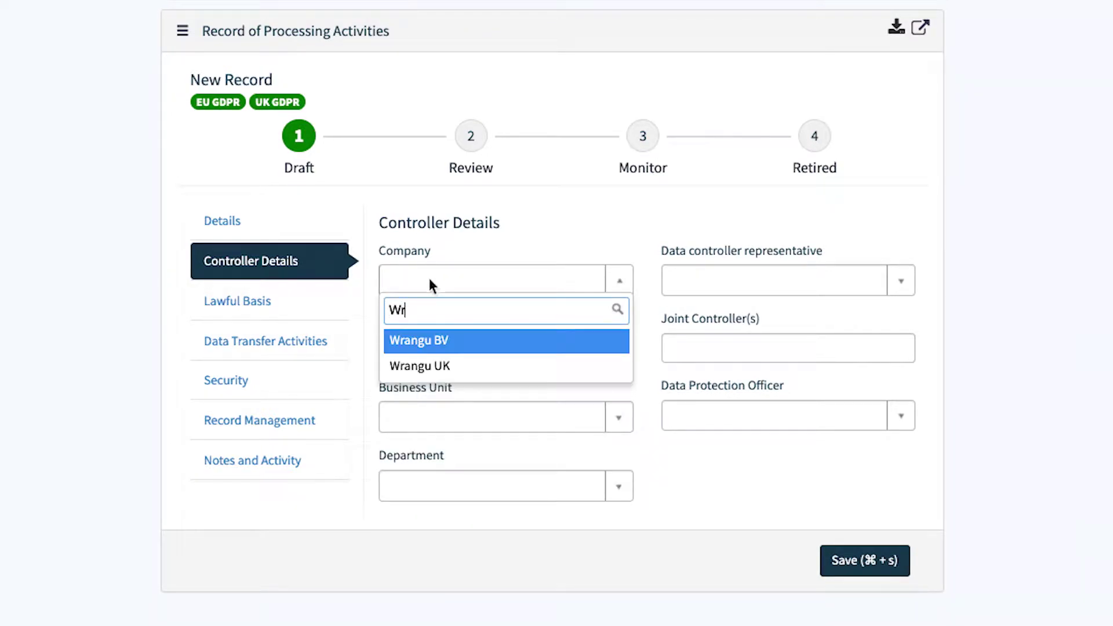
pyautogui.click(435, 338)
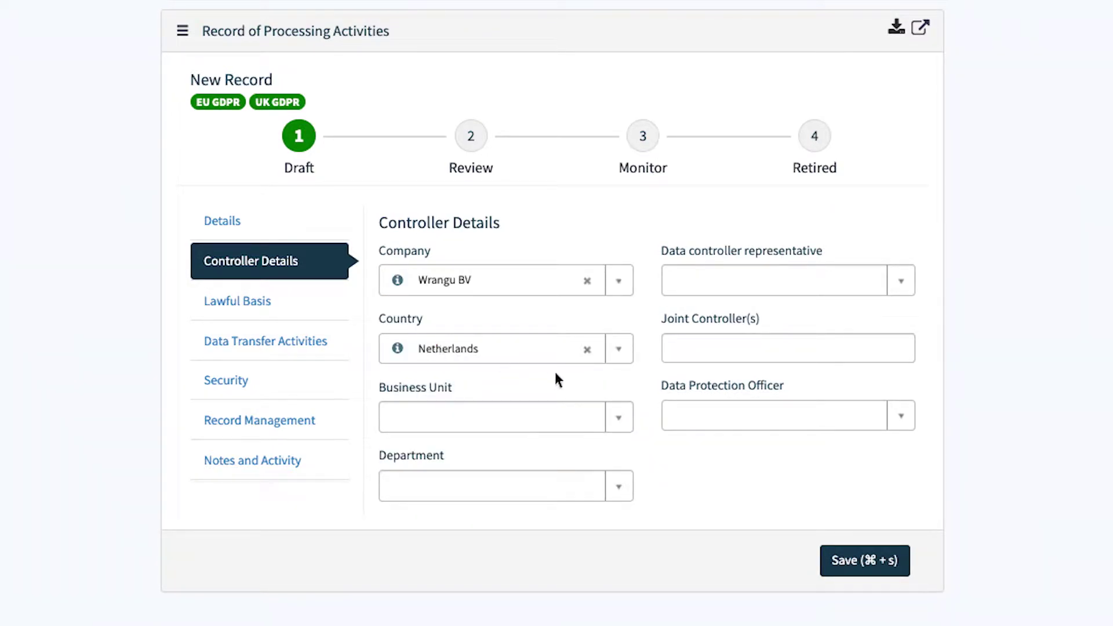
# Step: Assign the available person as Data Protection Officer in the Controller Details and save the record
pyautogui.click(697, 415)
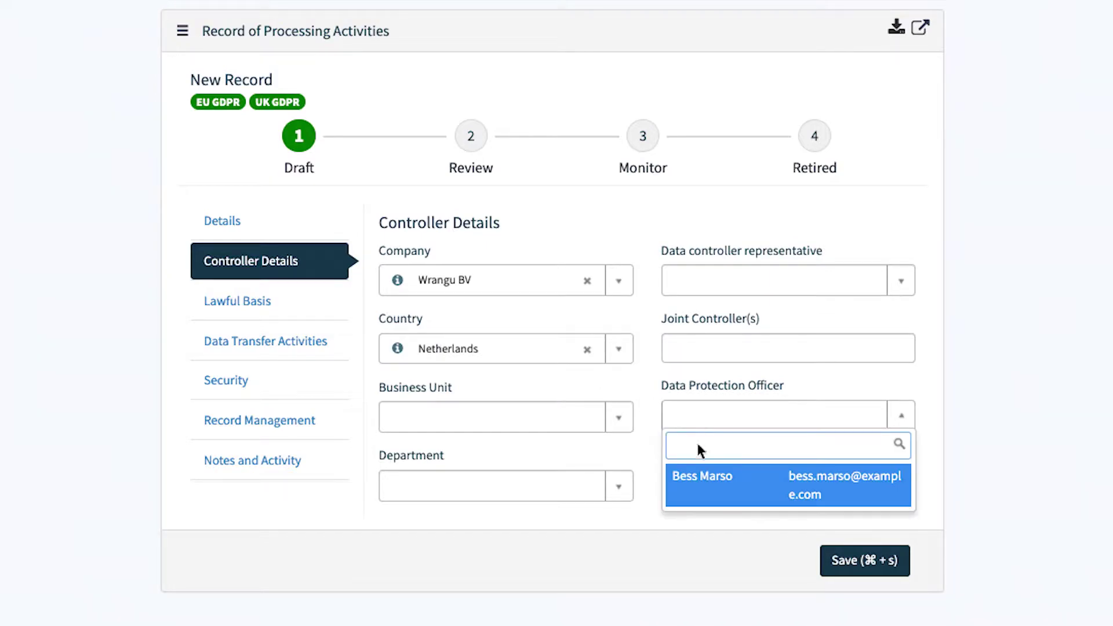
pyautogui.click(702, 492)
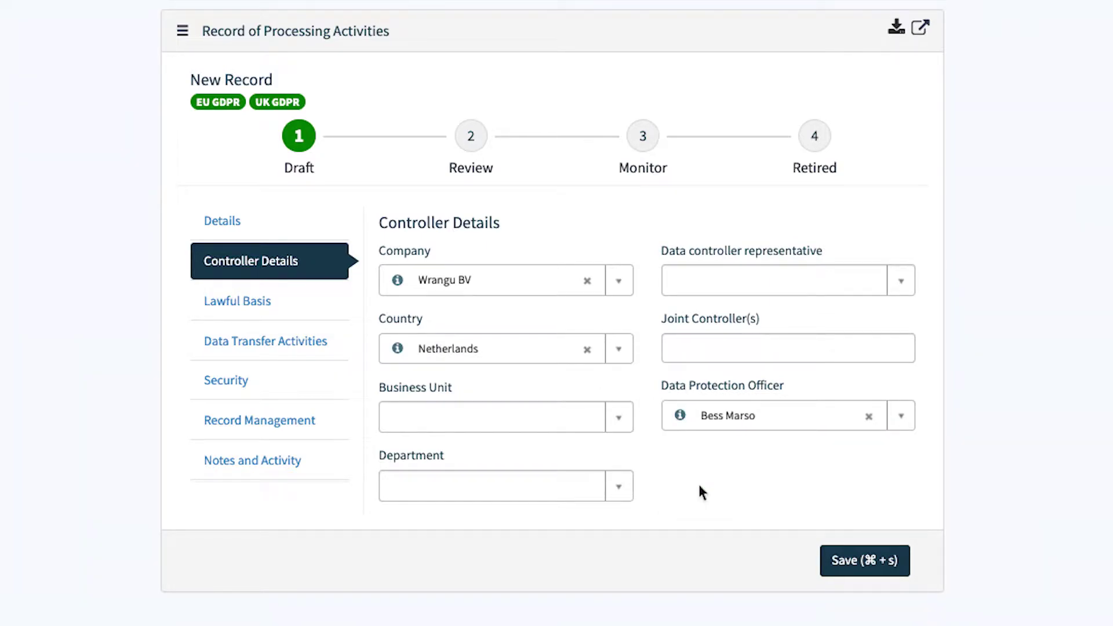
pyautogui.click(860, 556)
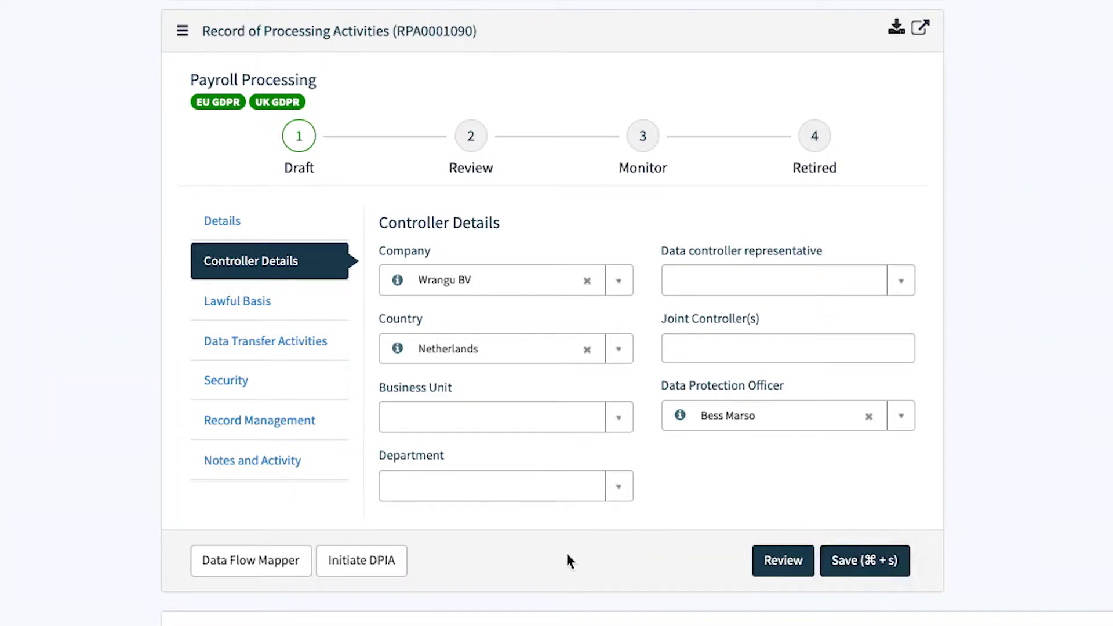
# Step: Open the record's Data Flow Mapper and place a Data Source in the Collections column
pyautogui.click(258, 555)
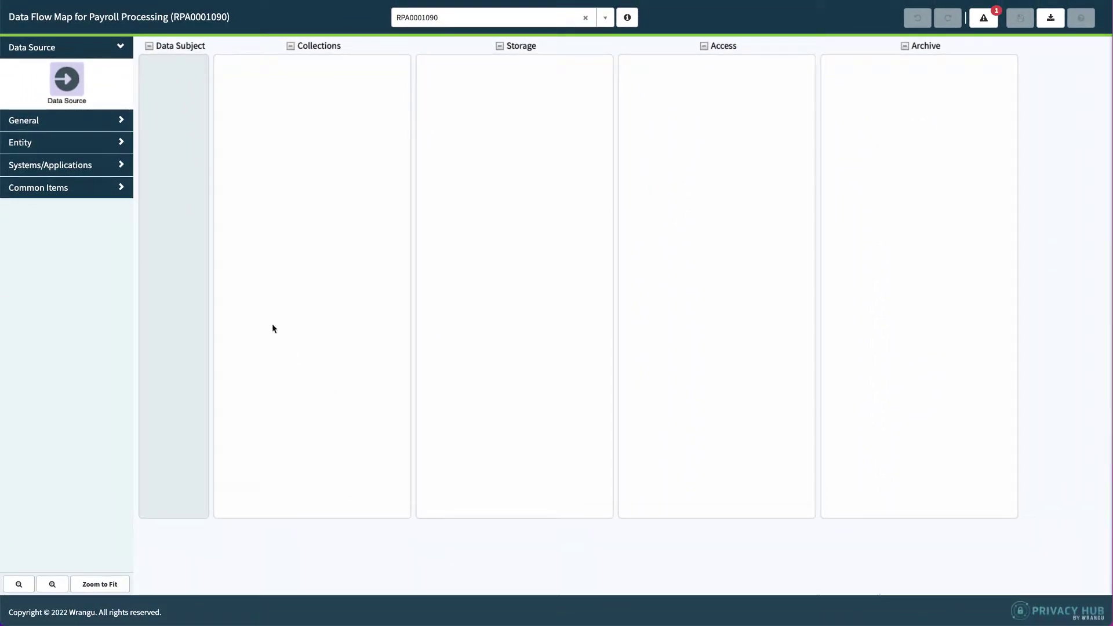
pyautogui.click(66, 80)
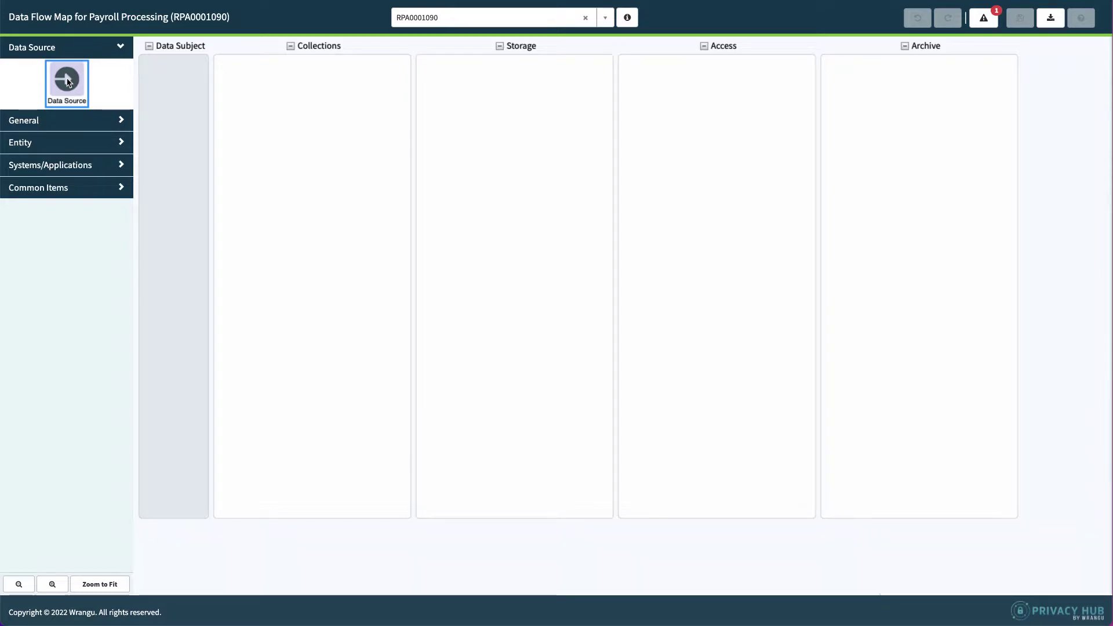
pyautogui.moveTo(67, 80); pyautogui.dragTo(313, 248)
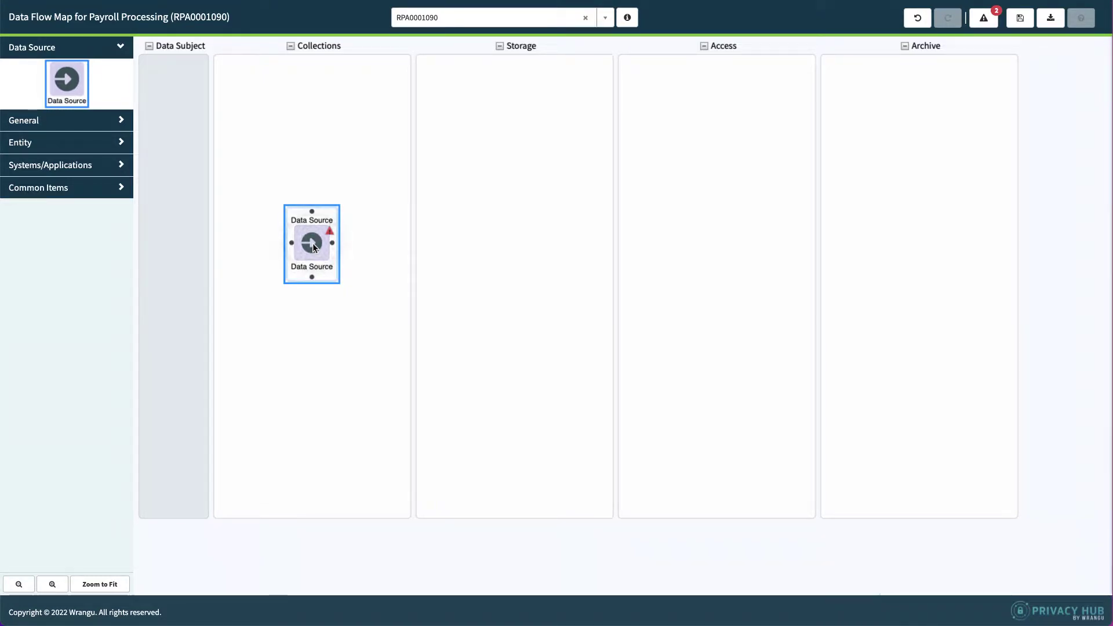
# Step: Define the Collections data source as type Department, with department HR and country Netherlands
pyautogui.click(313, 247)
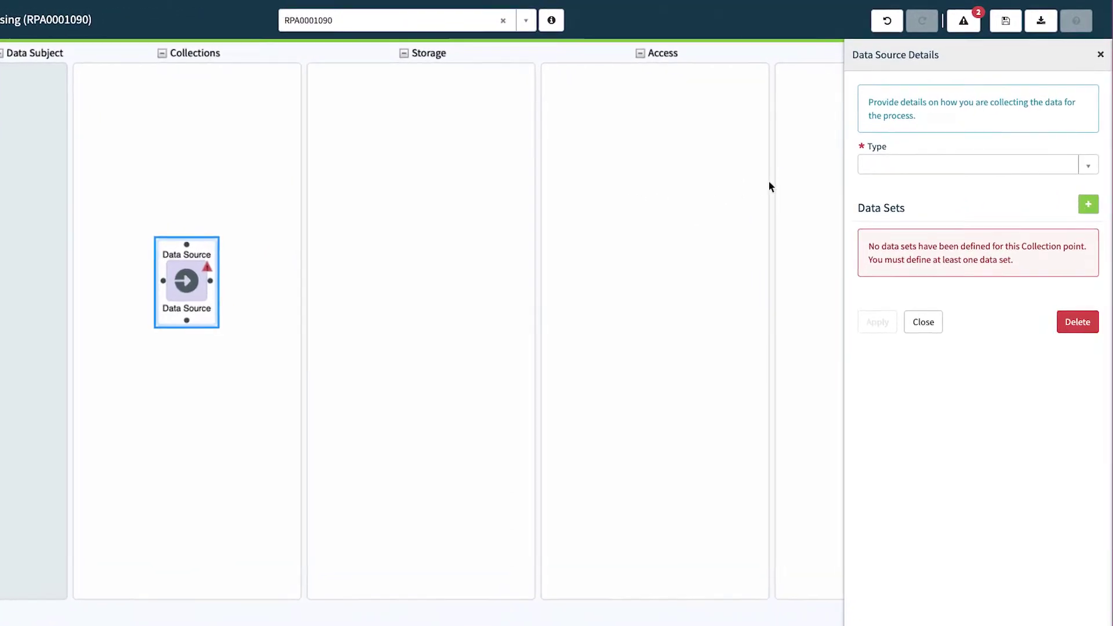
pyautogui.click(909, 148)
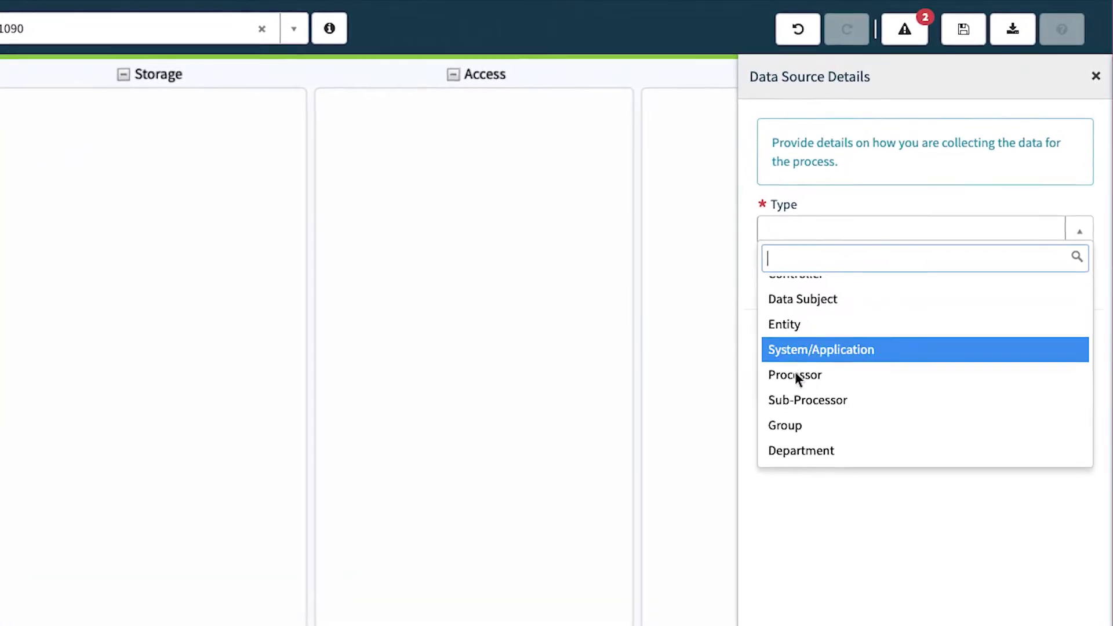
pyautogui.click(822, 418)
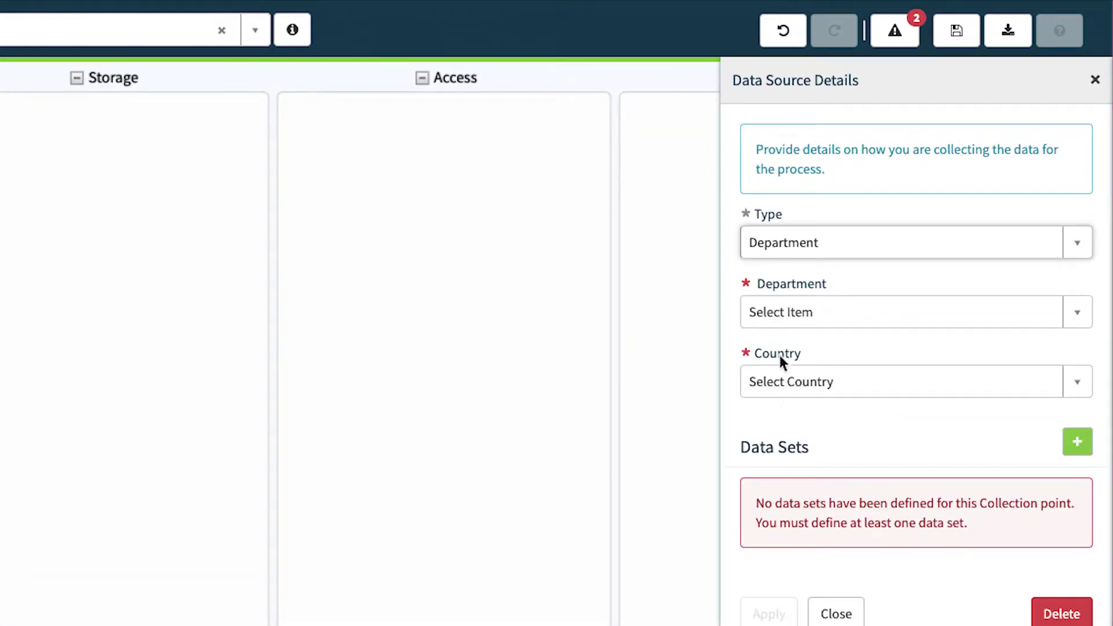
pyautogui.click(778, 314)
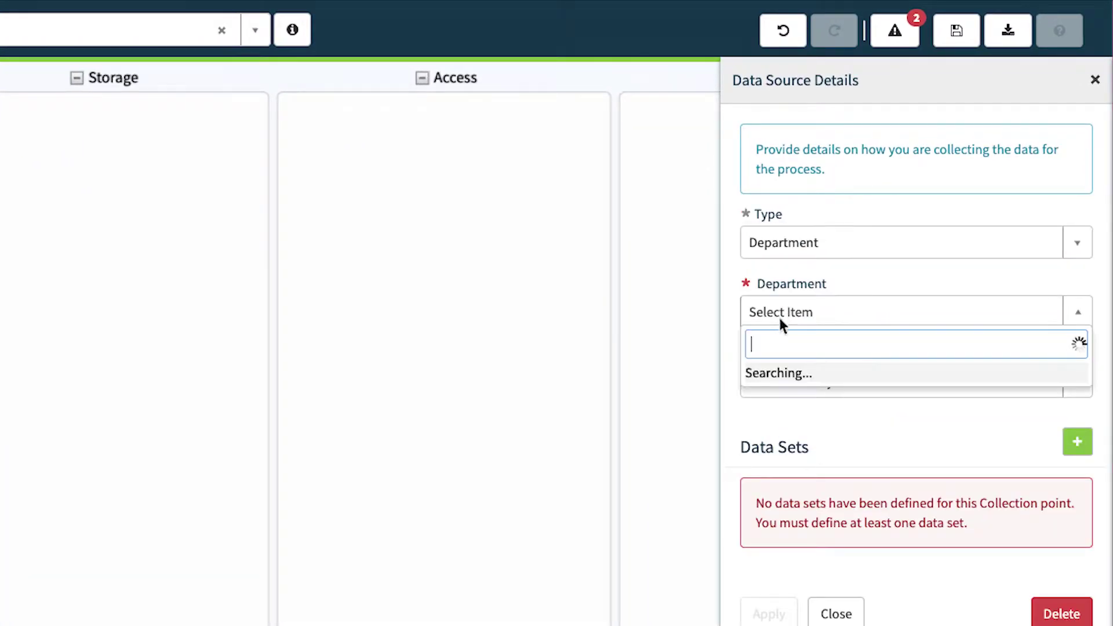
pyautogui.click(778, 464)
pyautogui.click(778, 383)
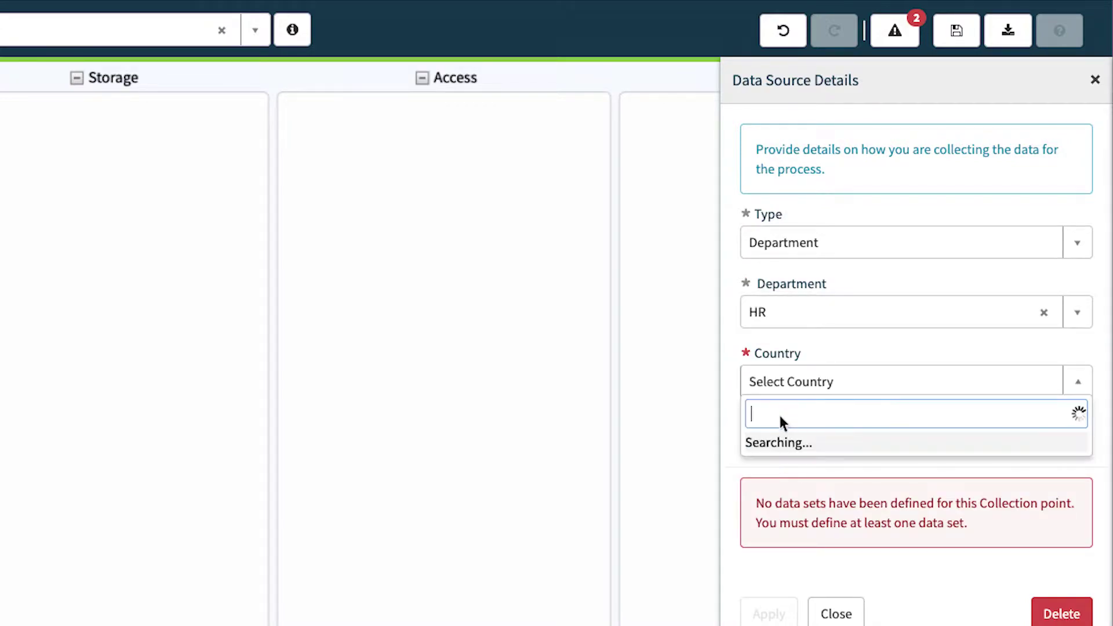
pyautogui.write('net')
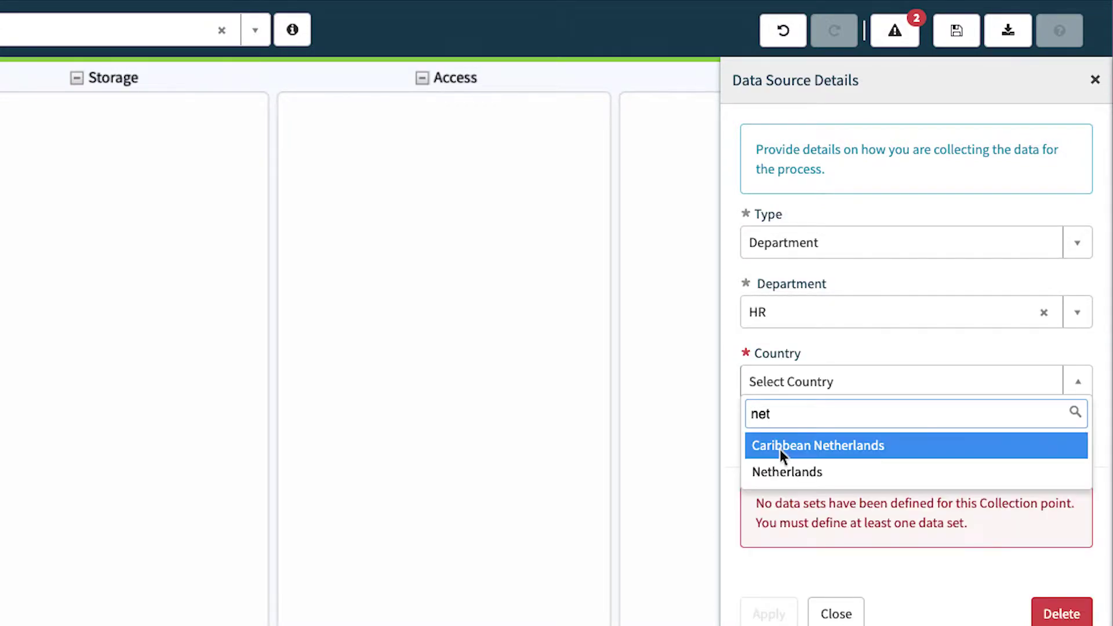
pyautogui.click(780, 469)
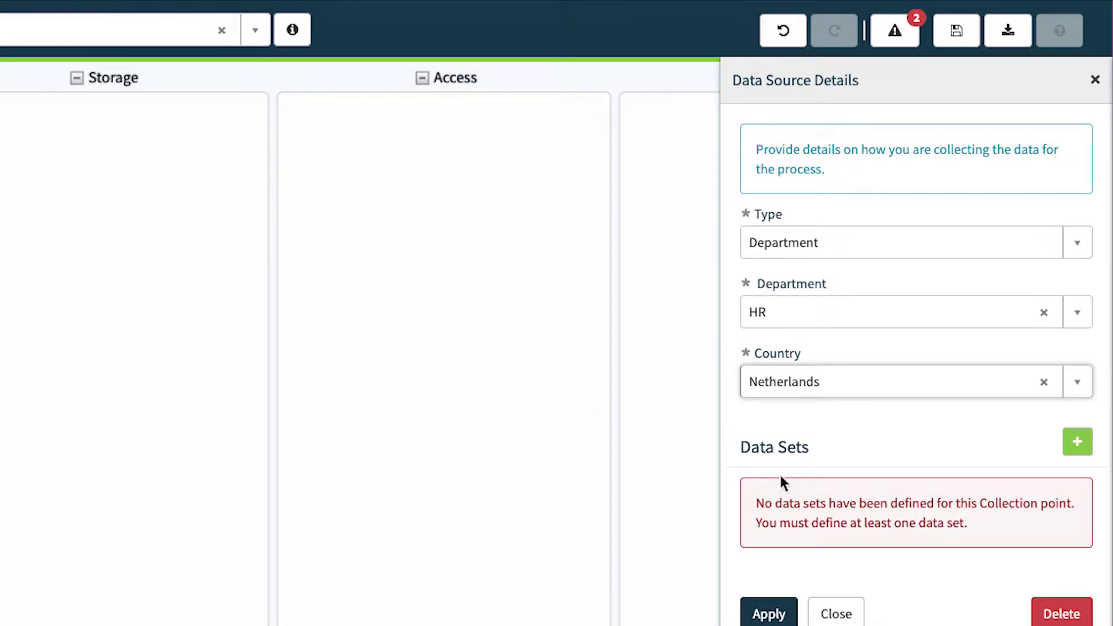
# Step: Start a new data set for the data source with regulation EU GDPR and data subject type Employee
pyautogui.click(1080, 448)
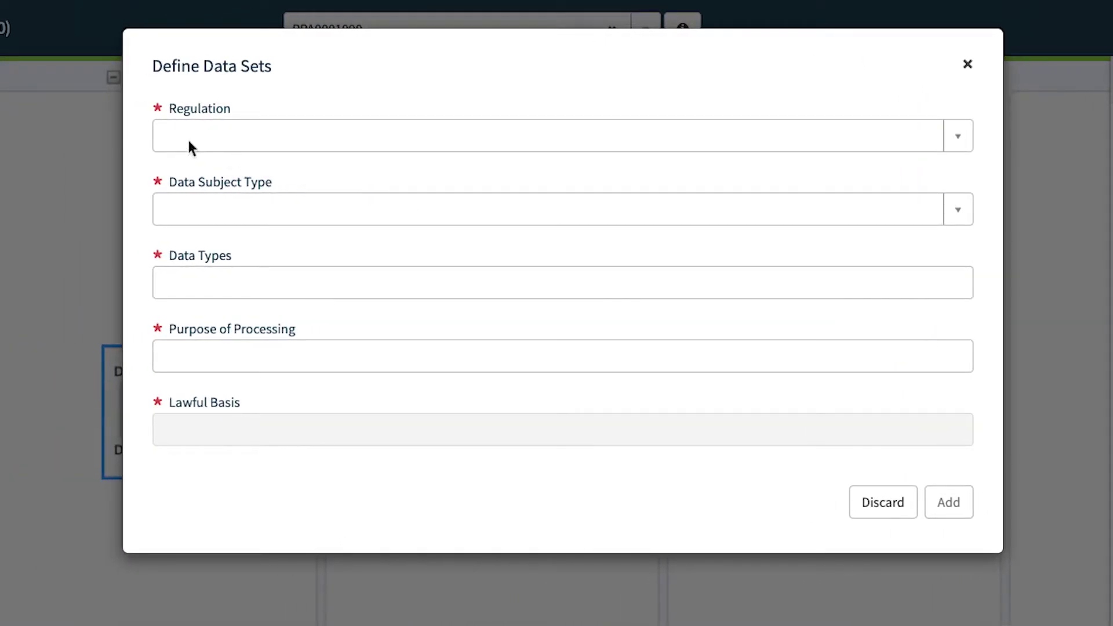
pyautogui.click(191, 147)
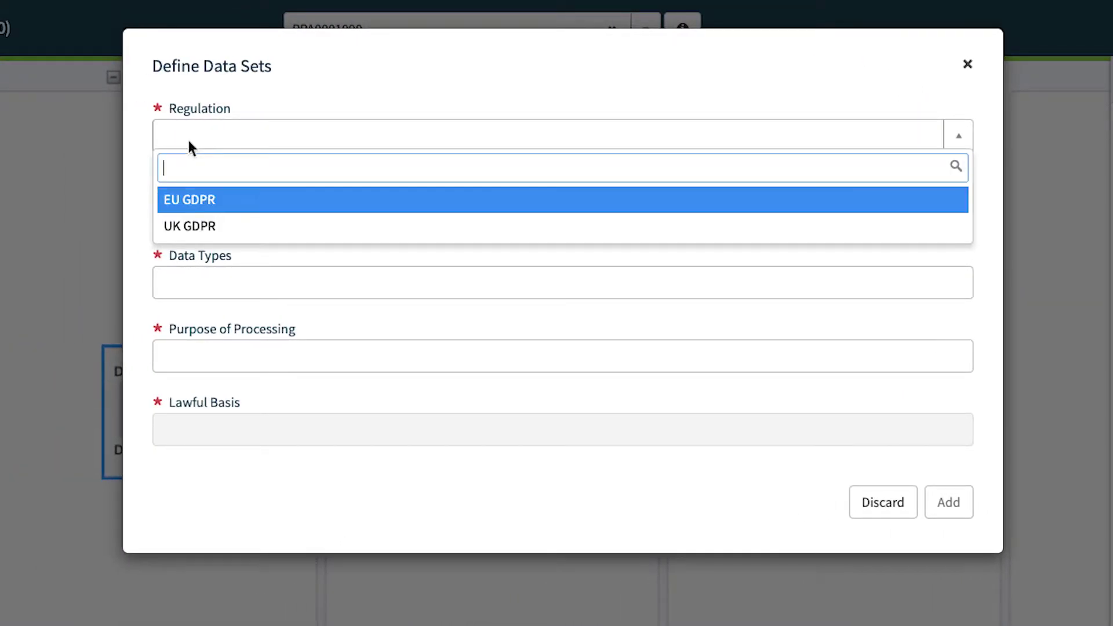
pyautogui.click(192, 203)
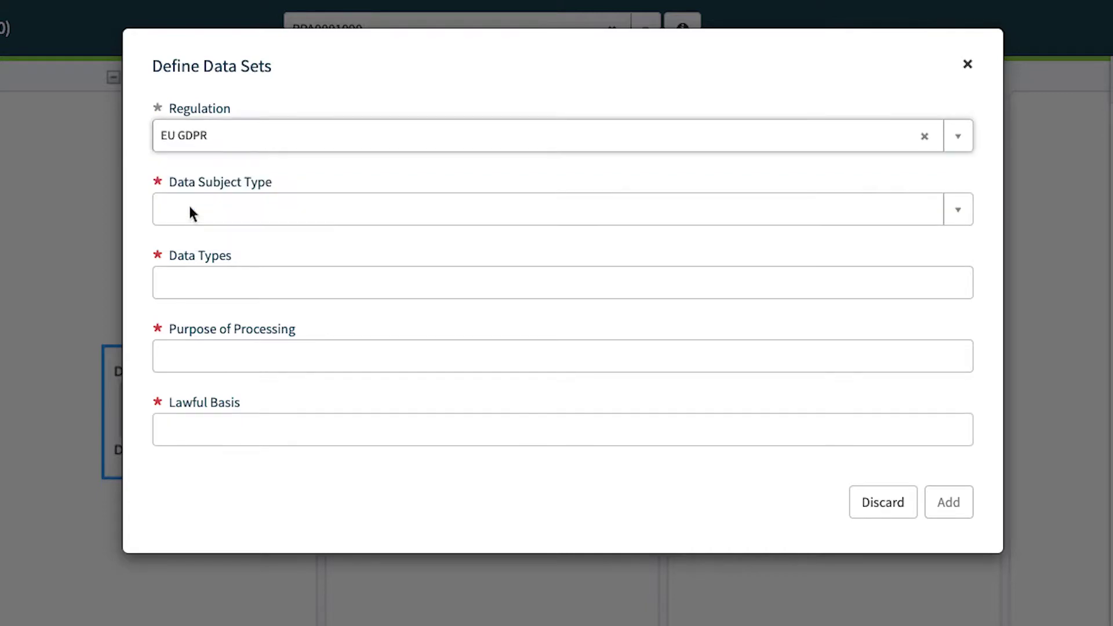
pyautogui.click(191, 218)
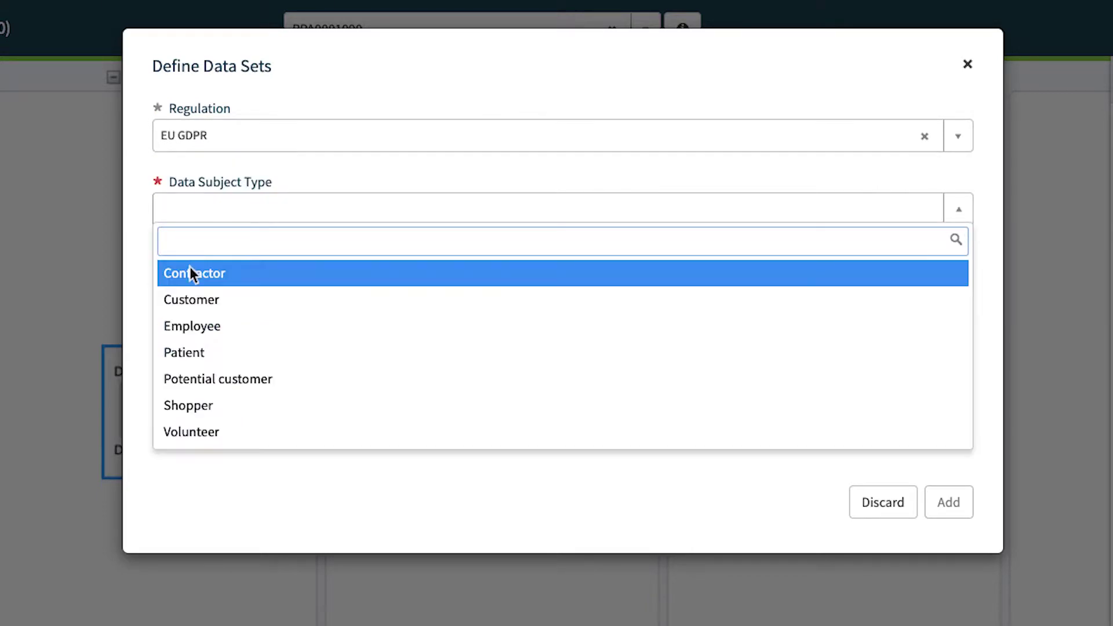
pyautogui.click(191, 331)
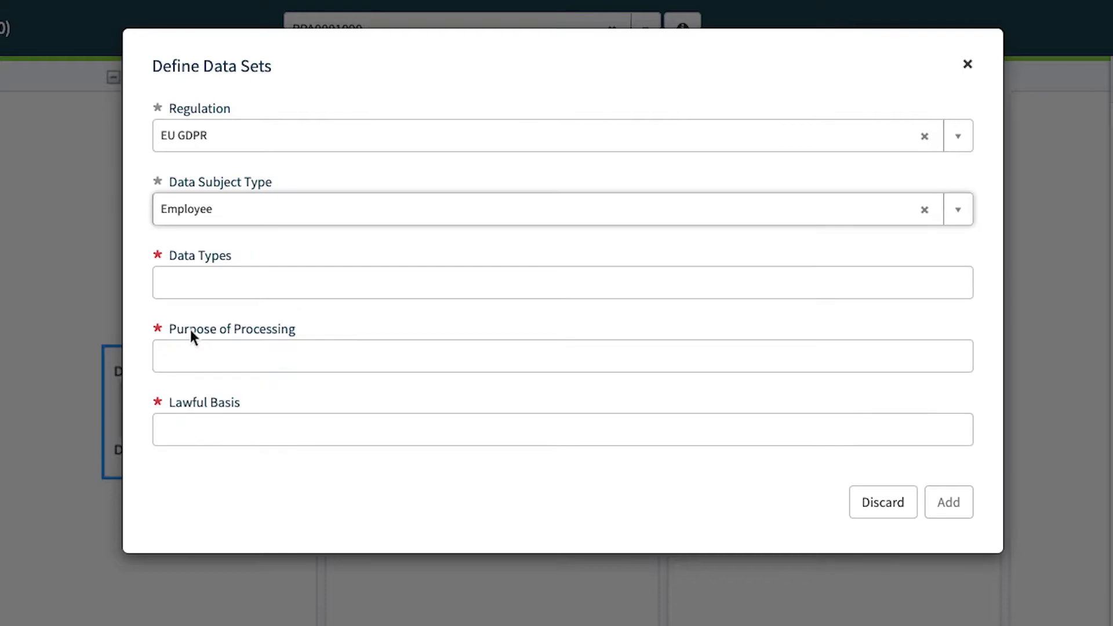
# Step: Add Bank account number, Contact details and Sick leave details as the data set's data types
pyautogui.click(190, 283)
pyautogui.click(192, 319)
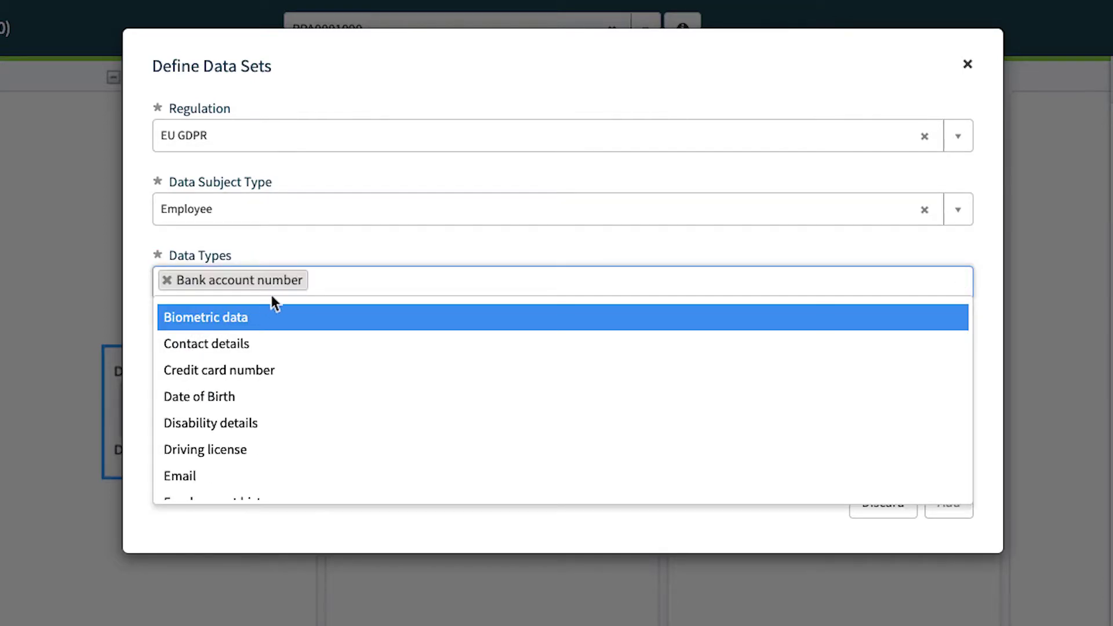
pyautogui.click(334, 346)
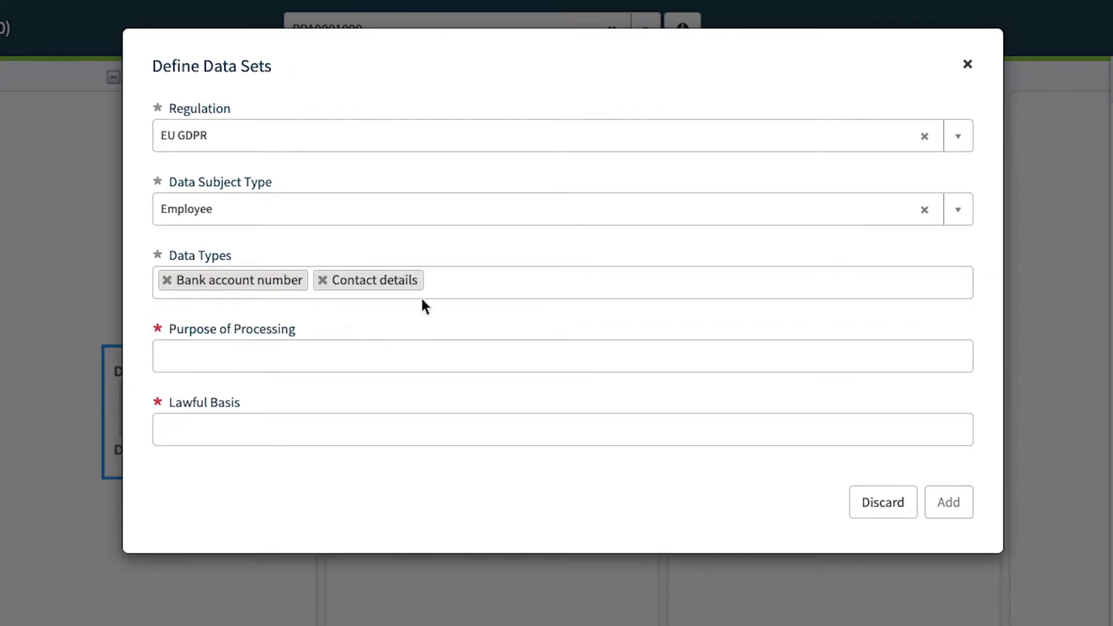
pyautogui.click(448, 288)
pyautogui.write('si')
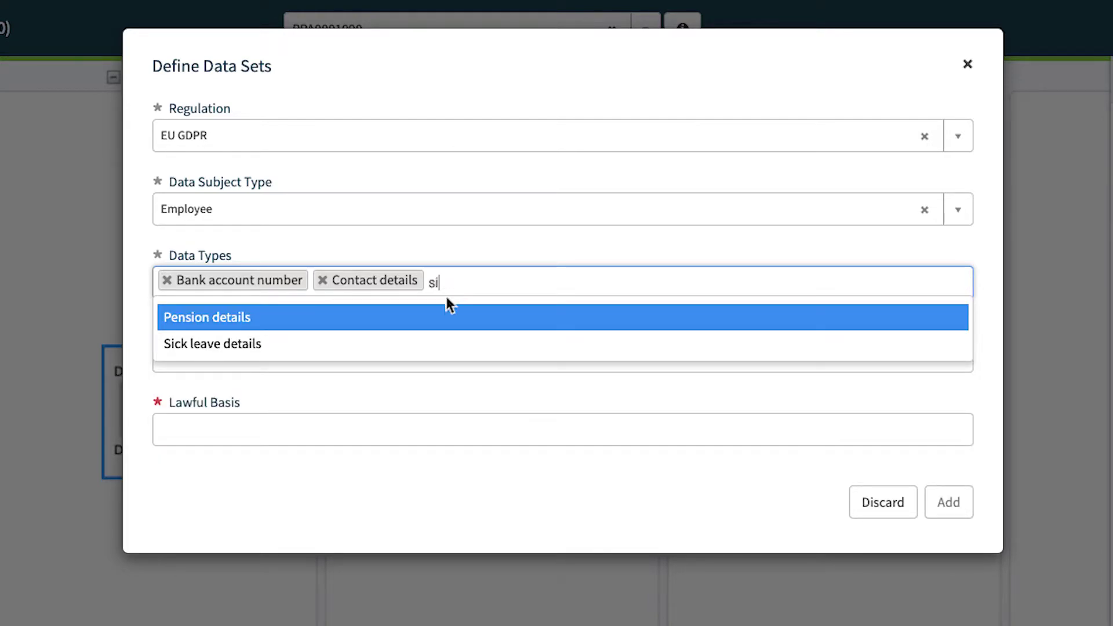
pyautogui.click(447, 347)
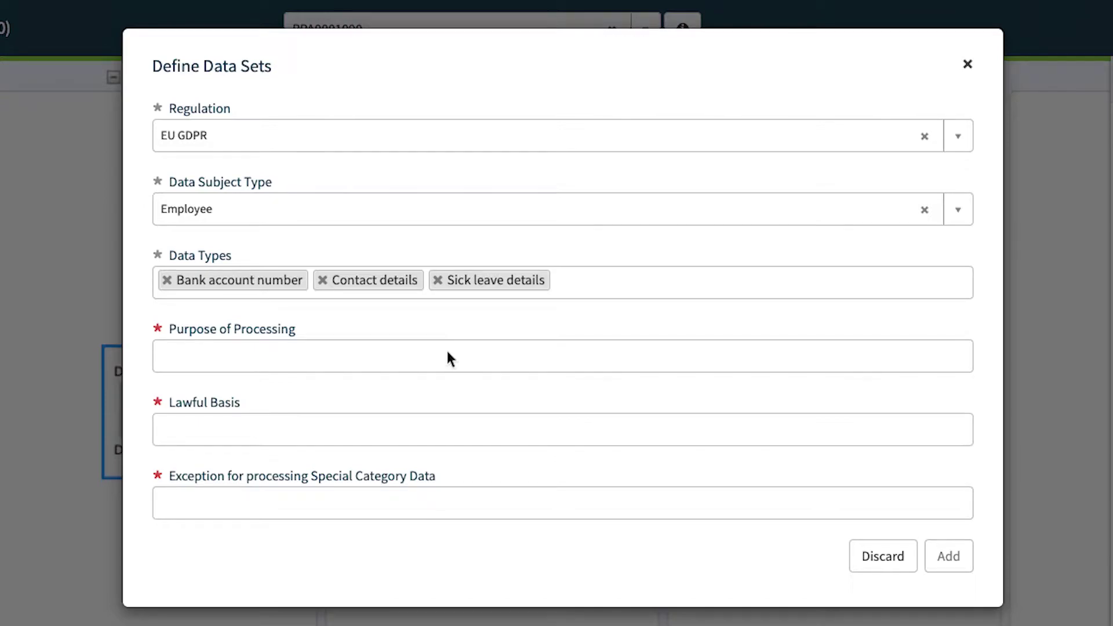
# Step: Set the data set's purpose to Payroll, lawful basis to Contract with Data Subject and special category exception to Legitimate activities, and add it
pyautogui.click(447, 354)
pyautogui.write('pa')
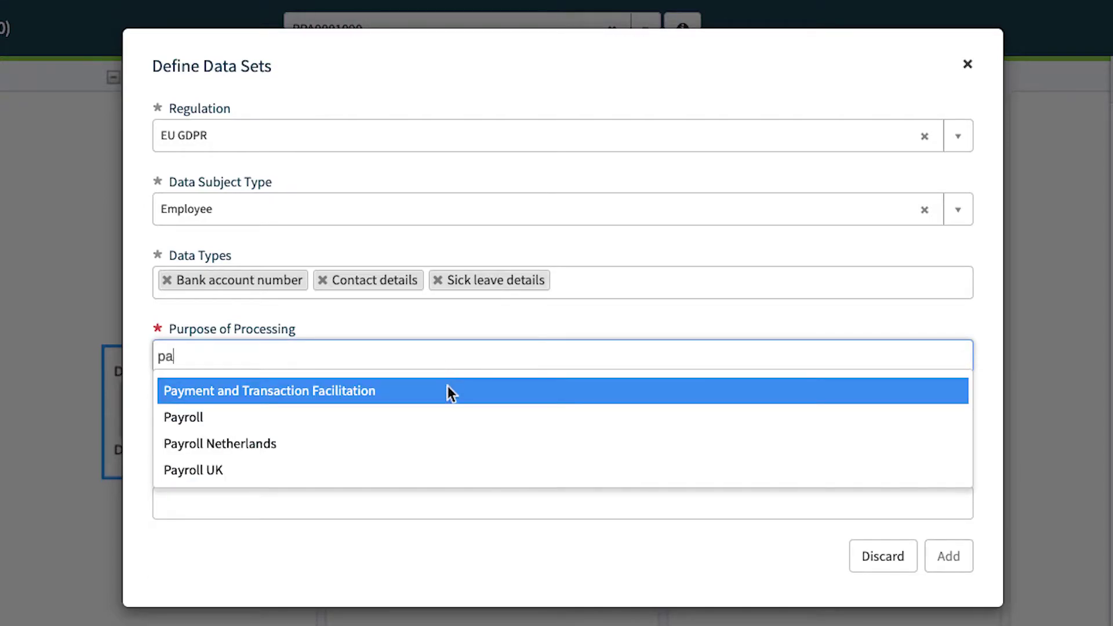
pyautogui.click(448, 423)
pyautogui.click(450, 434)
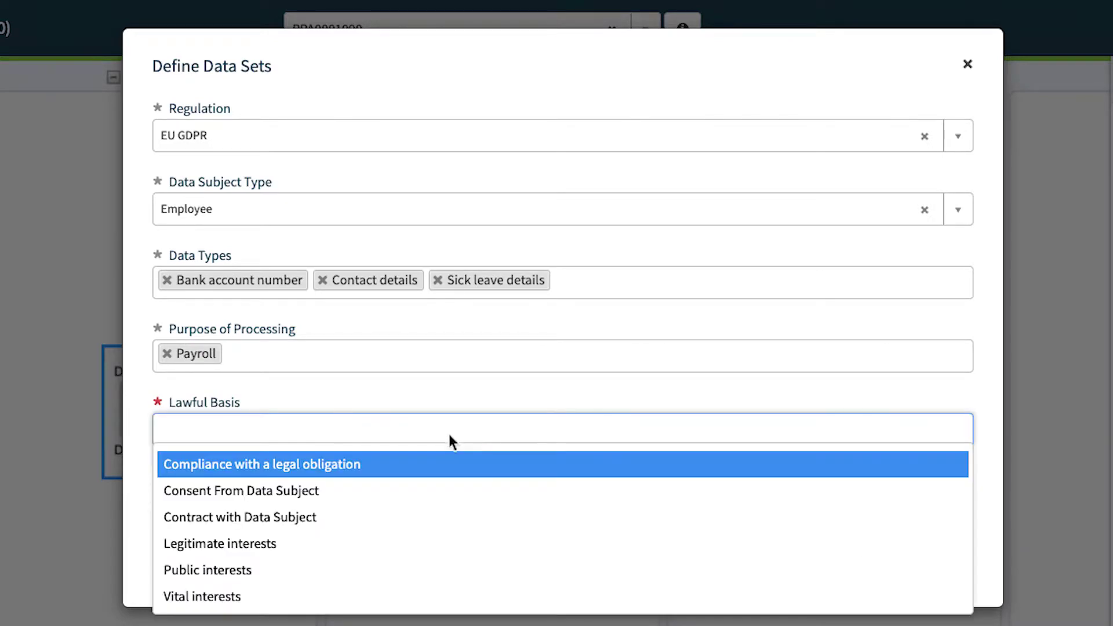
pyautogui.click(451, 518)
pyautogui.click(454, 508)
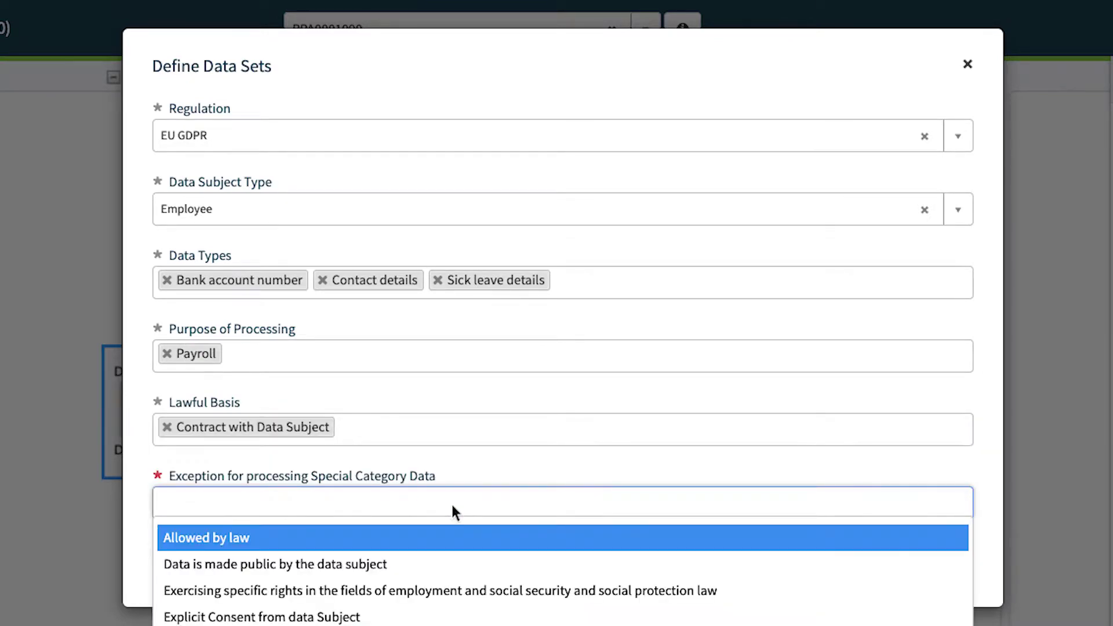
pyautogui.click(450, 606)
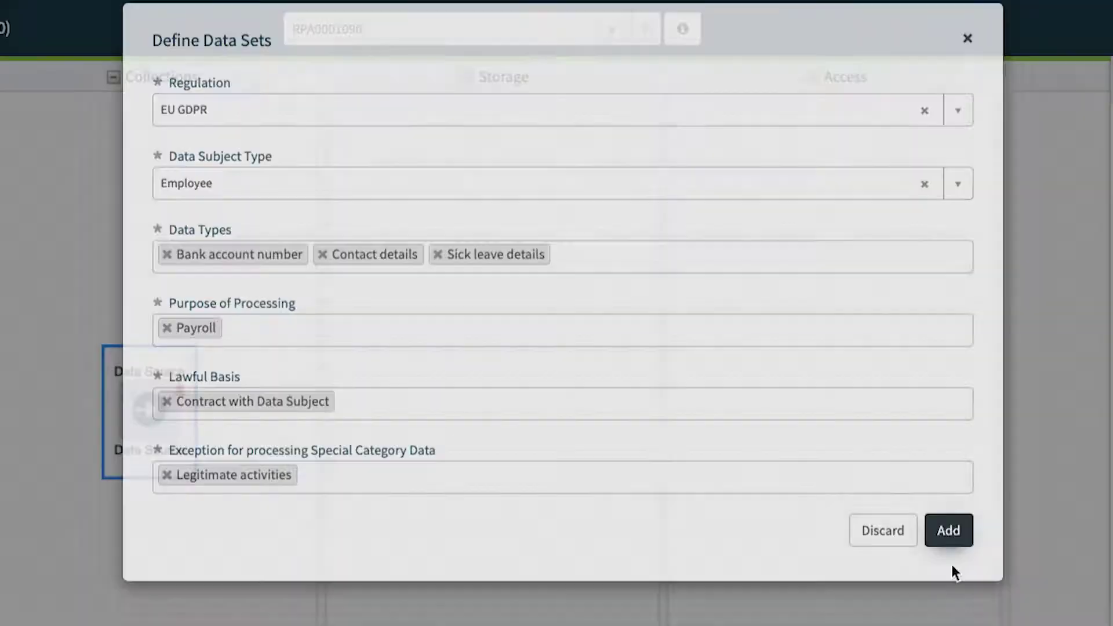
pyautogui.click(952, 565)
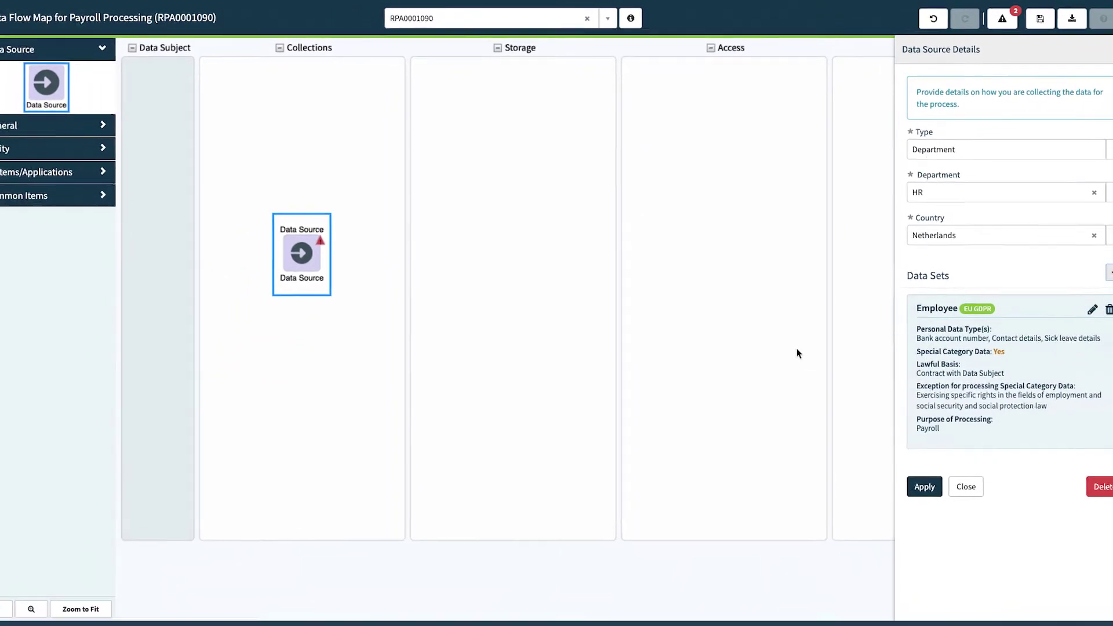
# Step: Start a second data set for the HR data source with regulation UK GDPR and data subject type Employee
pyautogui.click(1110, 272)
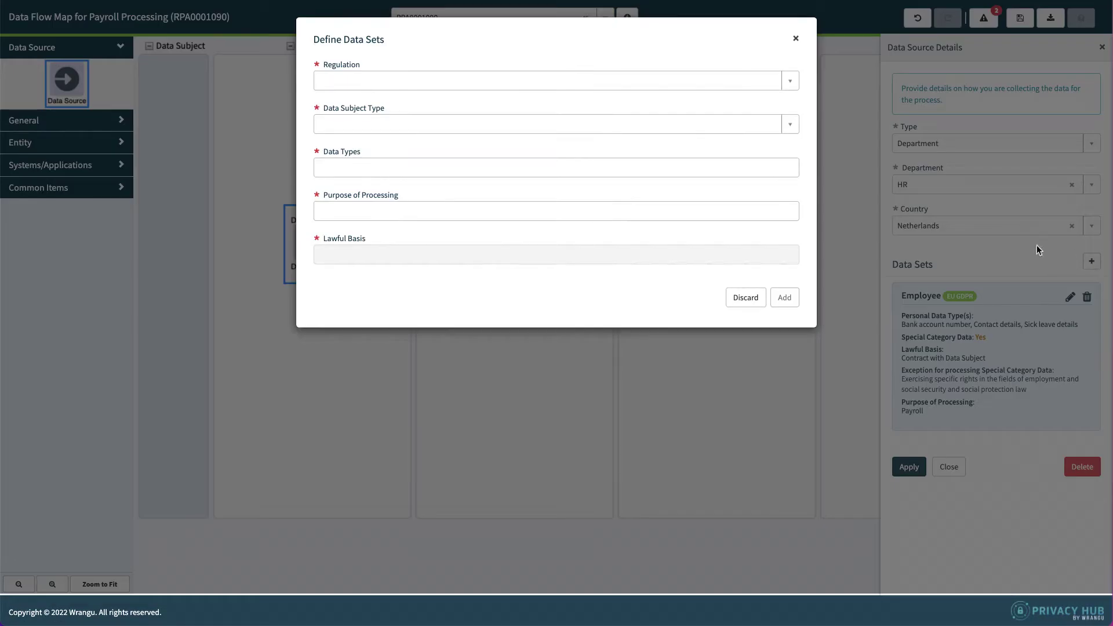
pyautogui.click(348, 80)
pyautogui.click(347, 134)
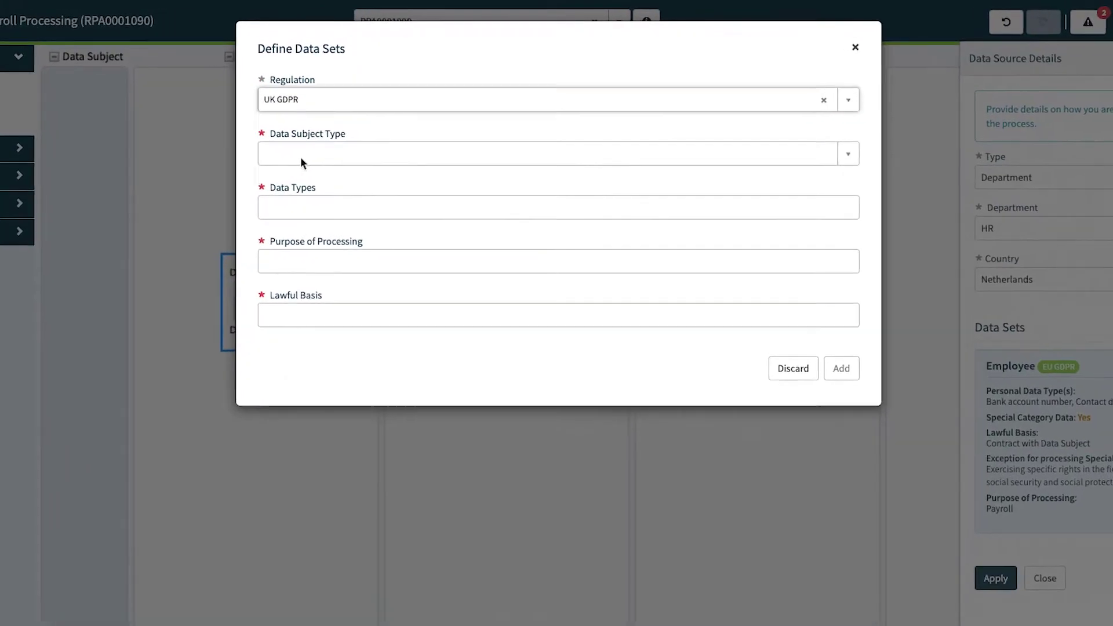
pyautogui.click(348, 122)
pyautogui.click(285, 258)
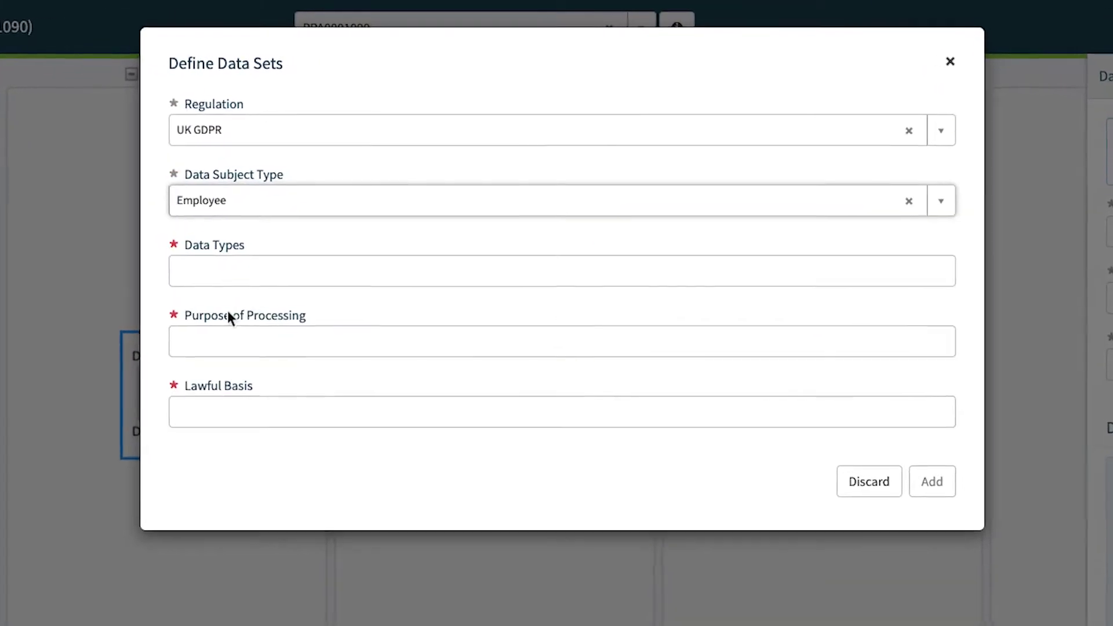
# Step: Choose Bank account number, Contact details and Home address as the UK GDPR data set's data types
pyautogui.click(213, 284)
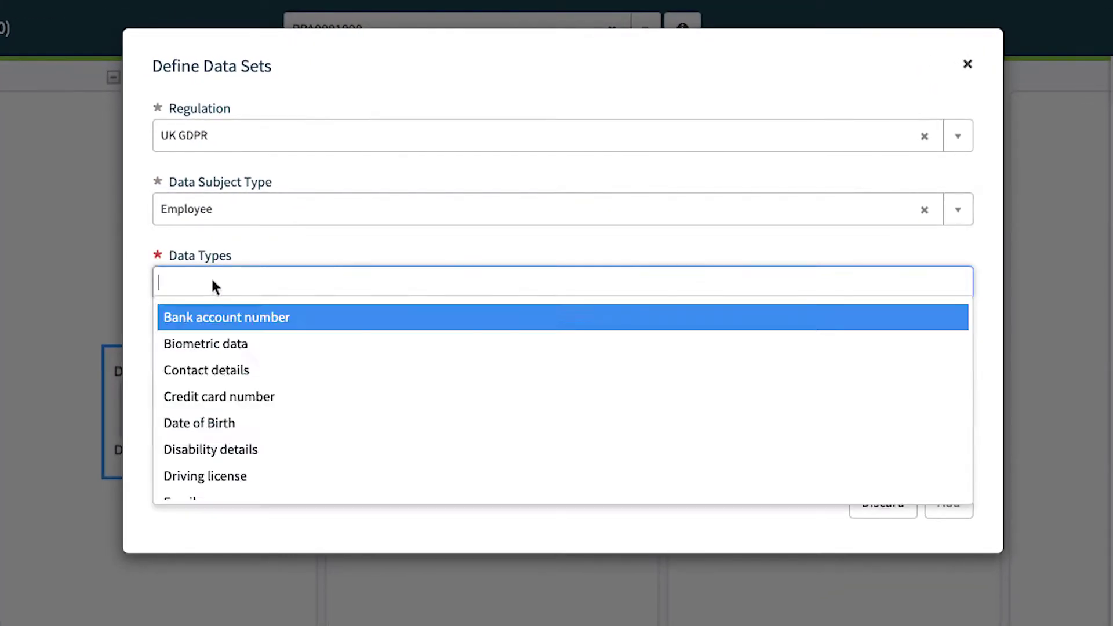
pyautogui.click(216, 318)
pyautogui.click(329, 287)
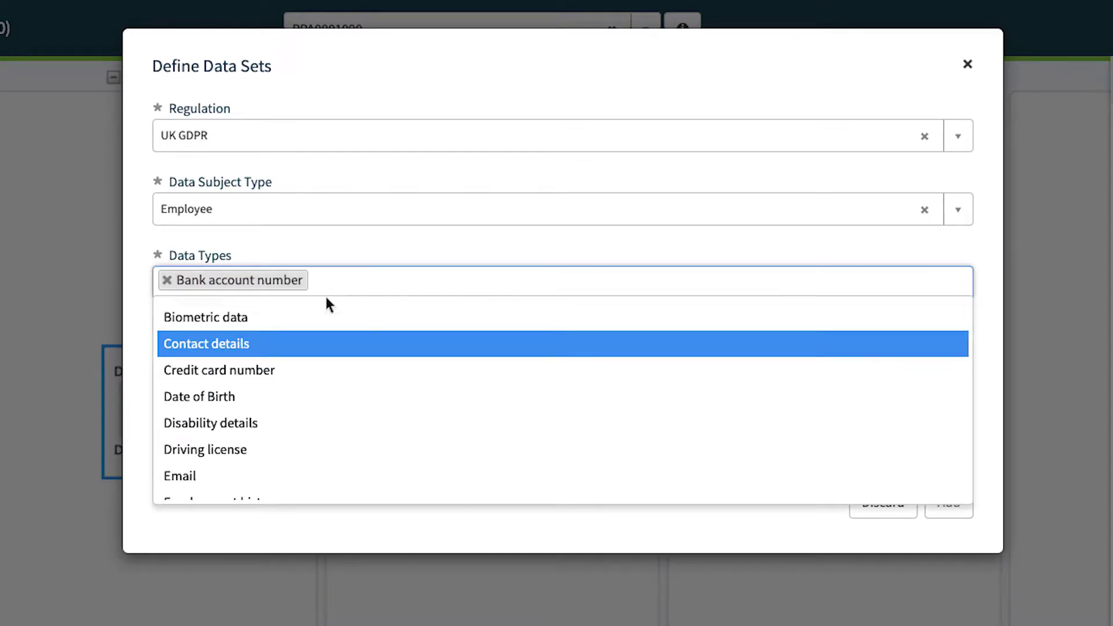
pyautogui.click(328, 344)
pyautogui.click(445, 284)
pyautogui.write('h')
pyautogui.press('Down')
pyautogui.press('Down')
pyautogui.press('Down')
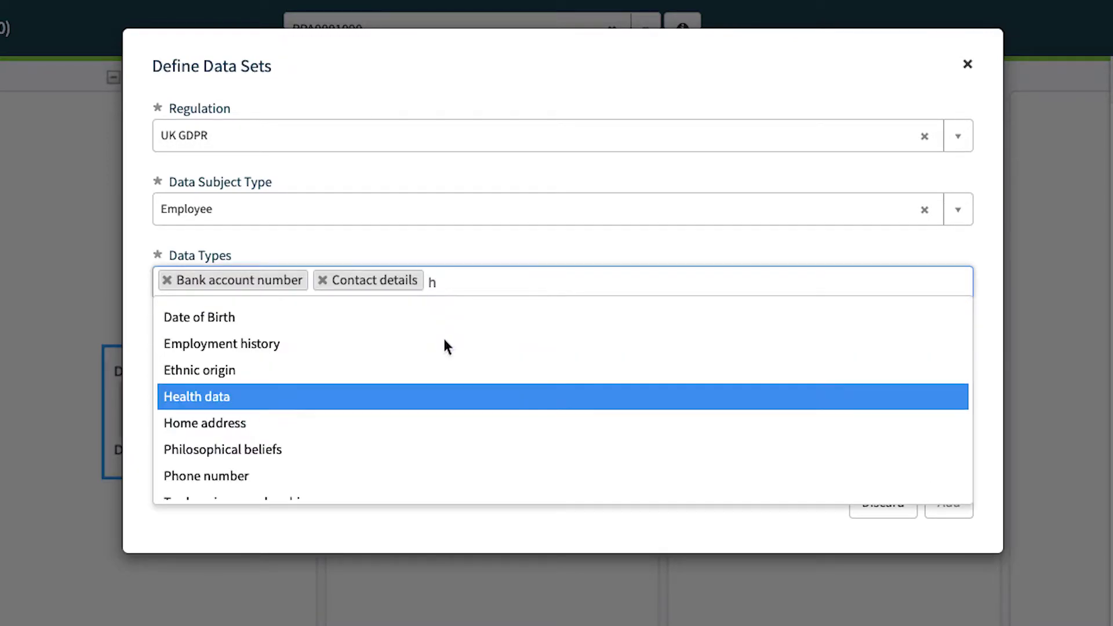
pyautogui.click(445, 425)
# Step: Add the UK GDPR data set with purpose Payroll and lawful basis Contract with Data Subject, and apply the data source details
pyautogui.click(445, 358)
pyautogui.write('pa')
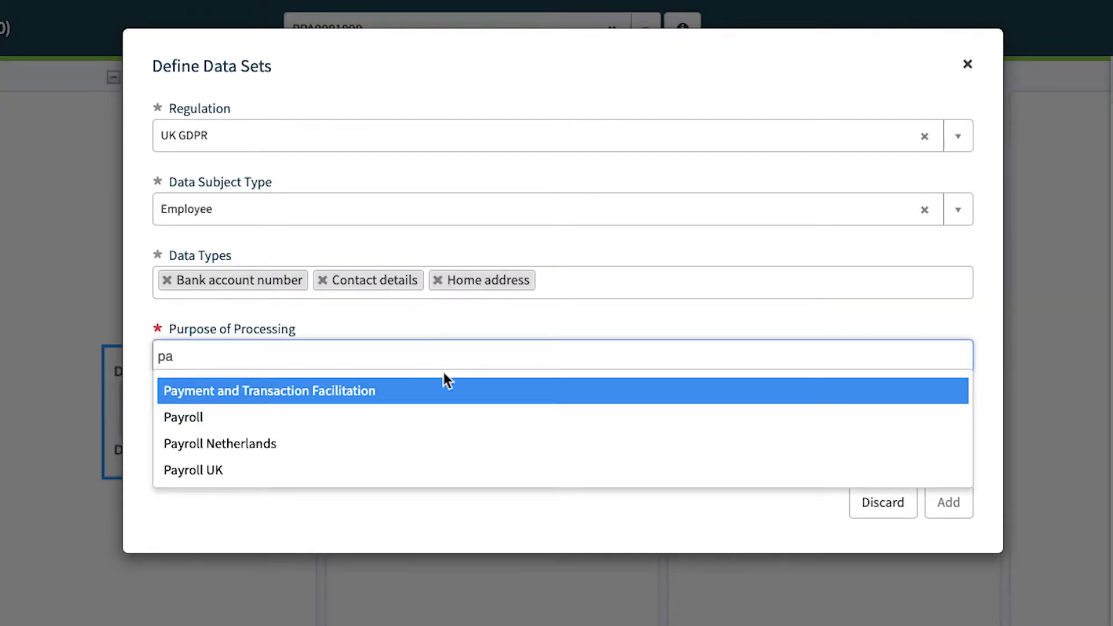
pyautogui.click(445, 416)
pyautogui.click(445, 434)
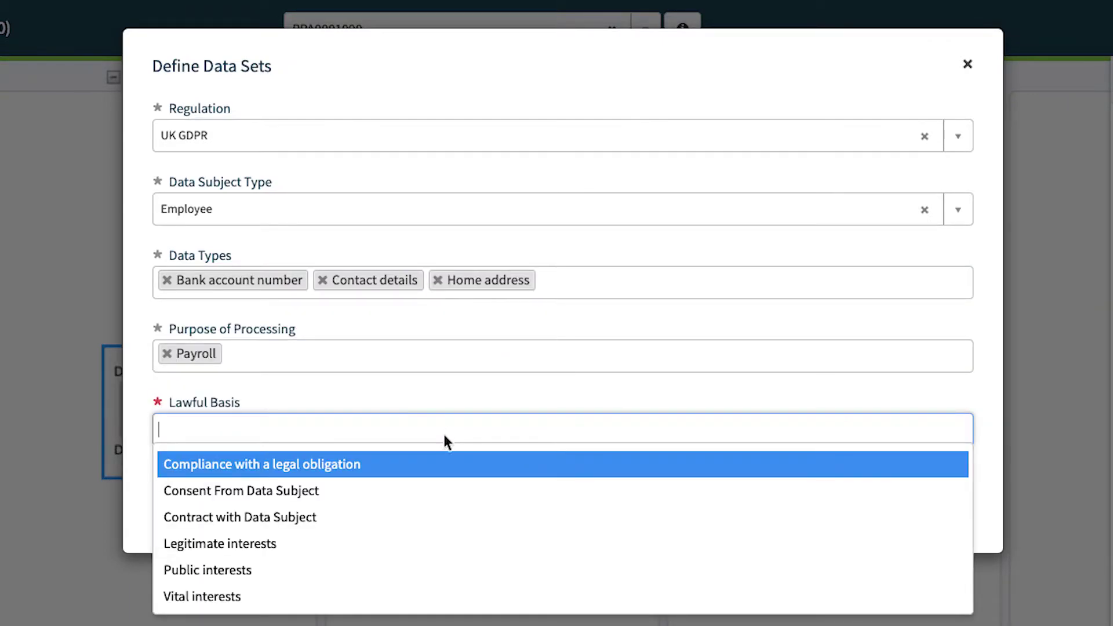
pyautogui.click(446, 518)
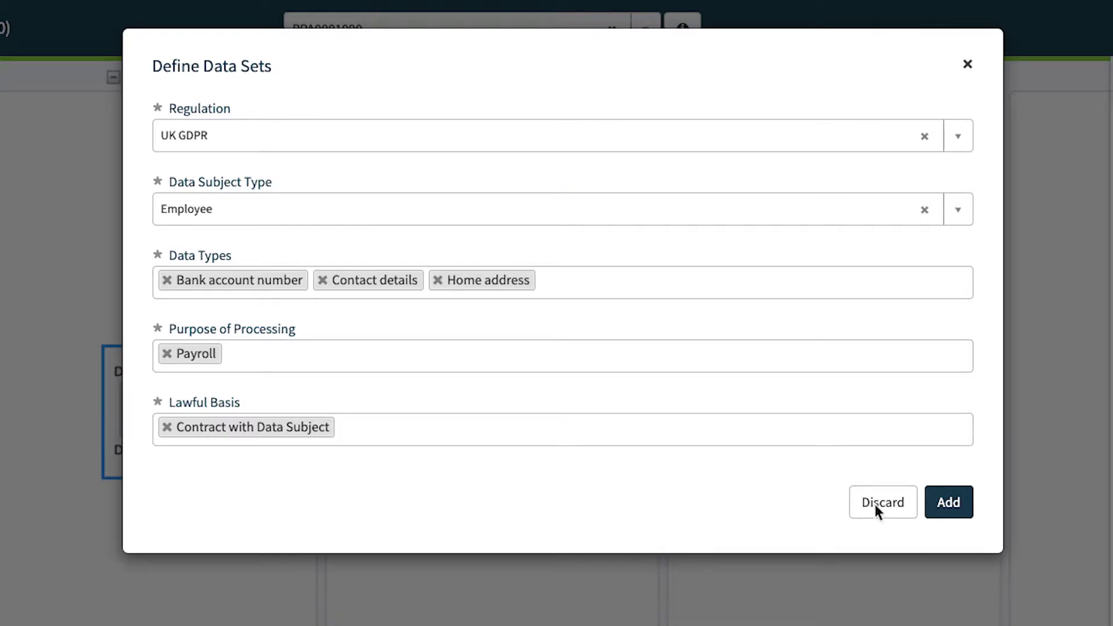
pyautogui.click(947, 504)
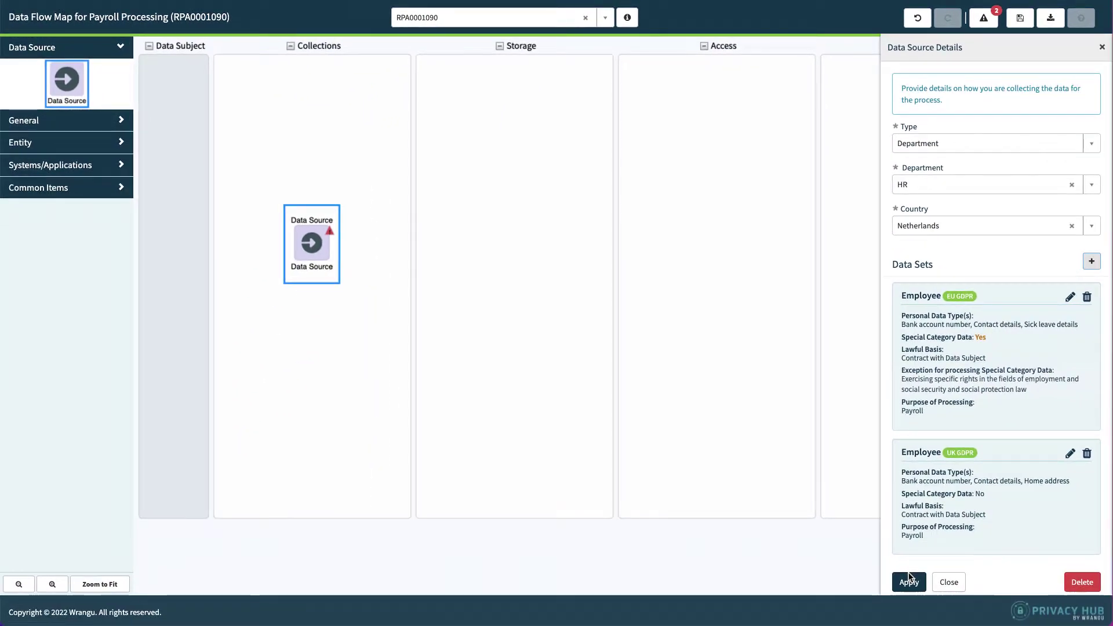
pyautogui.click(909, 581)
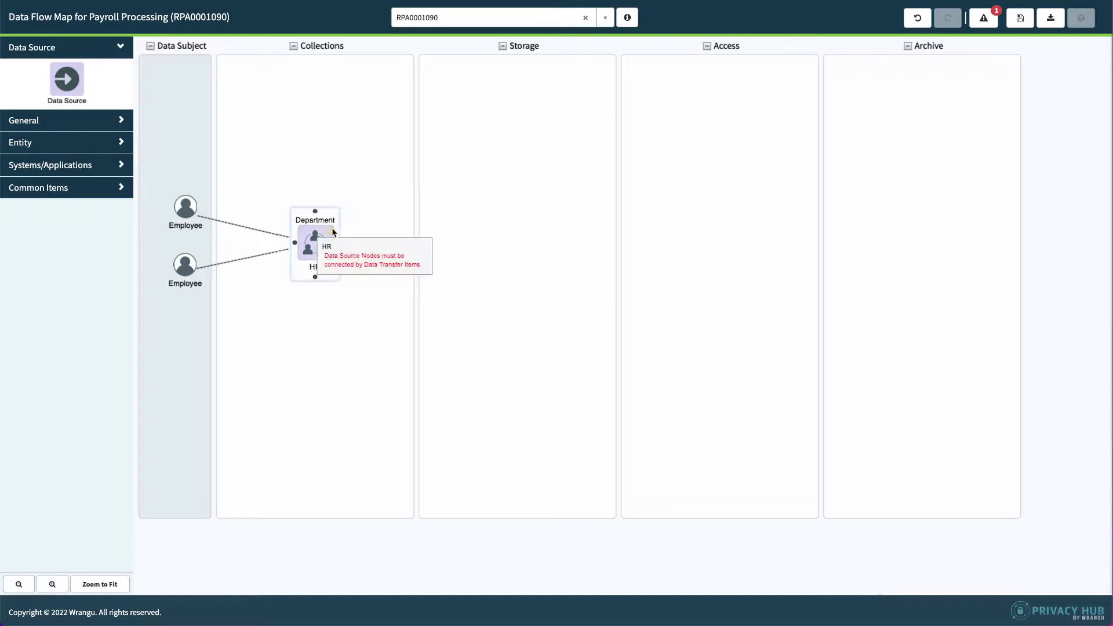
pyautogui.click(984, 19)
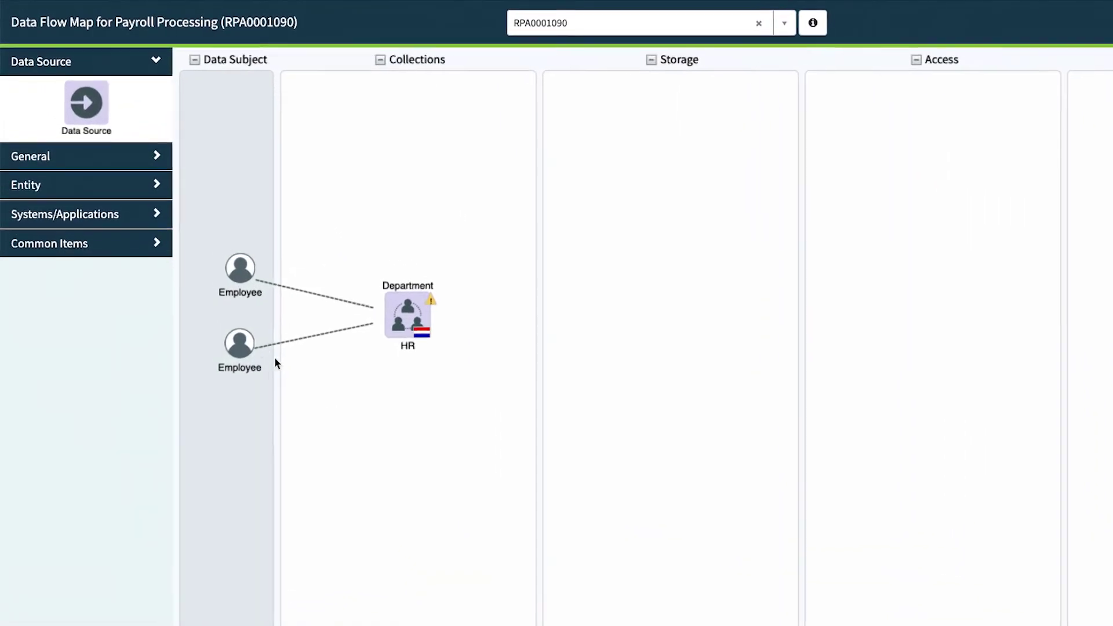
# Step: Place a Server from the systems and applications items in the Storage column, level with the HR department
pyautogui.click(113, 184)
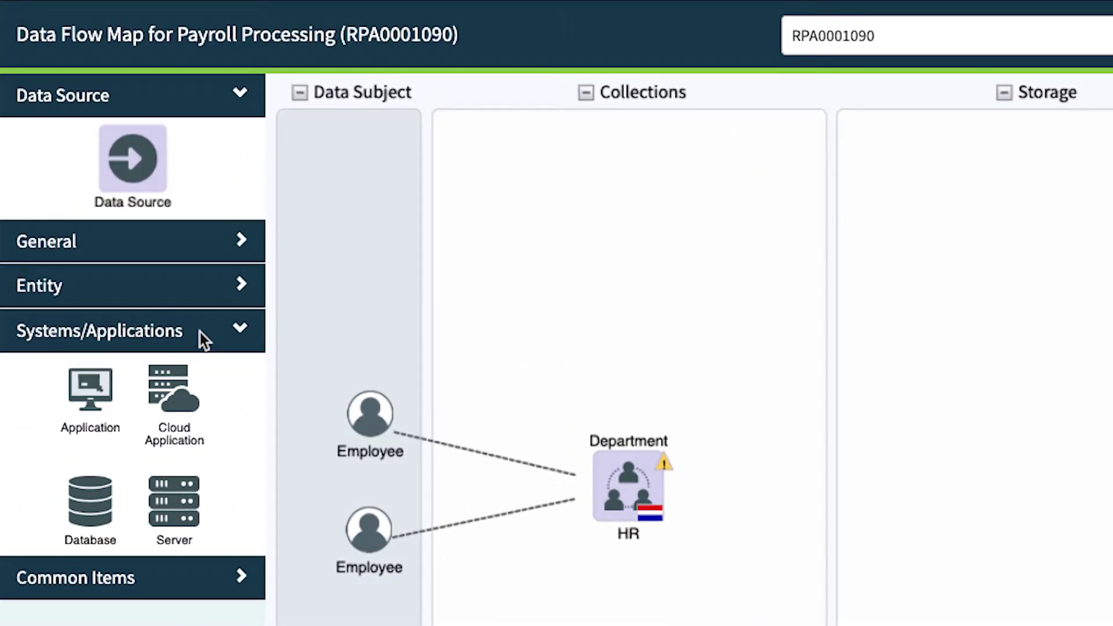
pyautogui.click(174, 501)
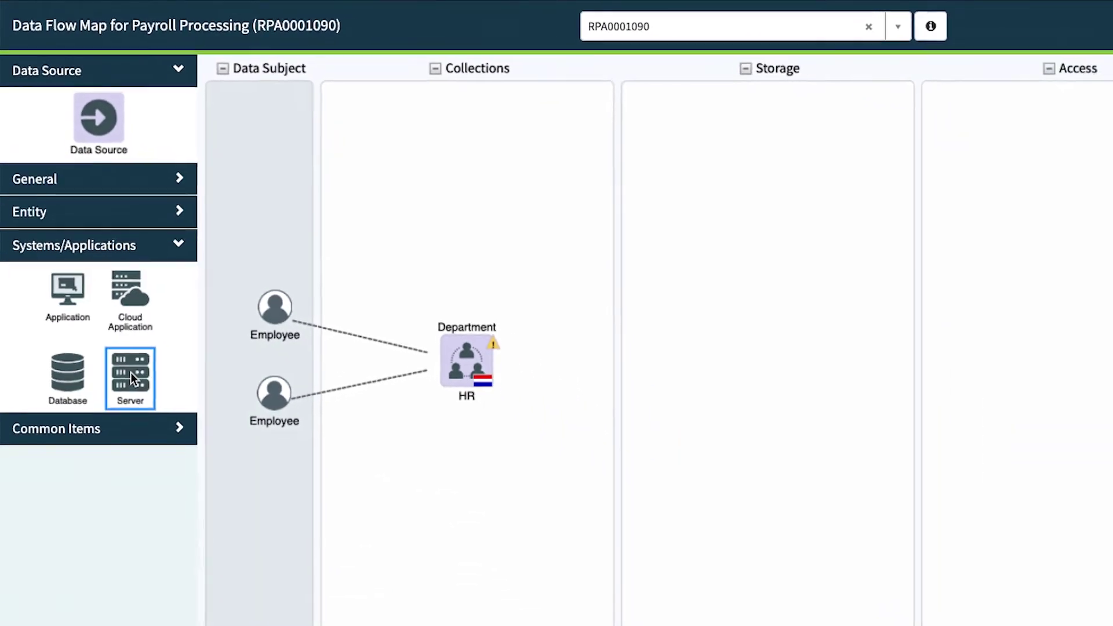
pyautogui.moveTo(107, 309); pyautogui.dragTo(629, 300)
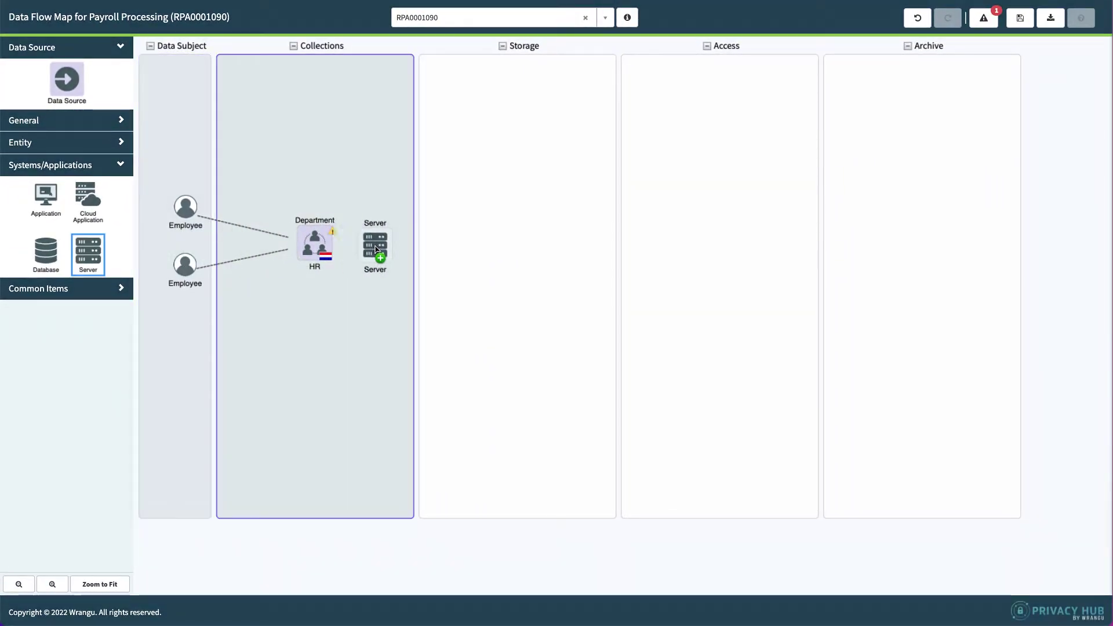
pyautogui.moveTo(518, 246); pyautogui.dragTo(519, 246)
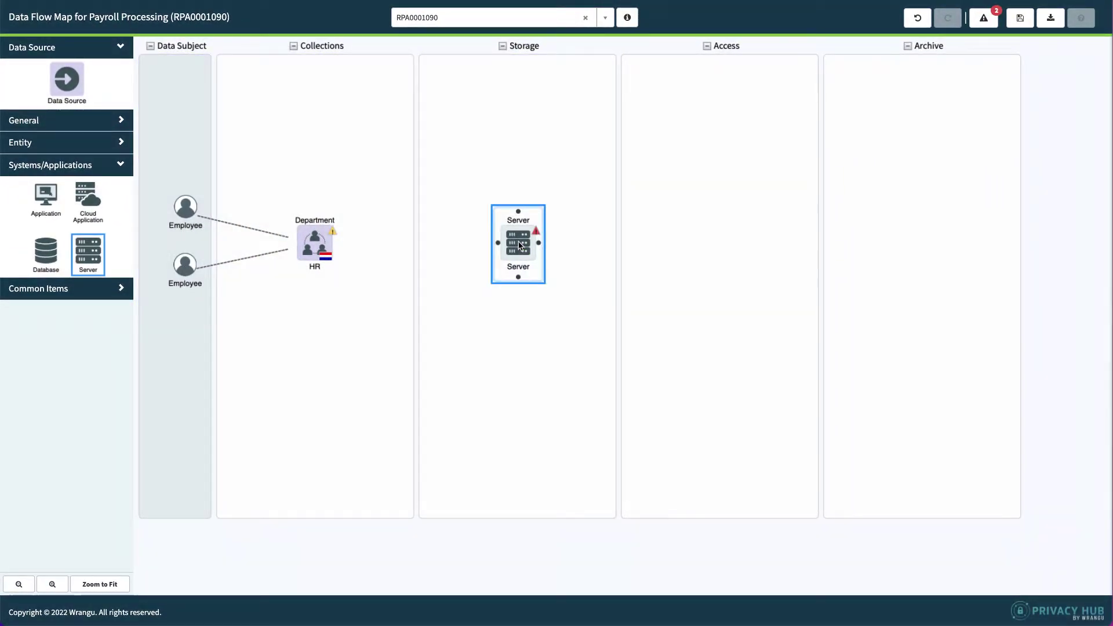
# Step: Define the Storage server as SAP AppSRV01 and apply its details
pyautogui.doubleClick(519, 246)
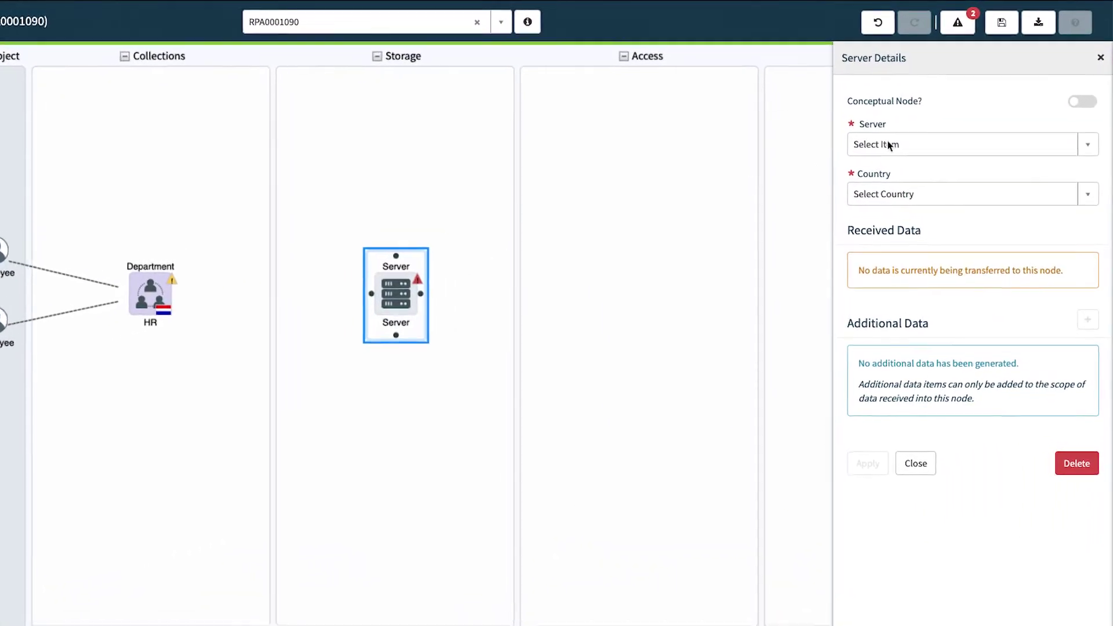
pyautogui.click(889, 144)
pyautogui.write('sa')
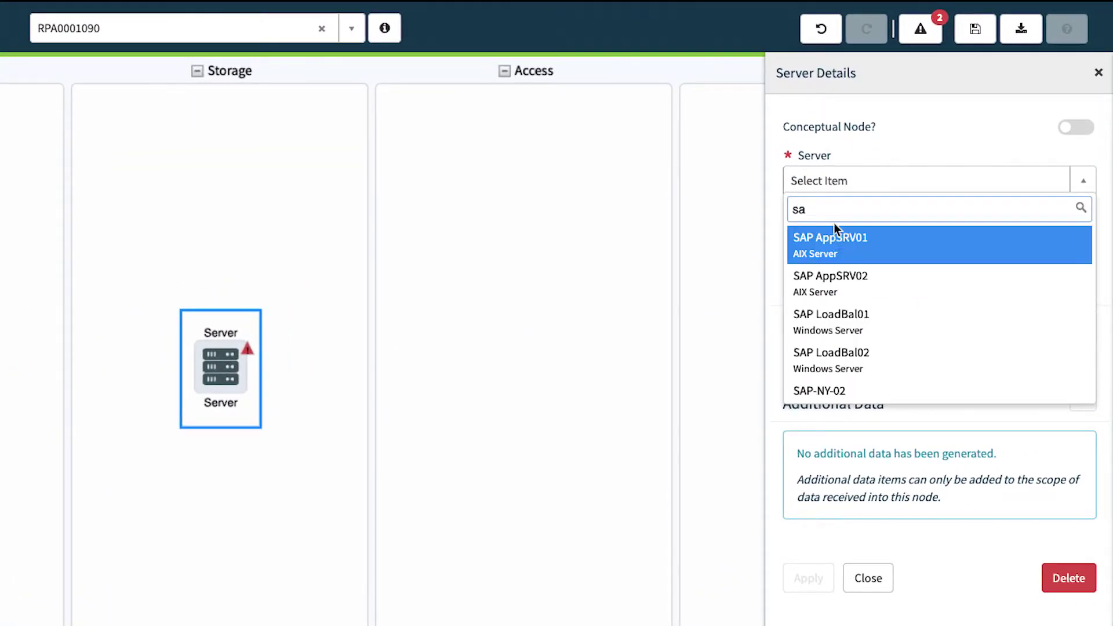
pyautogui.click(834, 243)
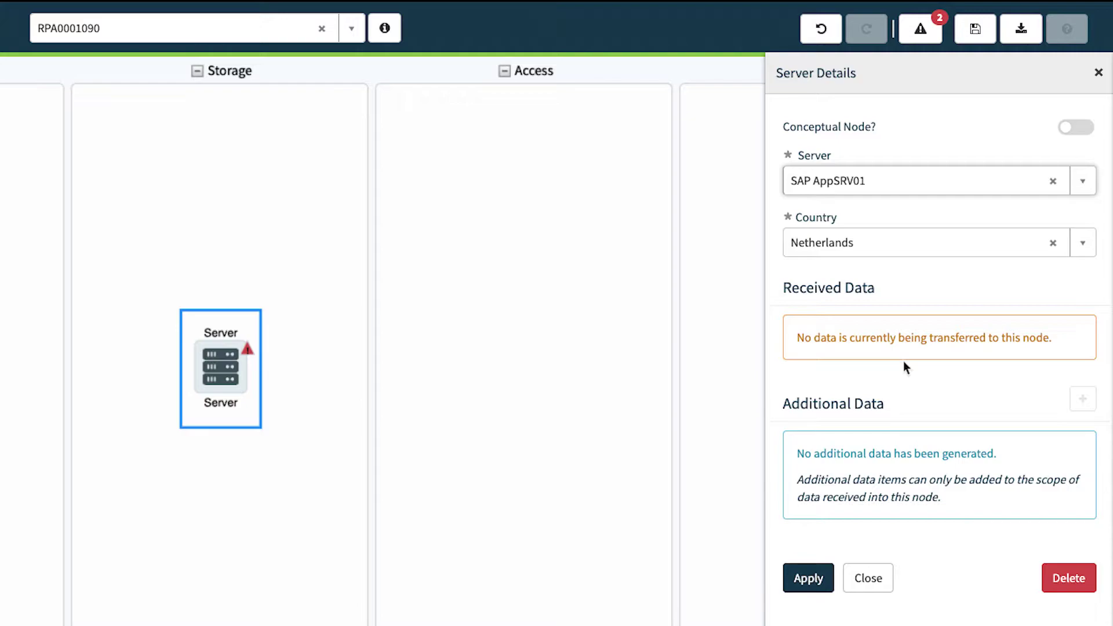
pyautogui.click(809, 579)
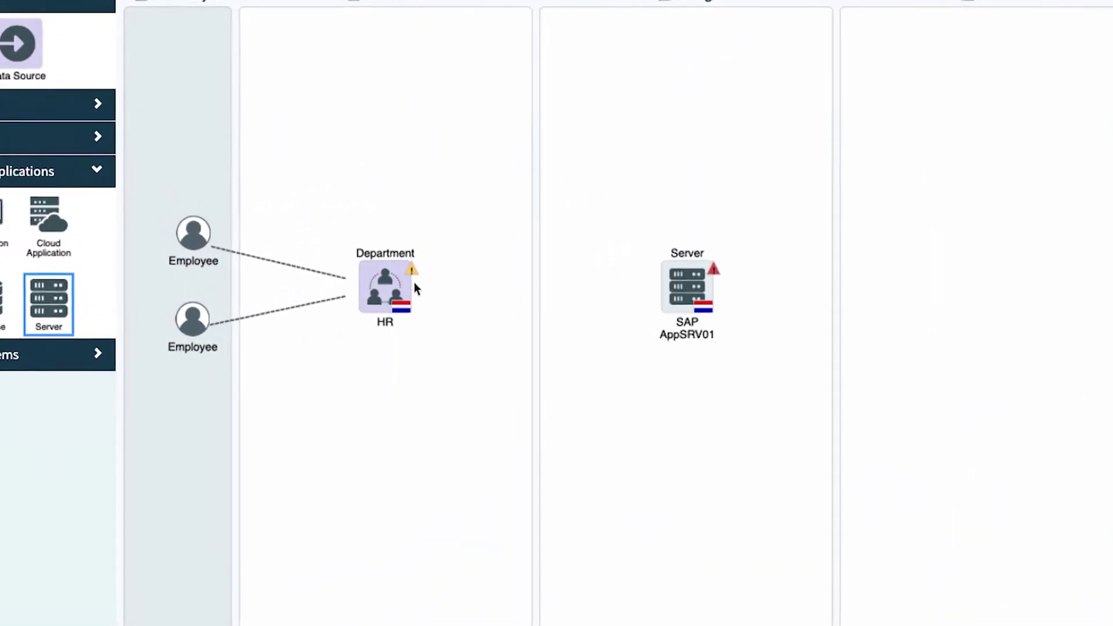
# Step: Connect the HR department to the SAP AppSRV01 server and open the details of that transfer
pyautogui.moveTo(413, 286)
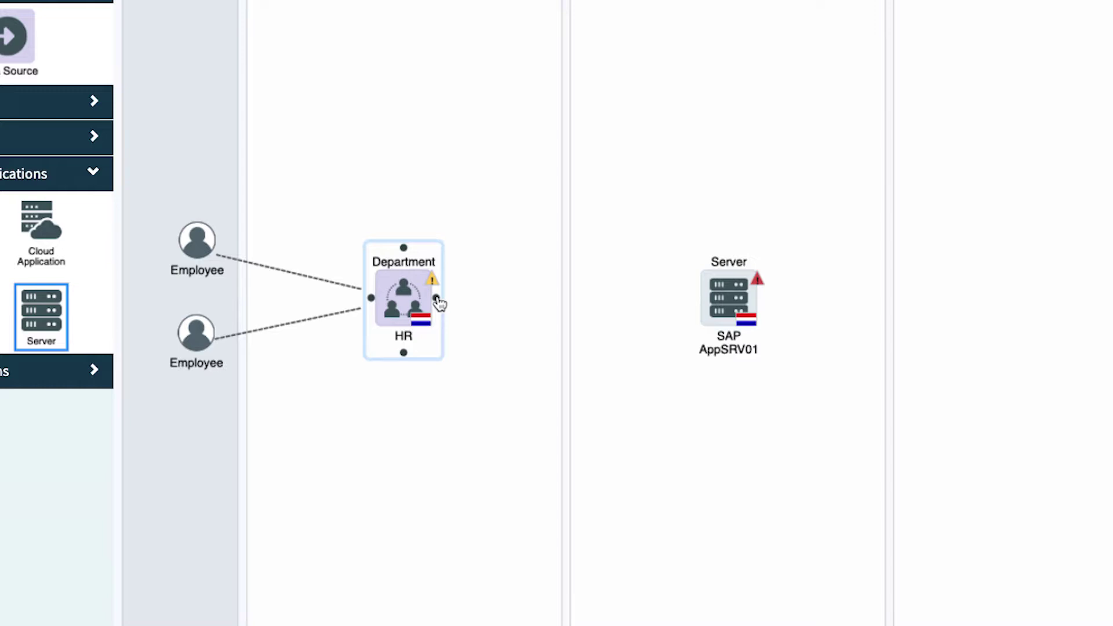
pyautogui.moveTo(436, 298); pyautogui.dragTo(613, 308)
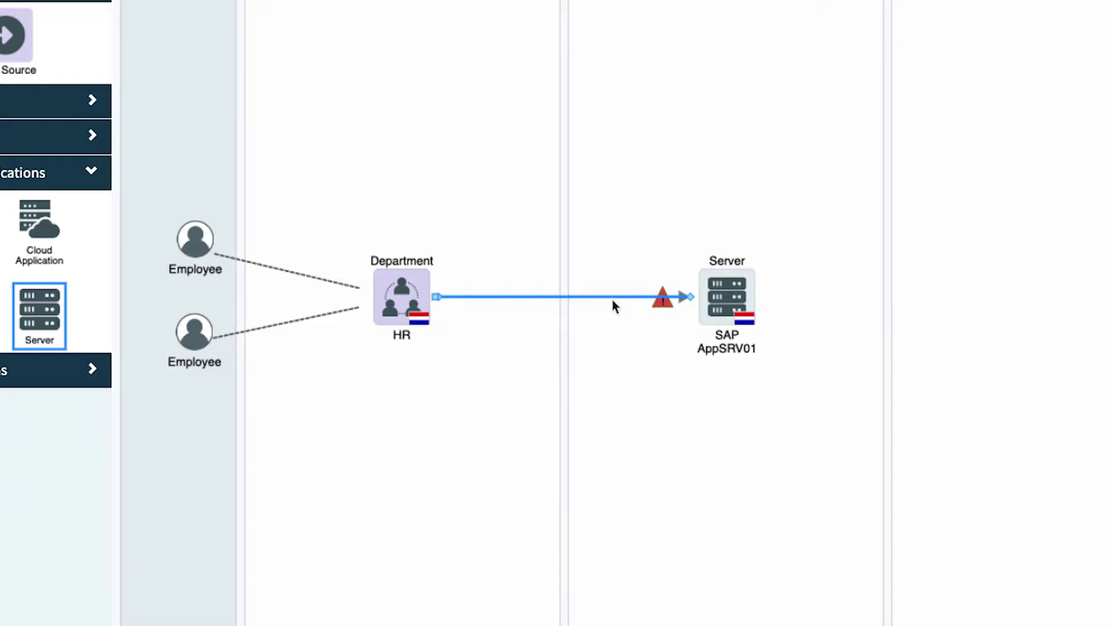
pyautogui.click(613, 299)
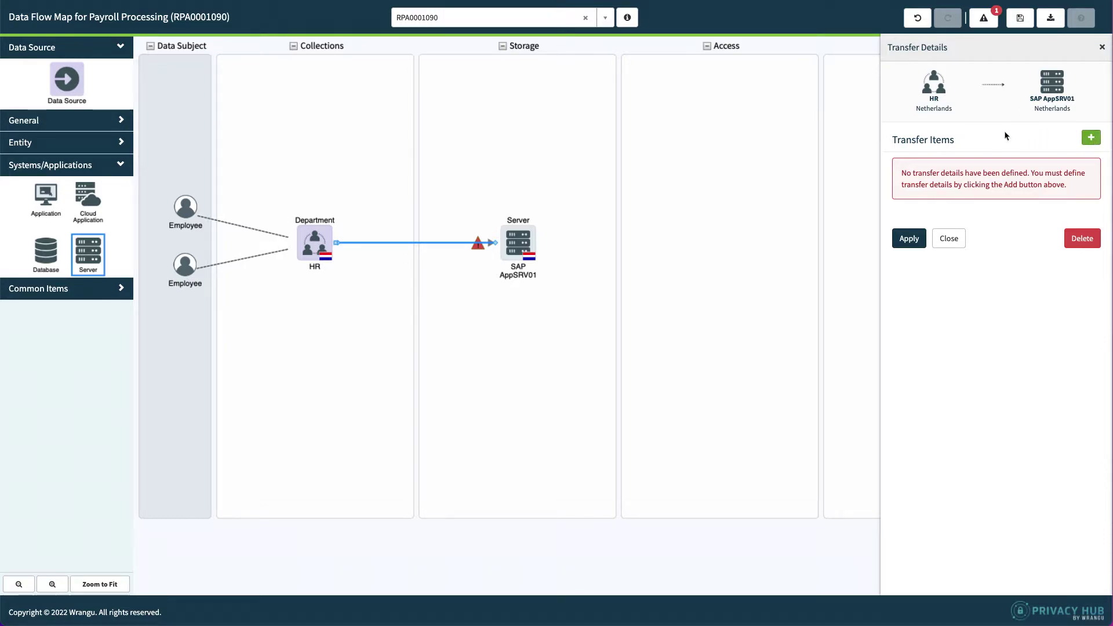
# Step: Start a data transfer item with applicable regulation EU GDPR and data subject type Employee
pyautogui.click(1092, 138)
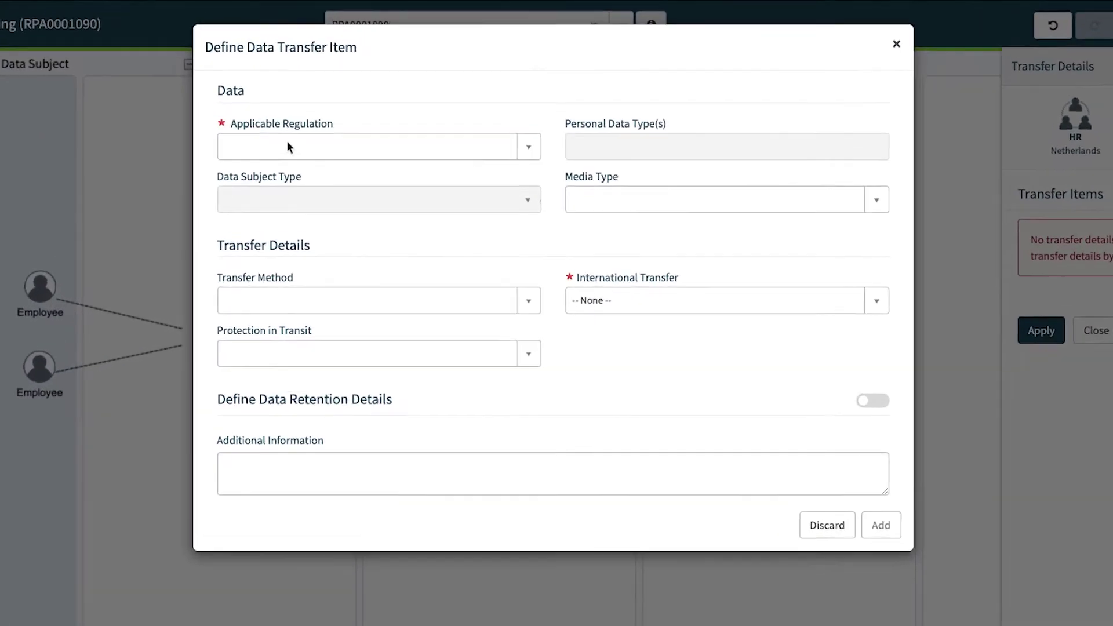
pyautogui.click(365, 105)
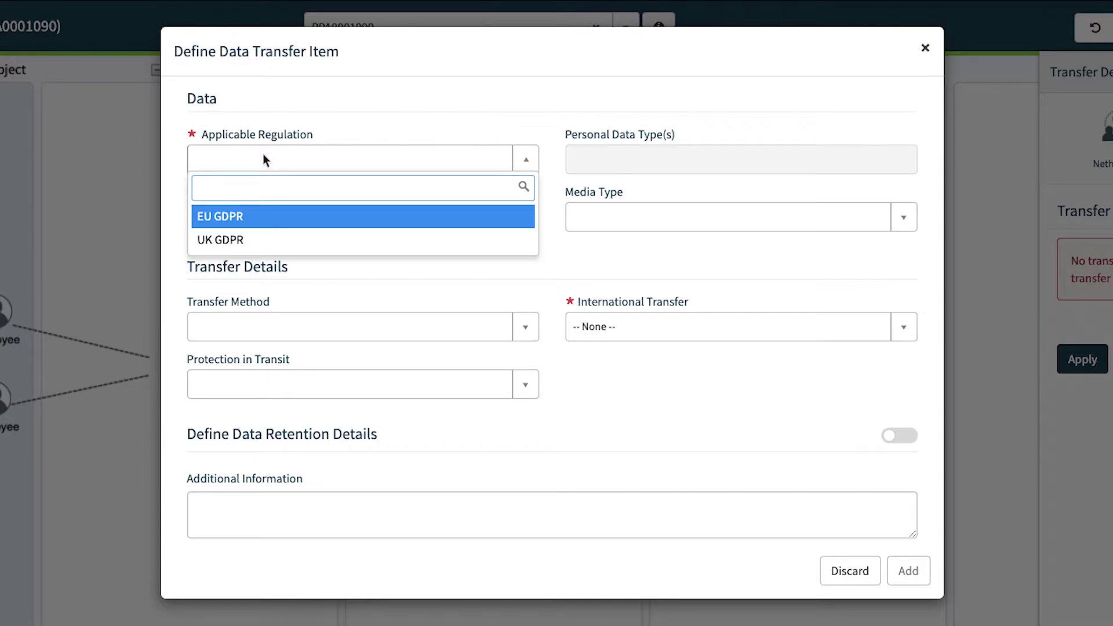
pyautogui.click(262, 216)
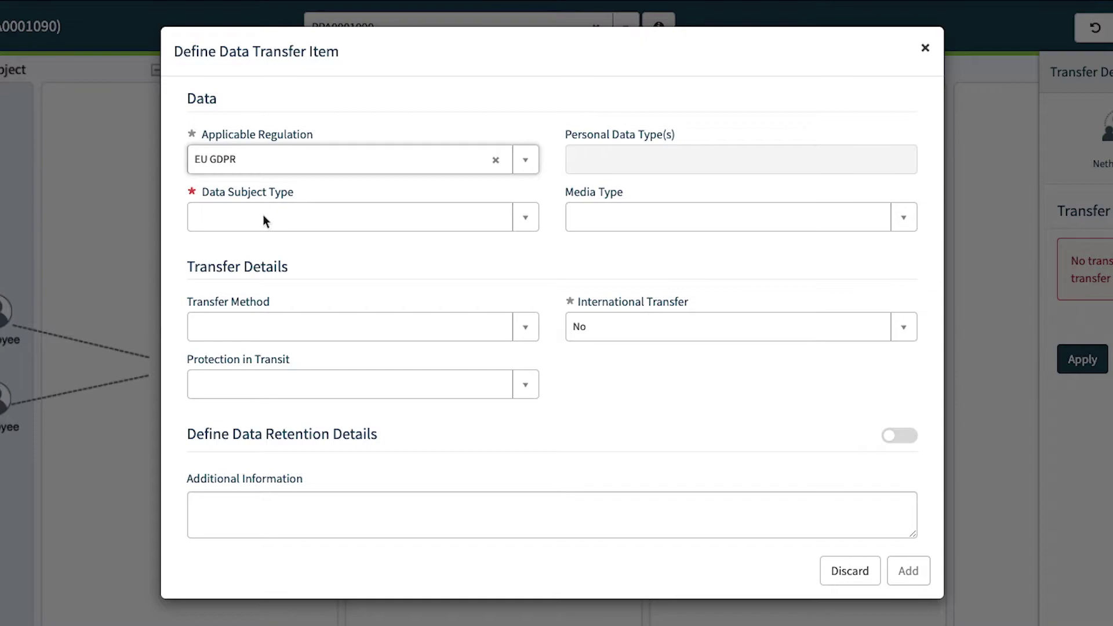
pyautogui.click(263, 221)
pyautogui.click(265, 272)
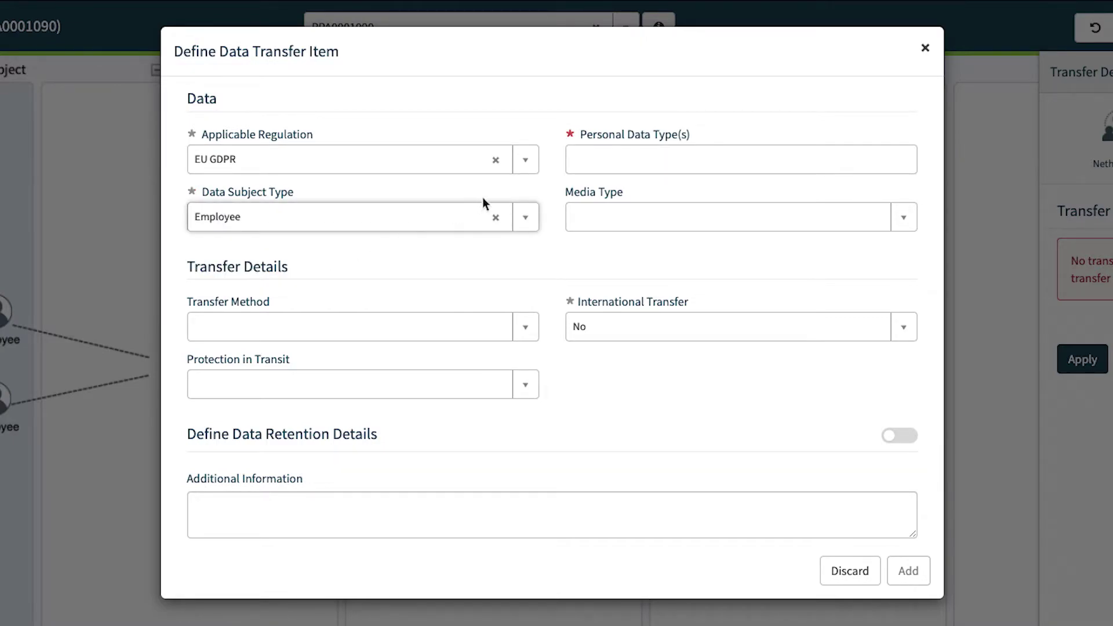
# Step: Select Bank account number, Contact details and Sick leave details as the transfer item's personal data types
pyautogui.click(606, 161)
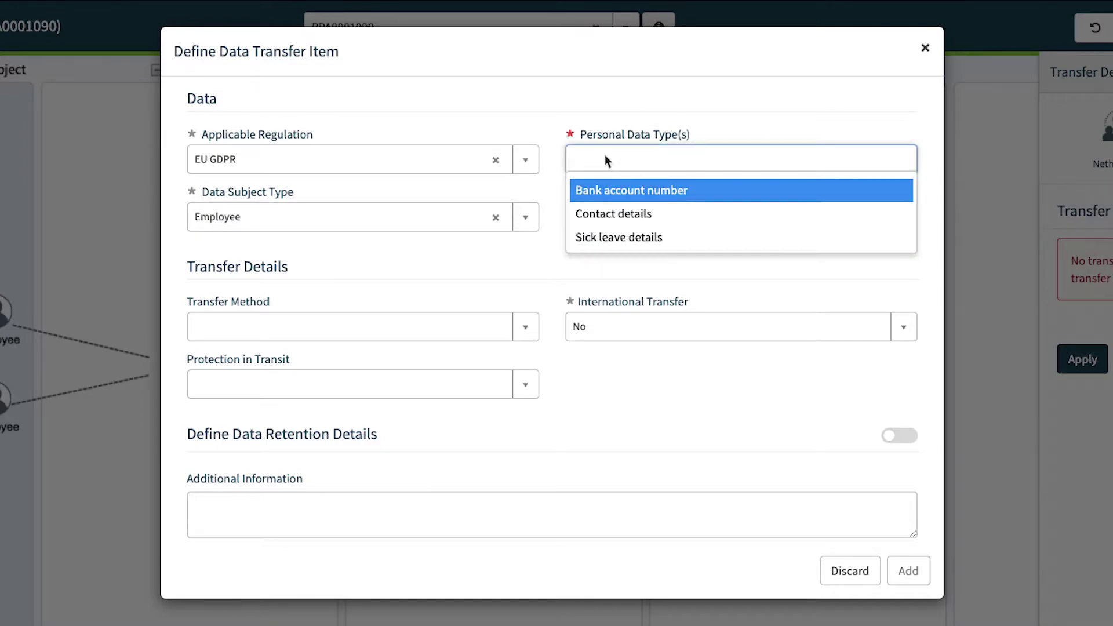
pyautogui.press('Return')
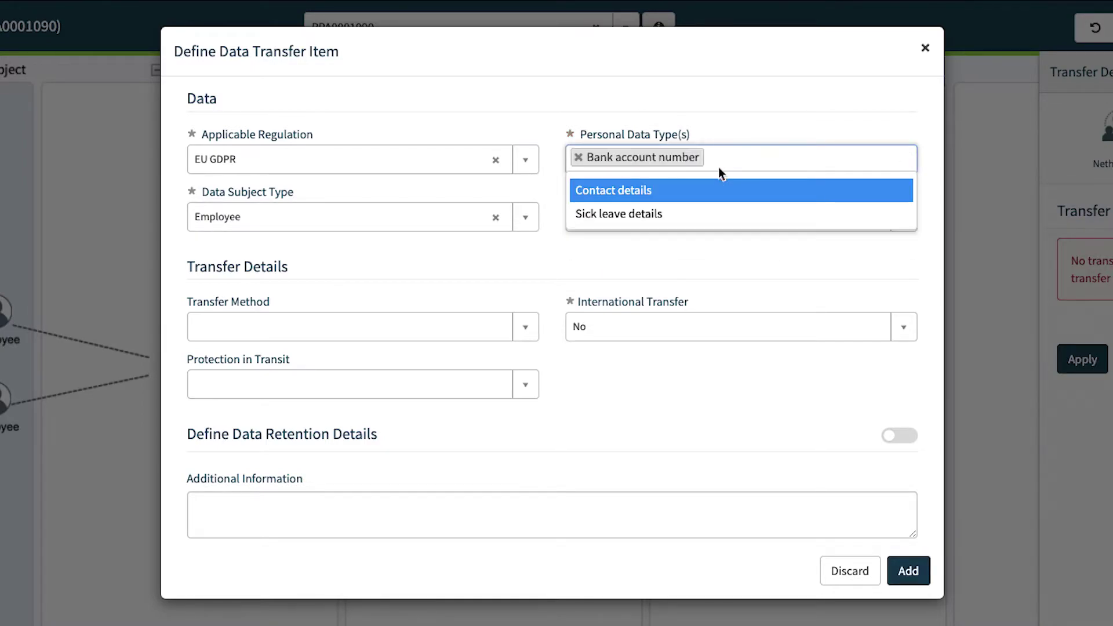
pyautogui.click(720, 190)
pyautogui.click(818, 157)
pyautogui.click(821, 188)
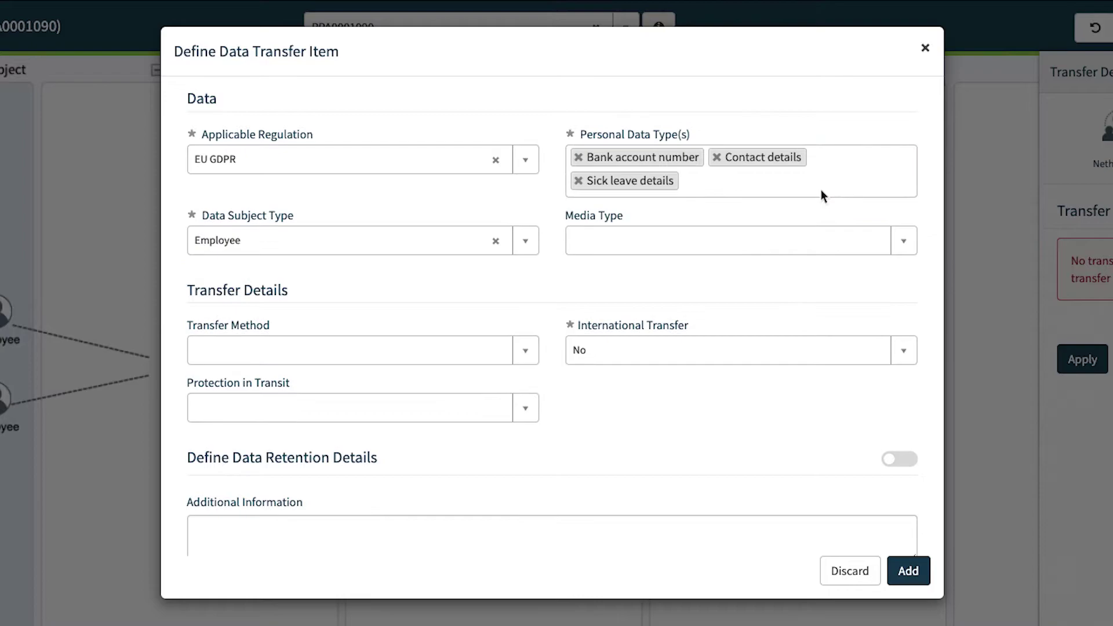
# Step: Set the transfer item's media type to Electronic, transfer method to Data Upload and protection in transit to Unknown, and add it
pyautogui.click(823, 239)
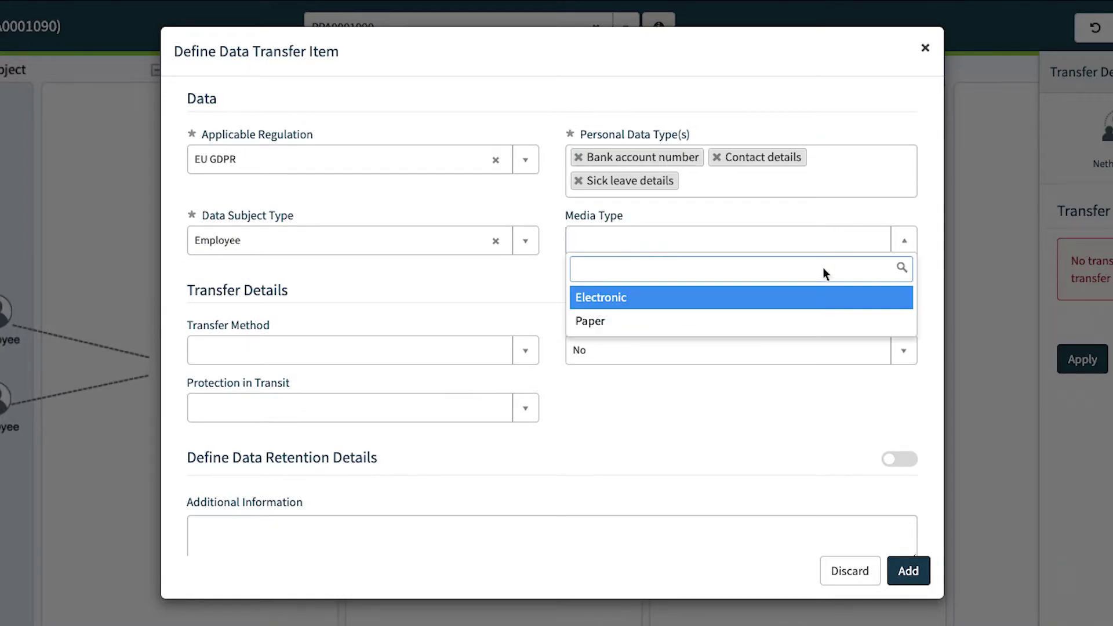
pyautogui.click(823, 300)
pyautogui.click(405, 346)
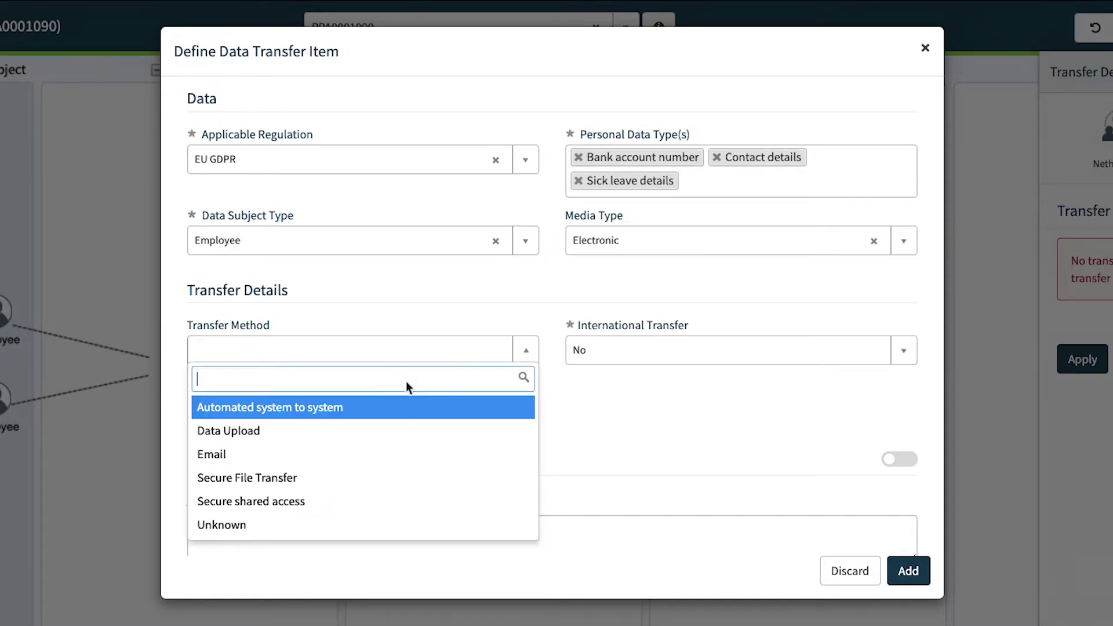
pyautogui.click(408, 429)
pyautogui.click(408, 411)
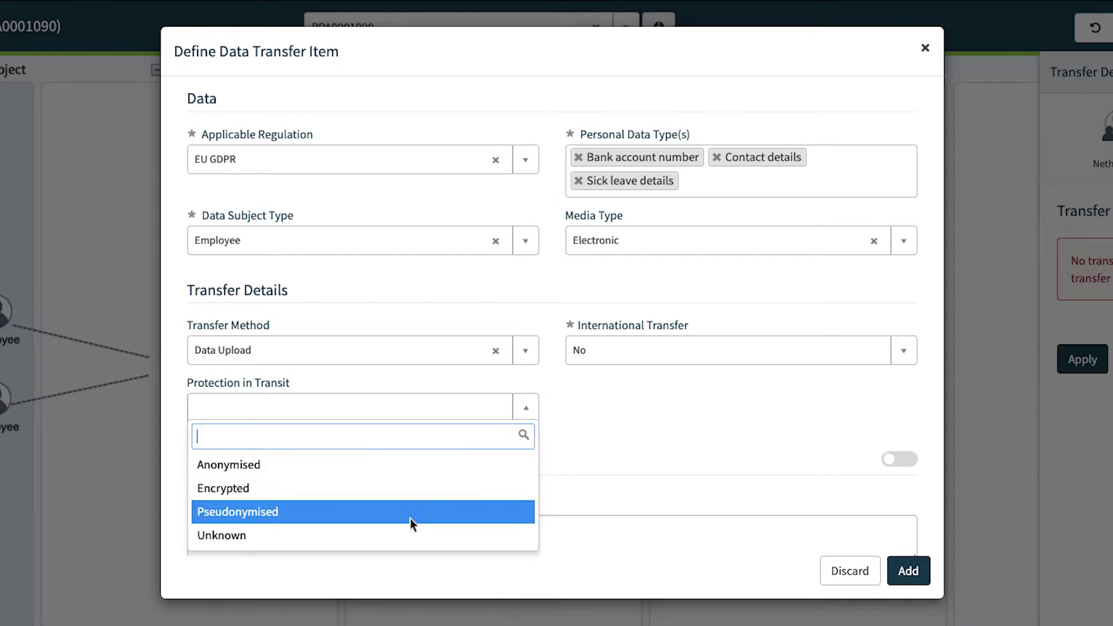
pyautogui.click(411, 536)
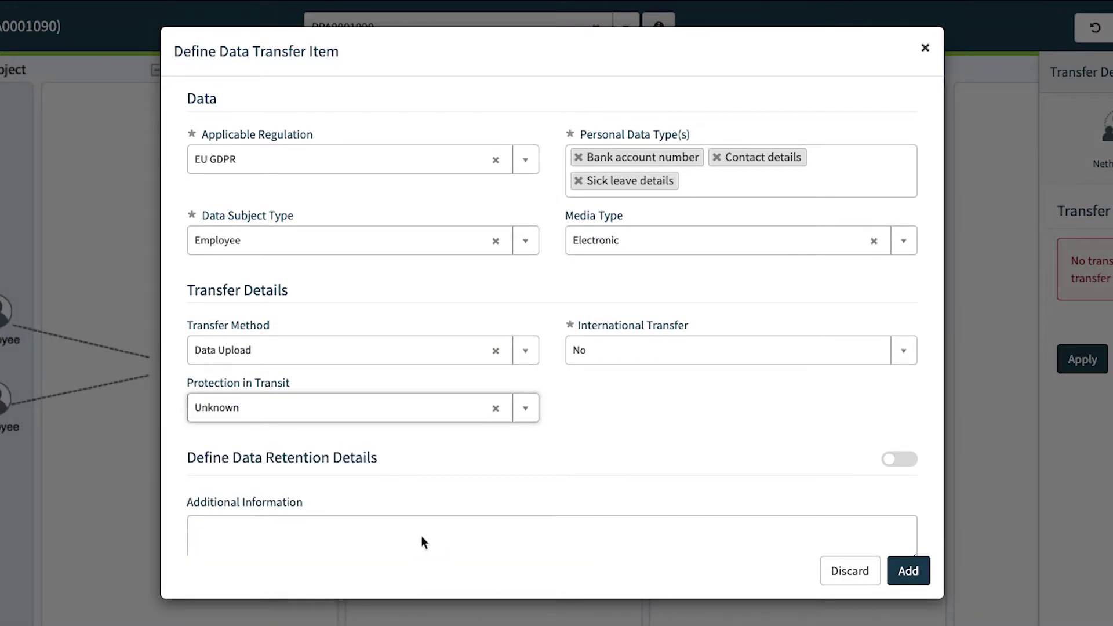
pyautogui.click(909, 572)
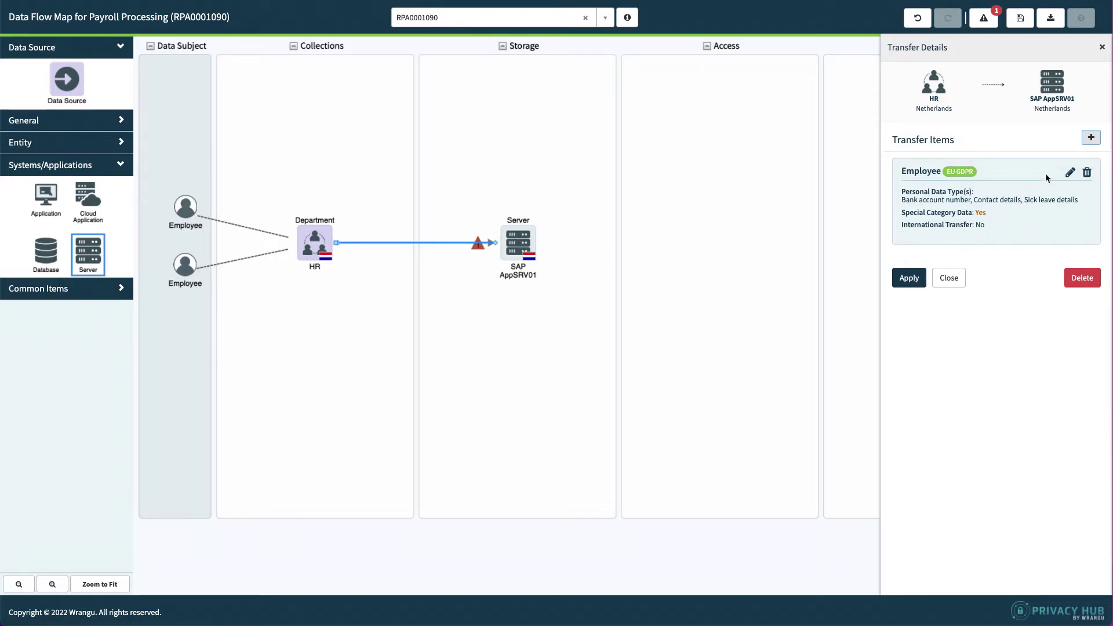
# Step: Start a second transfer item from HR to SAP AppSRV01 with applicable regulation UK GDPR and data subject type Employee
pyautogui.click(1091, 138)
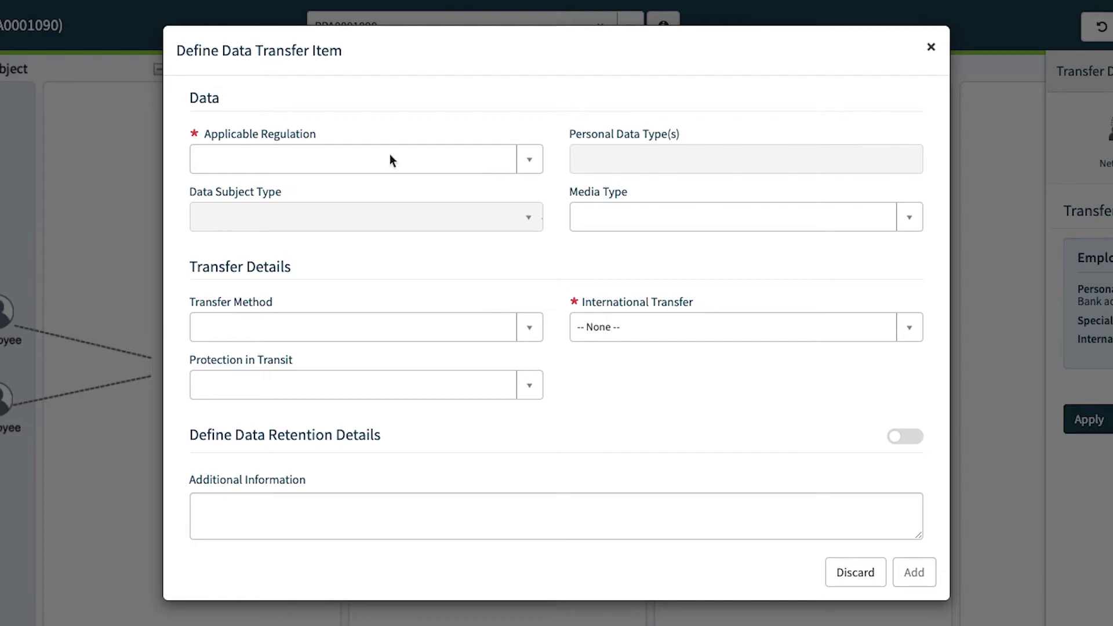
pyautogui.click(390, 157)
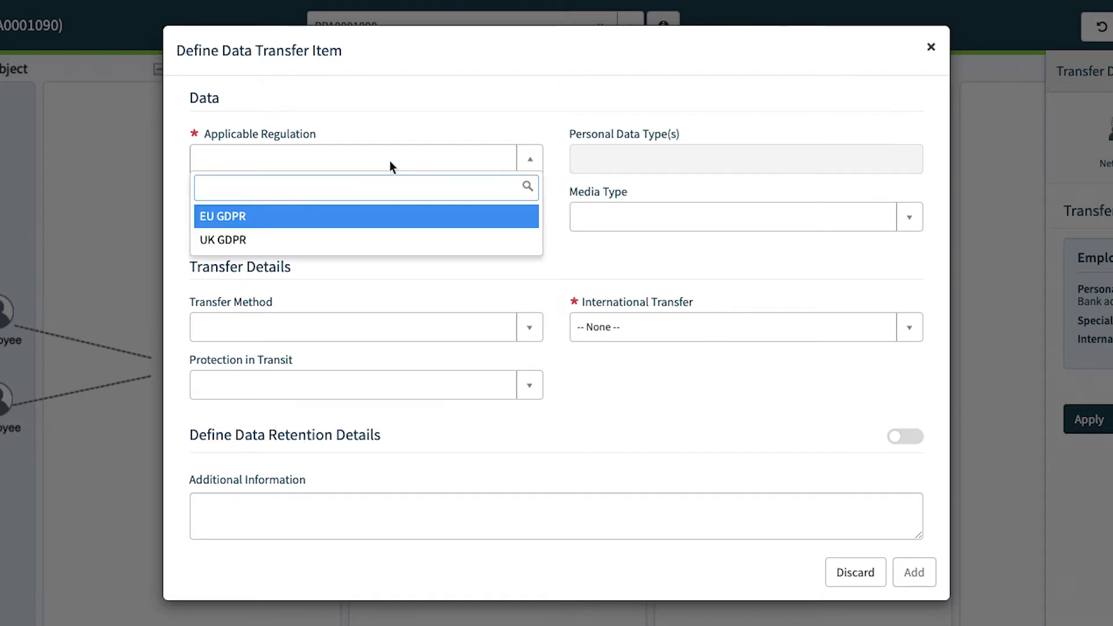
pyautogui.click(391, 239)
pyautogui.click(392, 224)
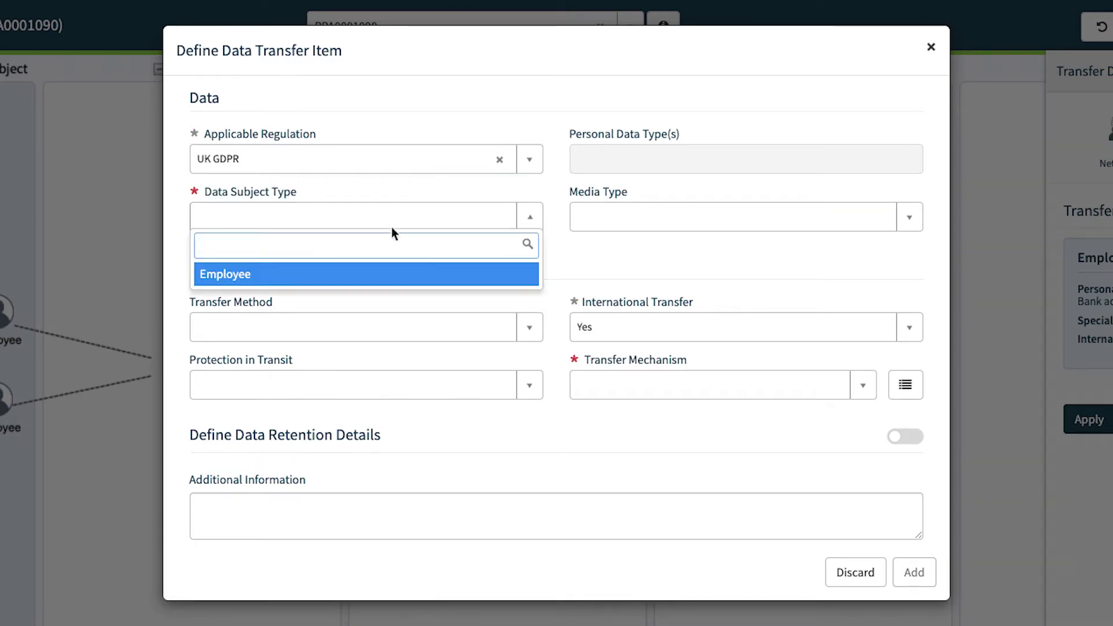
pyautogui.click(392, 273)
# Step: Select Bank account number, Contact details and Home address as the UK GDPR item's personal data types
pyautogui.click(628, 152)
pyautogui.click(630, 186)
pyautogui.click(630, 165)
pyautogui.click(632, 189)
pyautogui.click(833, 160)
pyautogui.click(833, 186)
# Step: Add the UK GDPR item with media type Electronic, method Data Upload and mechanism Adequacy Decision, and apply the transfer details
pyautogui.click(833, 240)
pyautogui.click(781, 299)
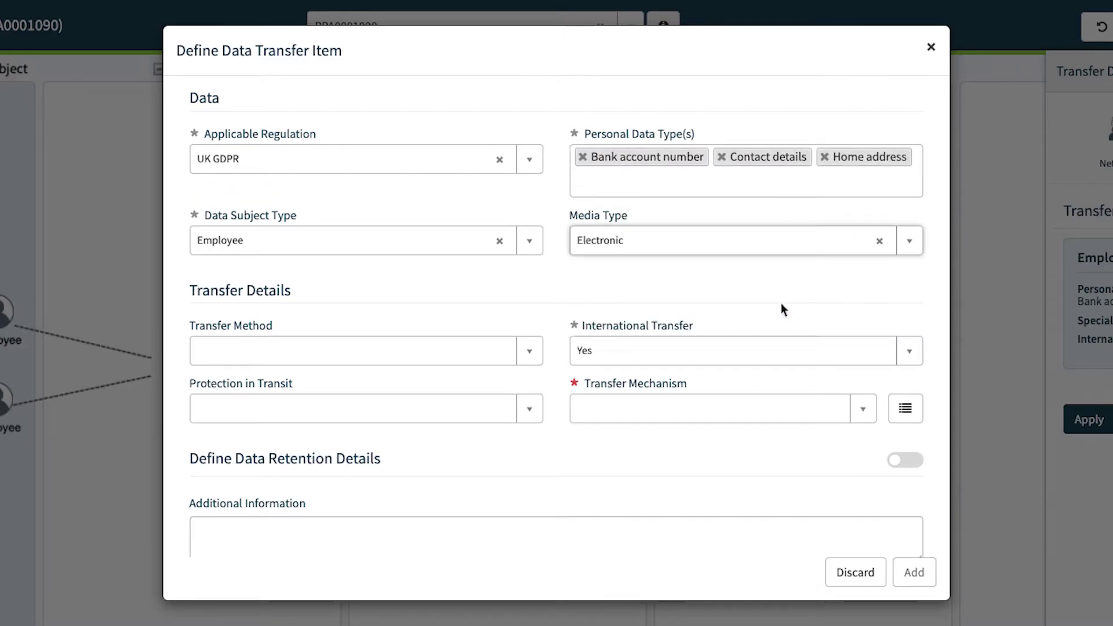
pyautogui.click(360, 352)
pyautogui.click(361, 432)
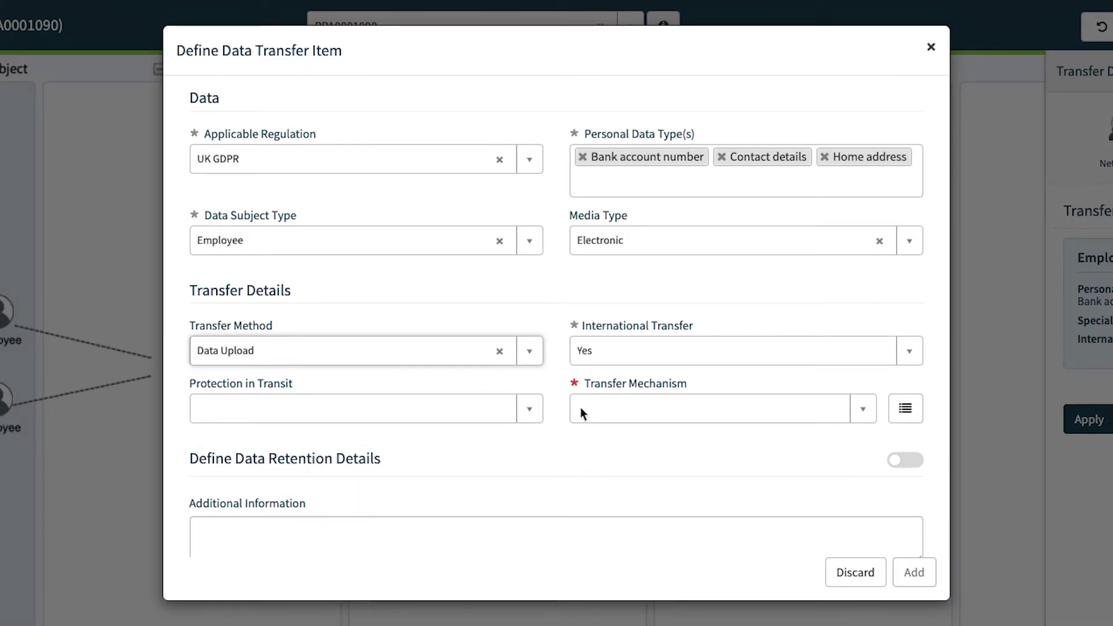
pyautogui.click(614, 407)
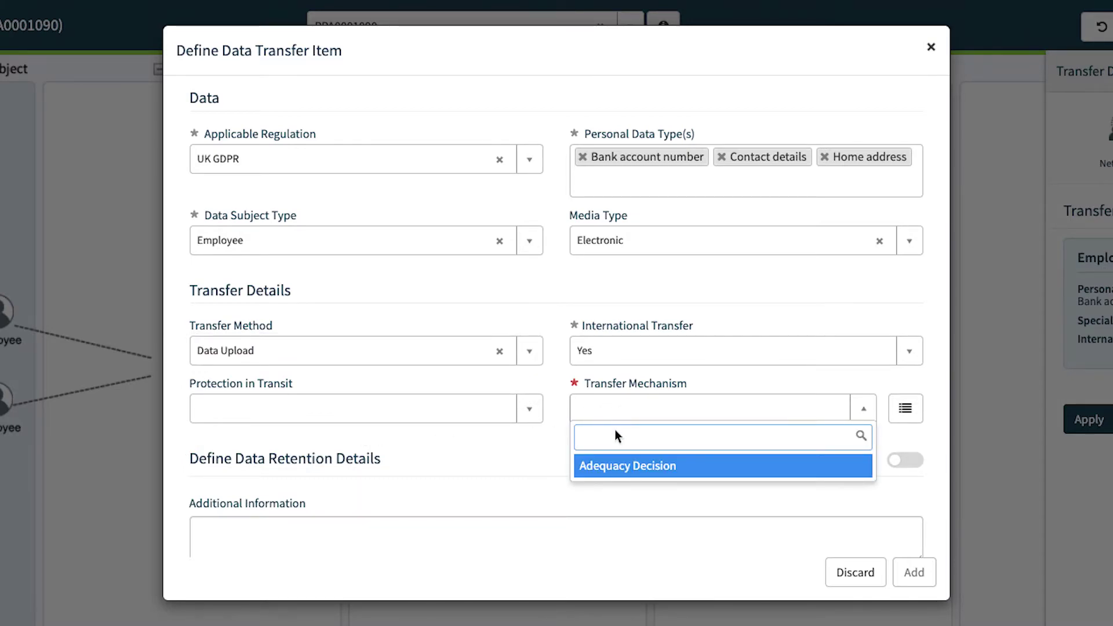
pyautogui.click(618, 467)
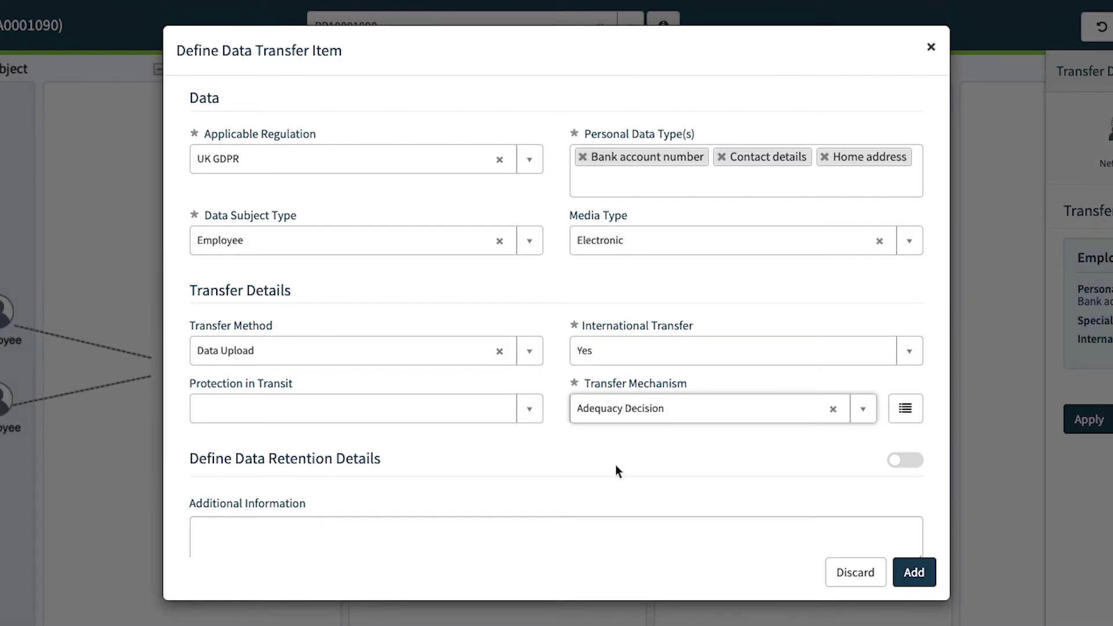
pyautogui.click(914, 572)
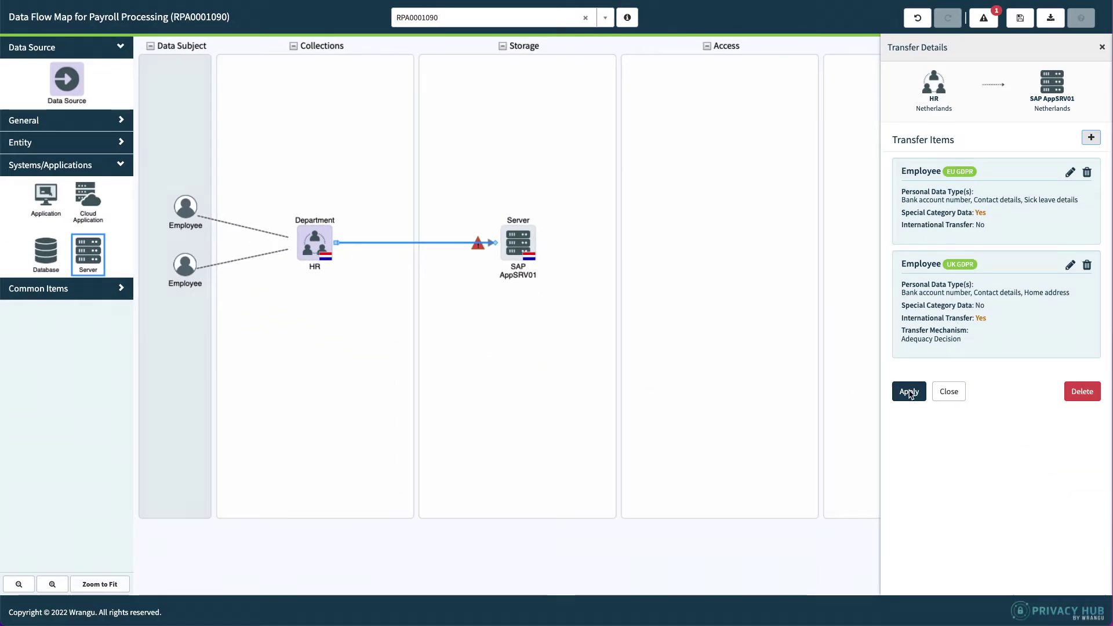
pyautogui.click(909, 394)
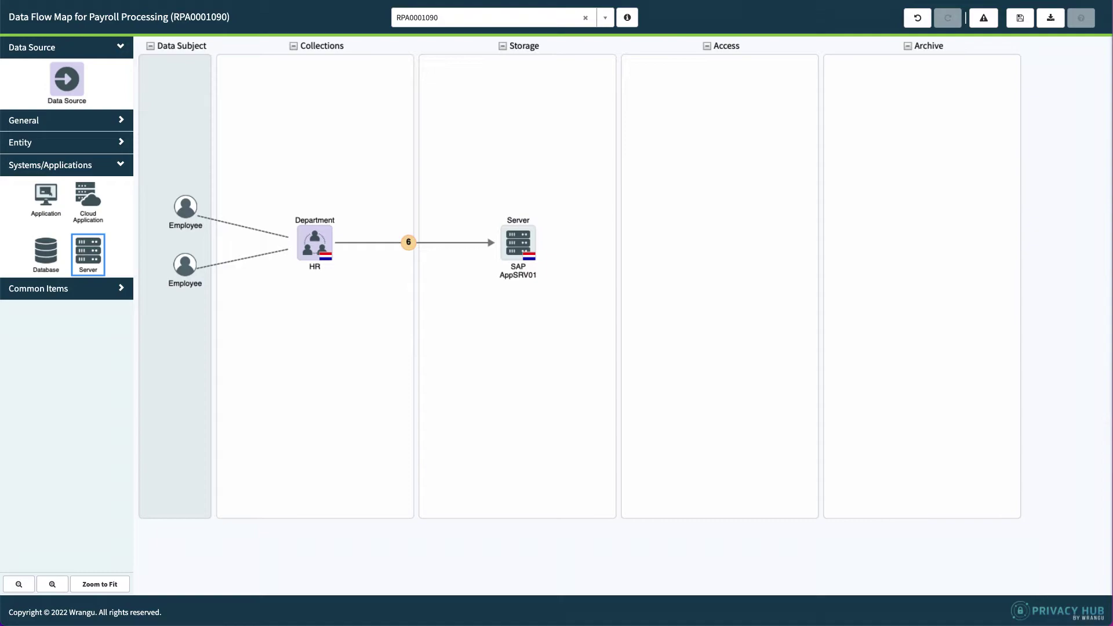
# Step: Place a Processor entity in the upper part of the Access column
pyautogui.click(121, 142)
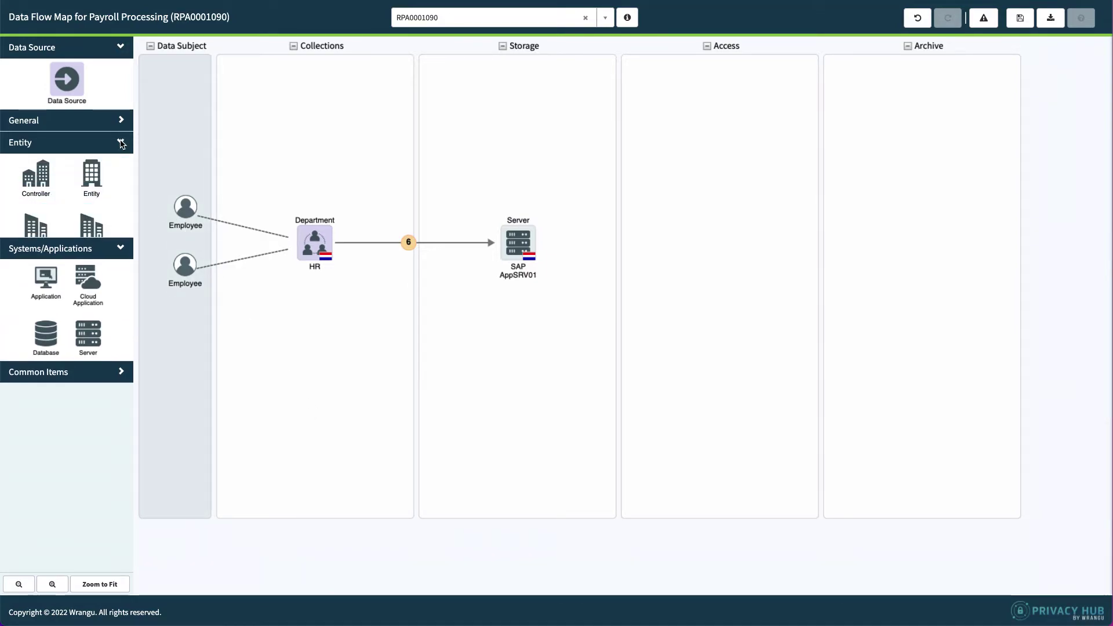
pyautogui.click(36, 232)
pyautogui.moveTo(36, 232); pyautogui.dragTo(721, 172)
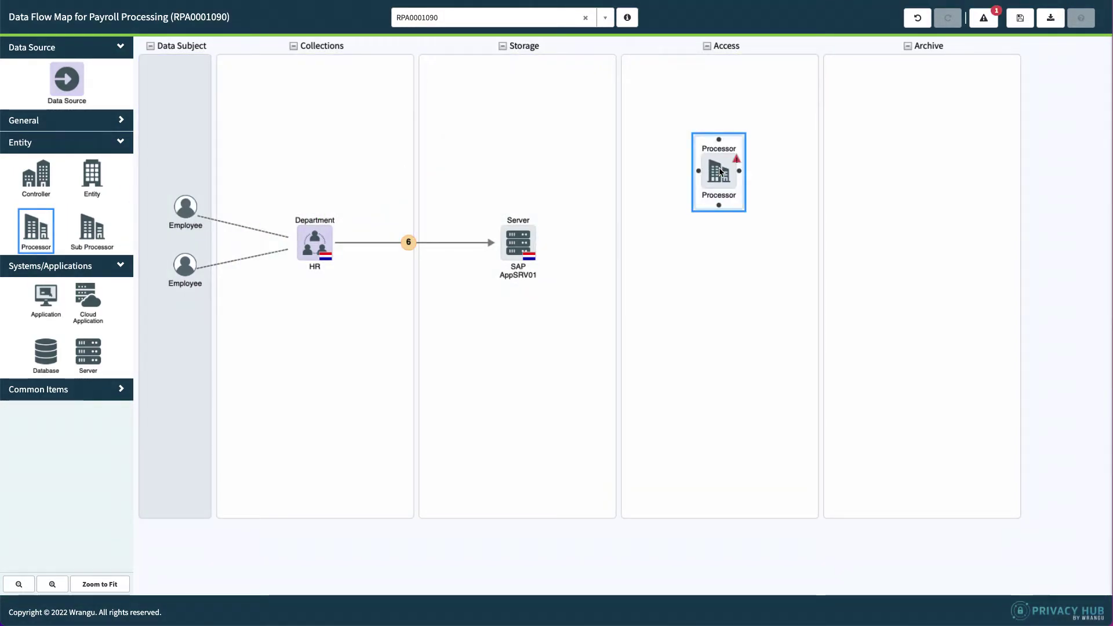
# Step: Define the Access processor as Payroll Processor and apply its details
pyautogui.click(720, 172)
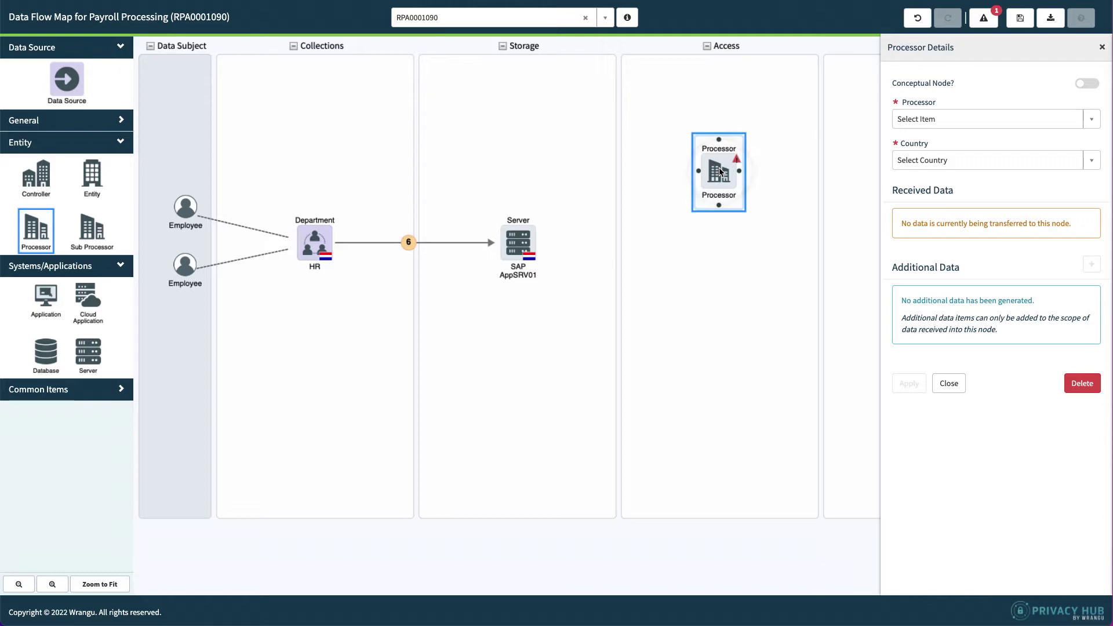
pyautogui.click(921, 119)
pyautogui.write('pay')
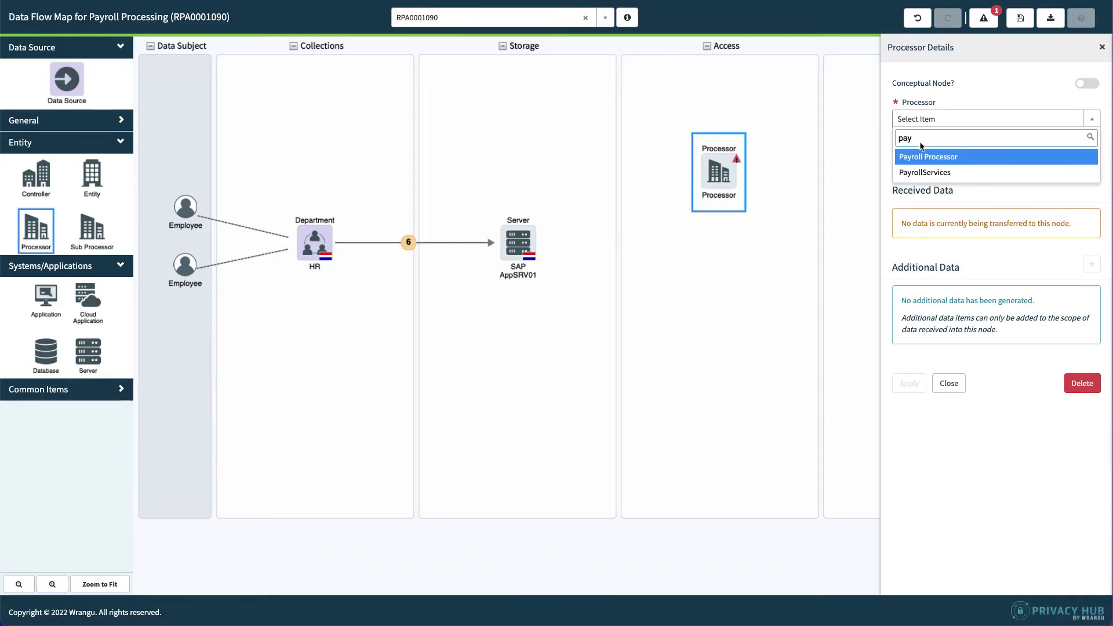
pyautogui.click(922, 160)
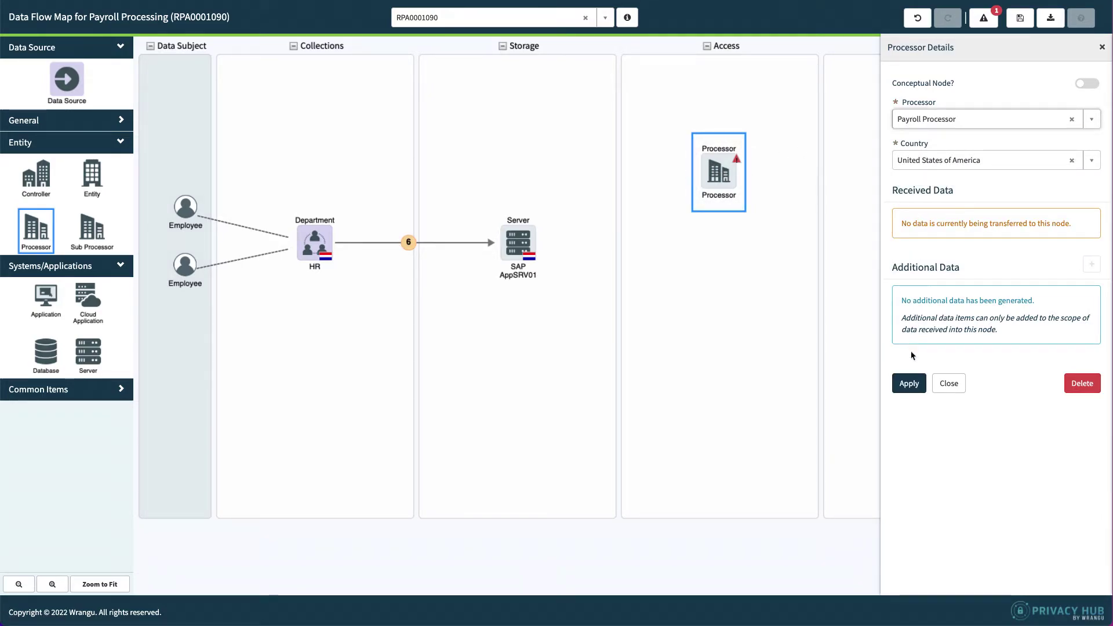
pyautogui.click(910, 384)
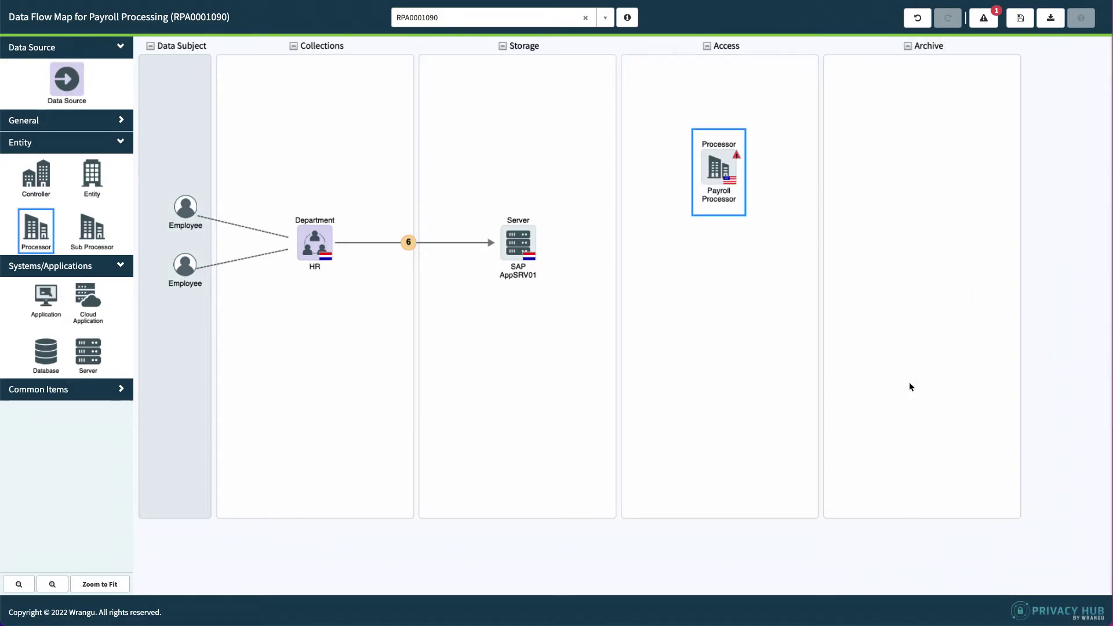
# Step: Connect the SAP AppSRV01 server to the Payroll Processor and open the details of that transfer
pyautogui.moveTo(539, 243)
pyautogui.mouseDown()
pyautogui.moveTo(590, 227)
pyautogui.moveTo(641, 186)
pyautogui.moveTo(639, 166)
pyautogui.mouseUp()
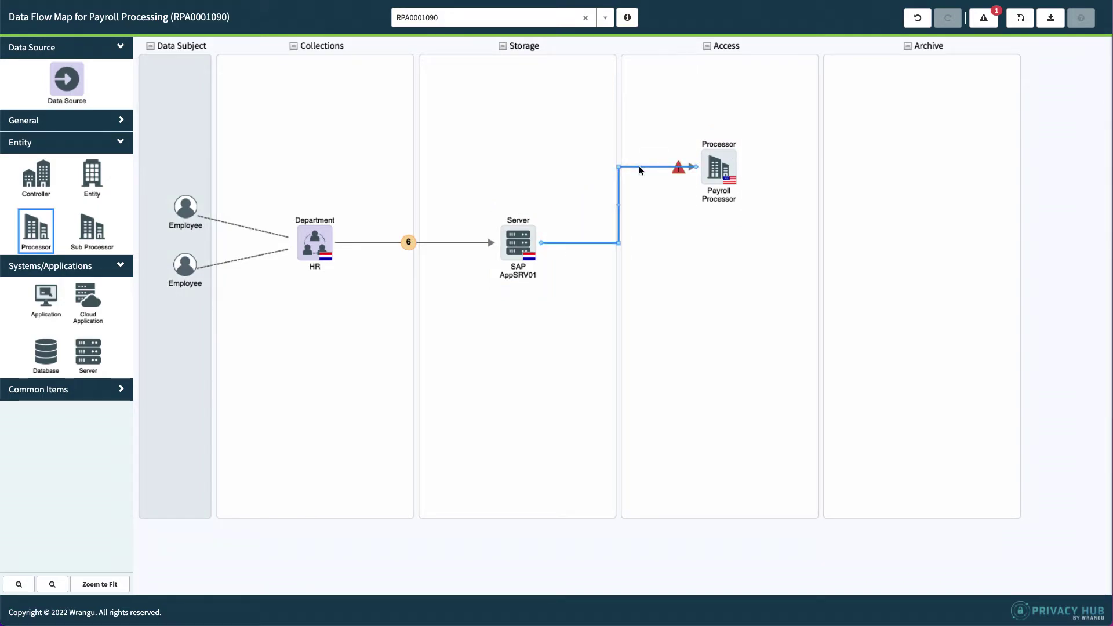
pyautogui.click(639, 166)
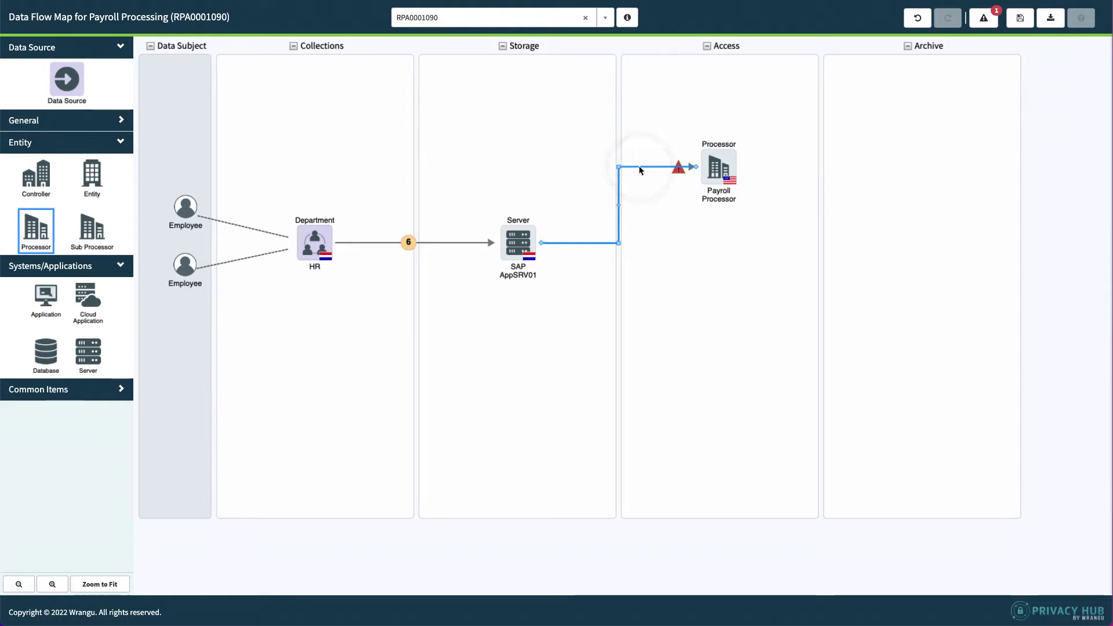
pyautogui.click(640, 166)
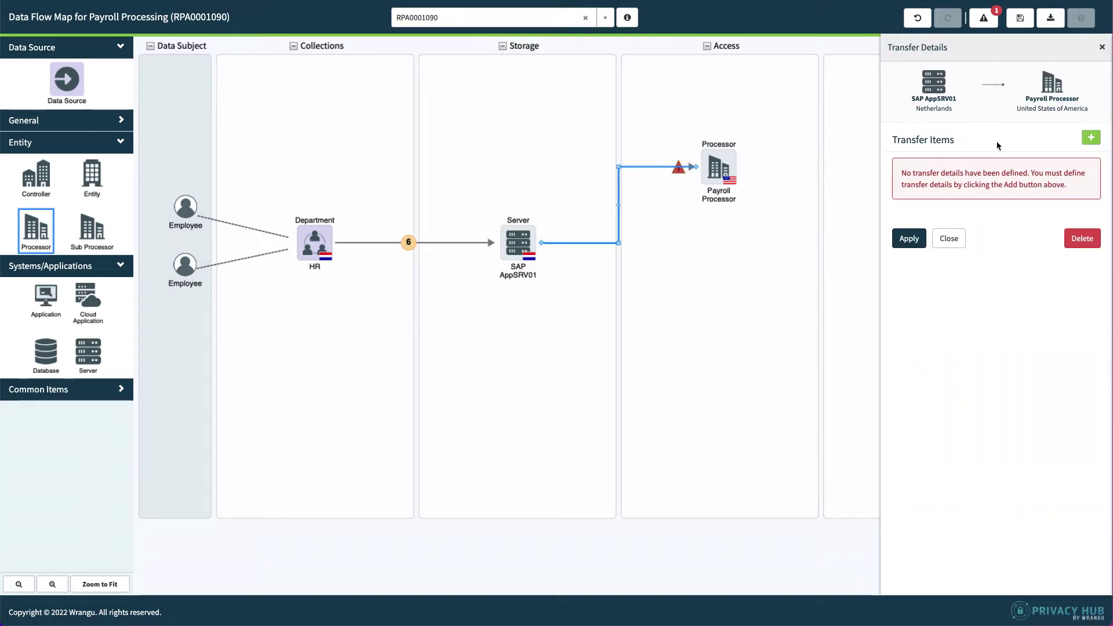
# Step: Start a transfer item from SAP AppSRV01 to Payroll Processor with regulation EU GDPR and data subject type Employee
pyautogui.click(1092, 139)
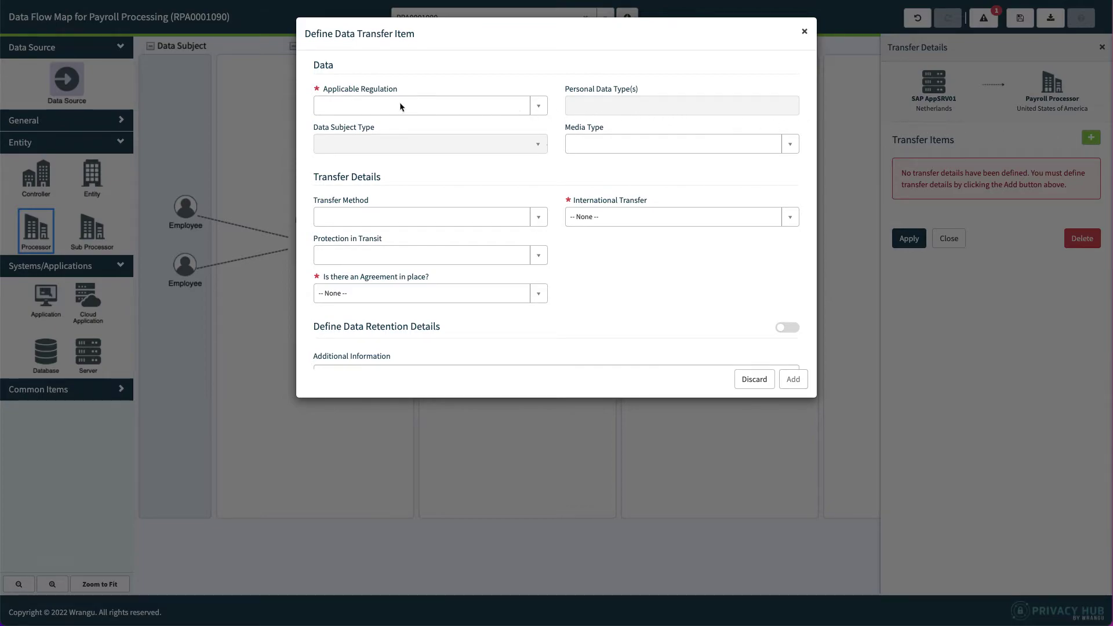
pyautogui.click(383, 106)
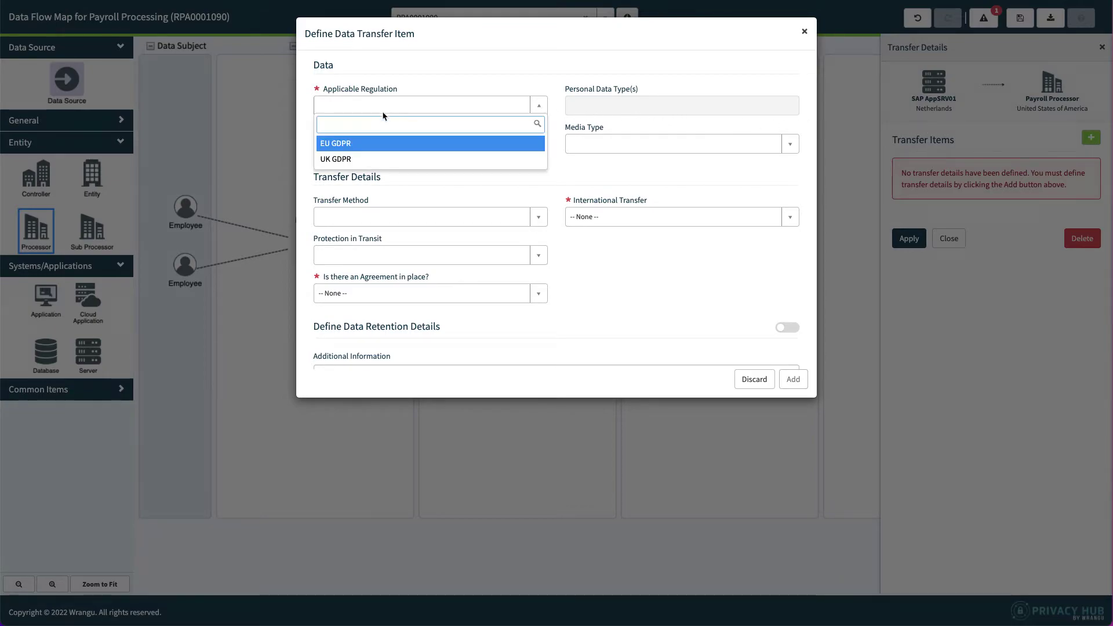
pyautogui.click(384, 144)
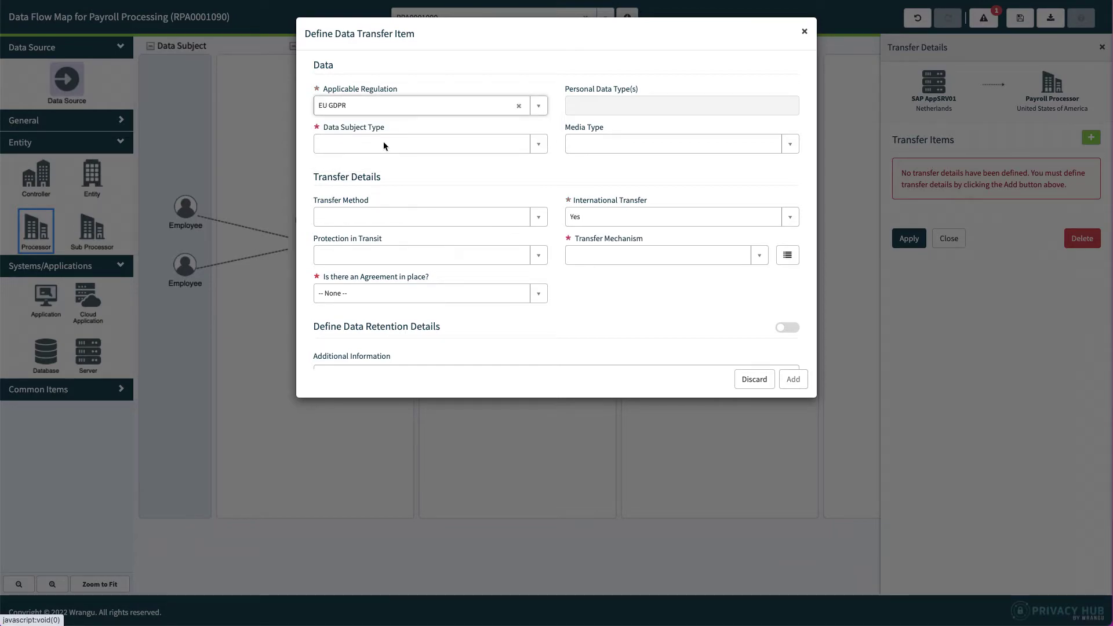
pyautogui.click(384, 145)
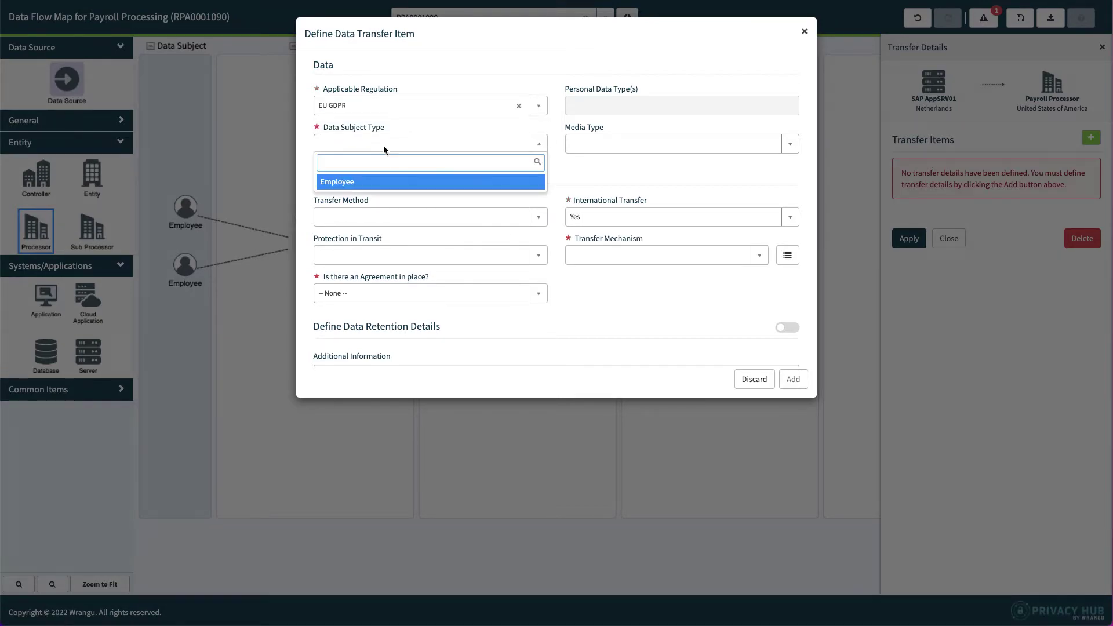
pyautogui.click(387, 179)
# Step: Select Bank account number, Contact details and Sick leave details as the personal data types sent to the Payroll Processor
pyautogui.click(580, 106)
pyautogui.click(608, 124)
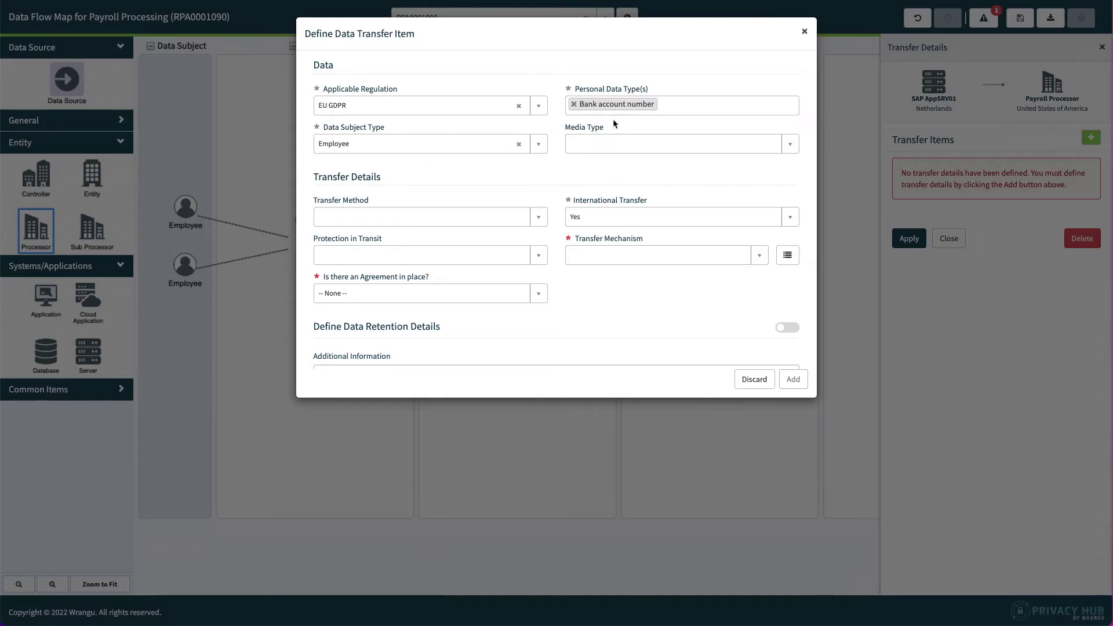
pyautogui.click(684, 106)
pyautogui.click(666, 126)
pyautogui.click(737, 107)
pyautogui.click(736, 126)
# Step: Set the item's media type to Electronic, transfer method to Automated system to system and protection in transit to Encrypted
pyautogui.click(738, 152)
pyautogui.click(708, 204)
pyautogui.click(475, 233)
pyautogui.click(459, 269)
pyautogui.click(458, 273)
pyautogui.click(459, 324)
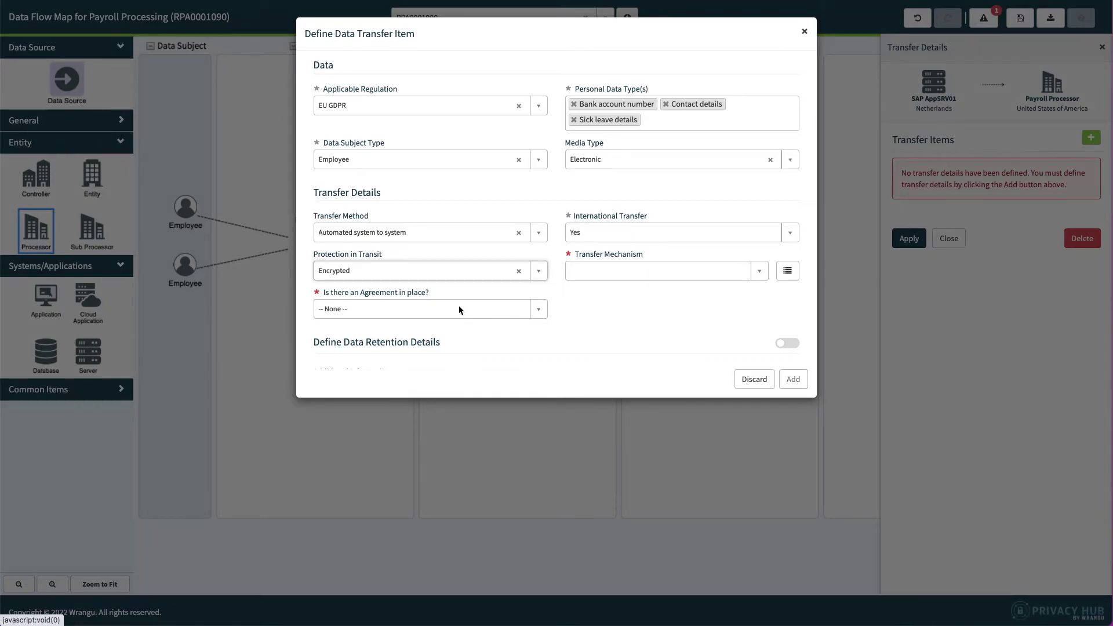
# Step: Record that an agreement is in place and that sufficient guarantees are provided, setting both to Yes
pyautogui.click(459, 310)
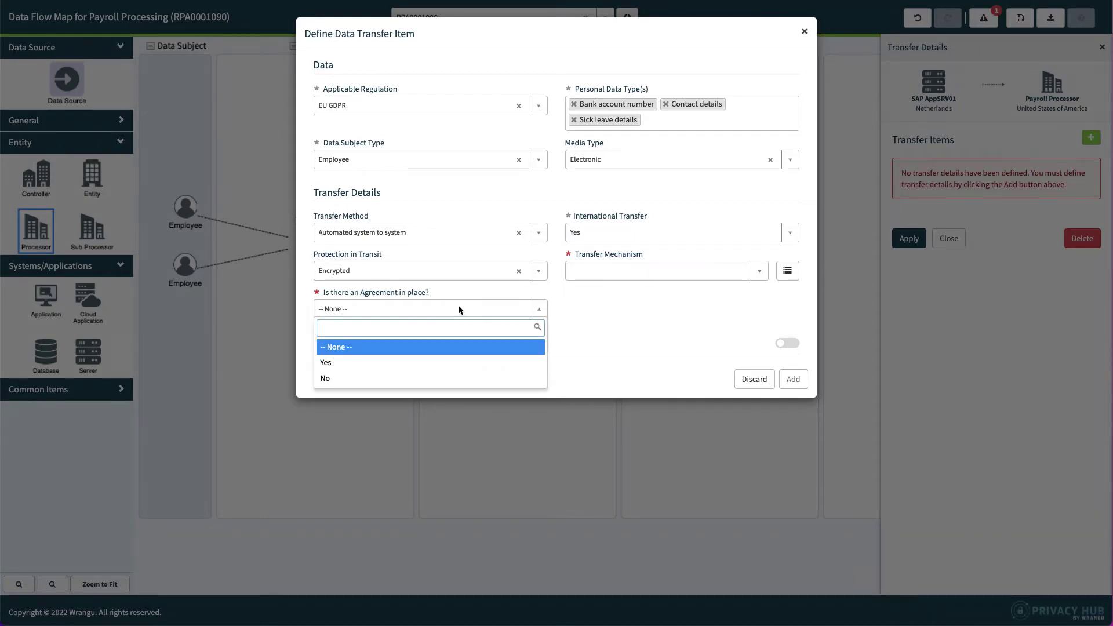
pyautogui.click(461, 364)
pyautogui.click(591, 310)
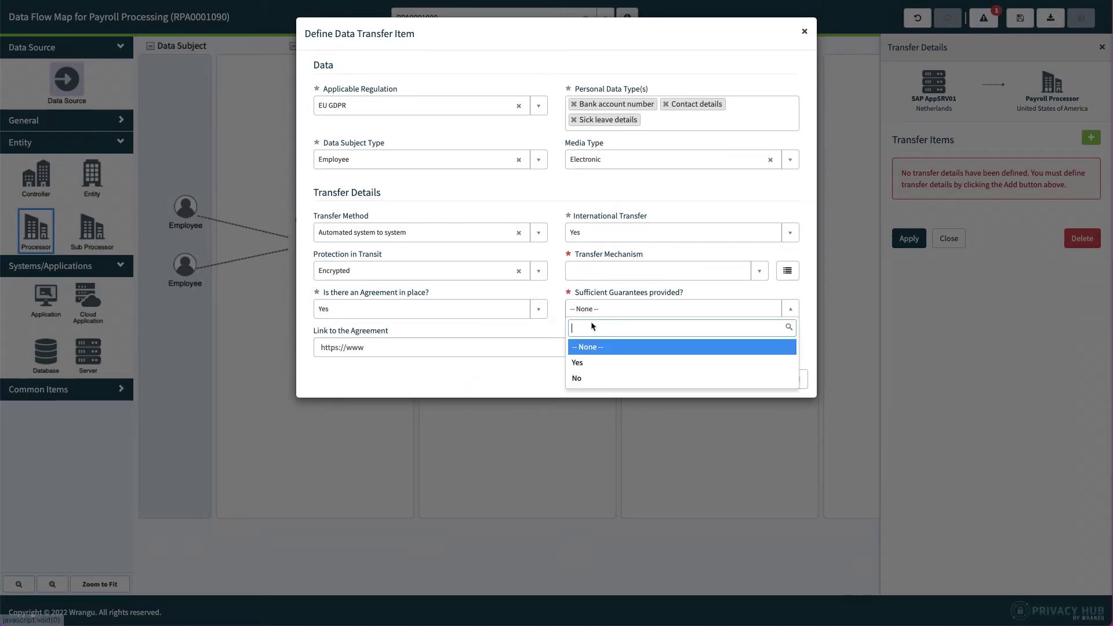
pyautogui.click(592, 364)
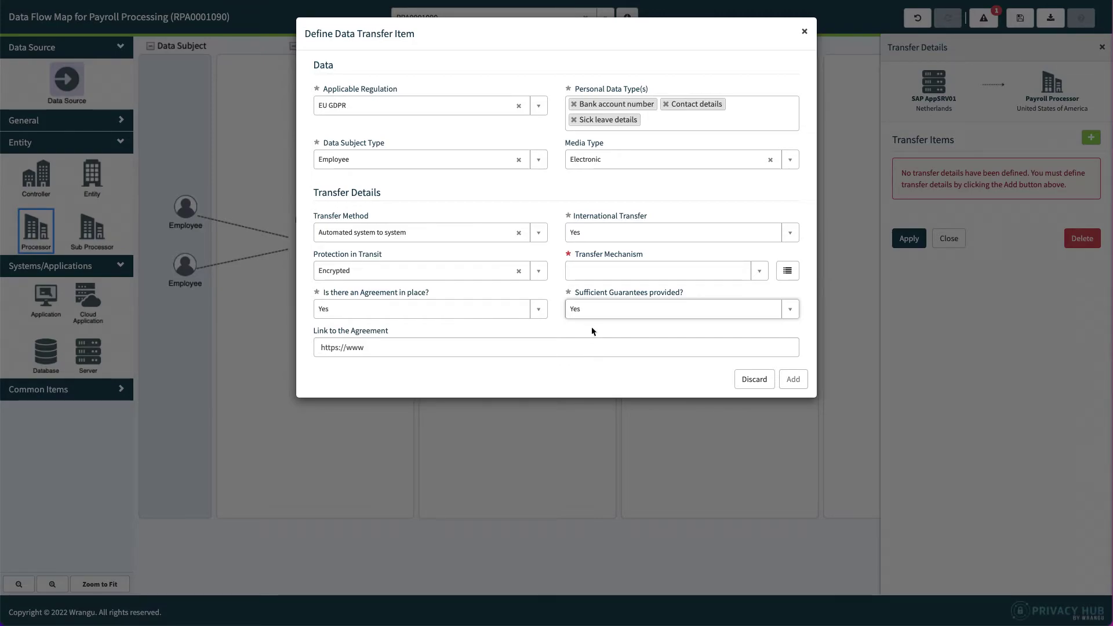
# Step: Set the transfer mechanism to Safeguard - Standard Contractual Clause (SCC) and add the transfer item
pyautogui.click(594, 271)
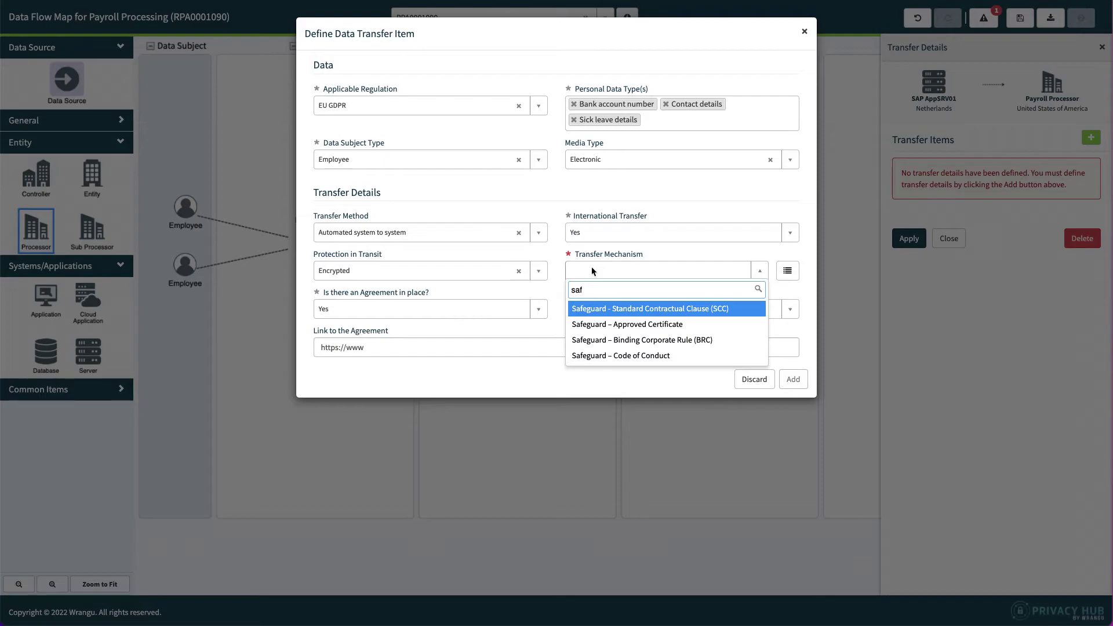
pyautogui.click(594, 310)
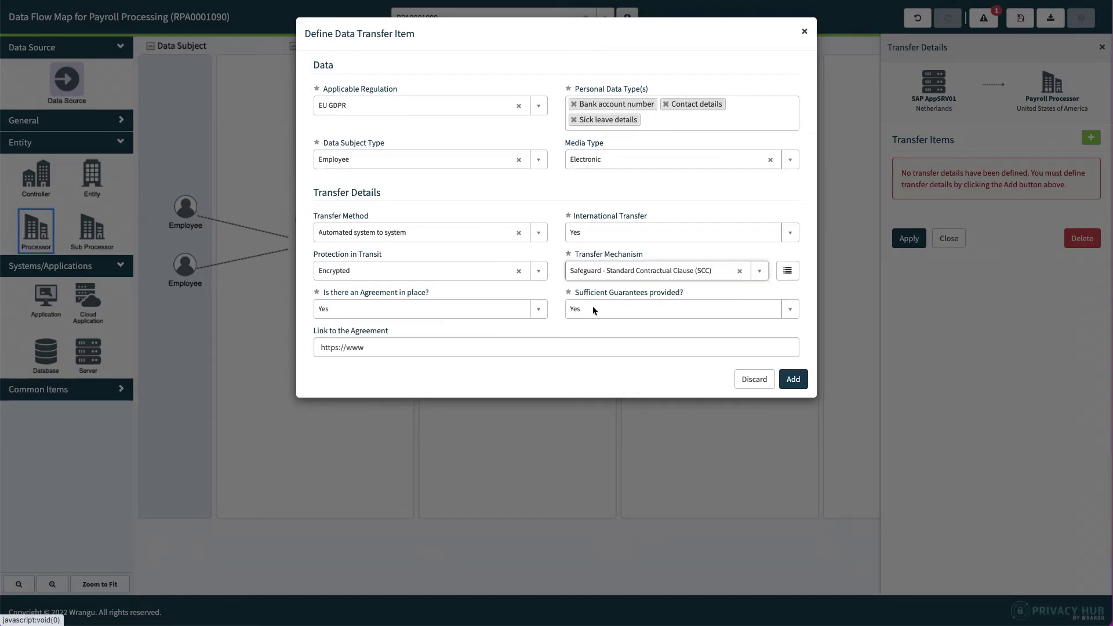
pyautogui.click(794, 379)
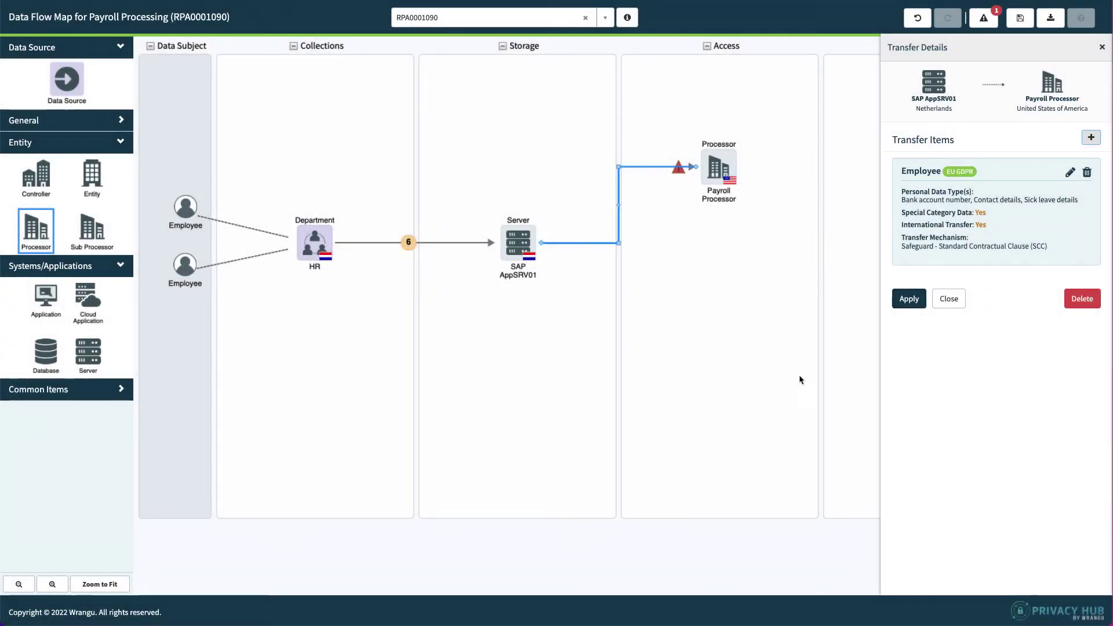
# Step: Apply the Payroll Processor transfer details, and add a Payroll Services processor in the United Kingdom to the Access column
pyautogui.click(909, 300)
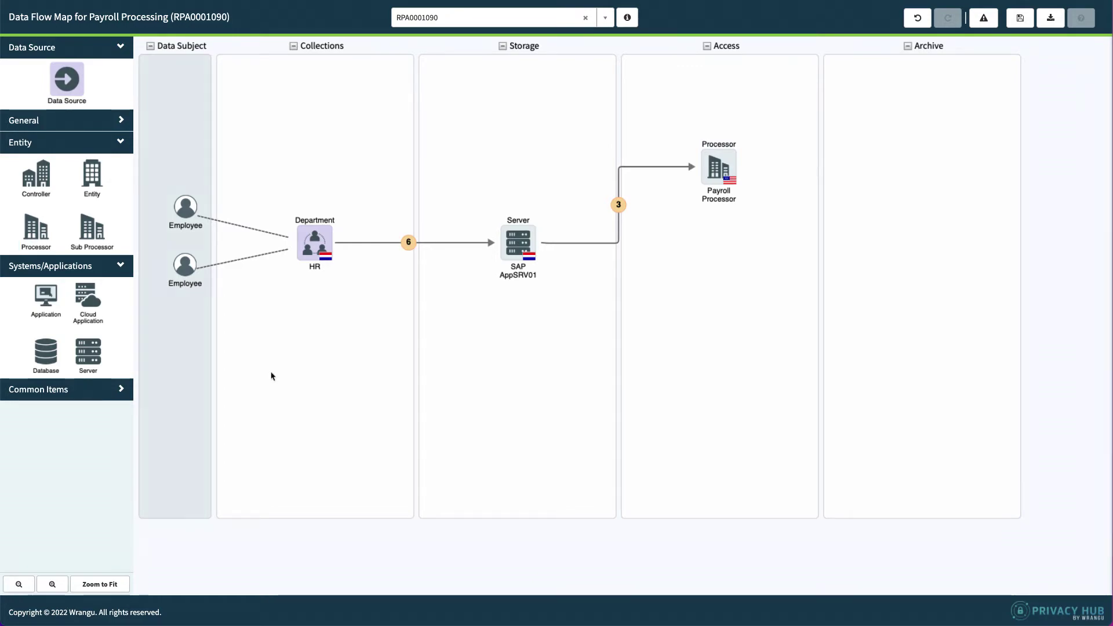
pyautogui.moveTo(36, 229); pyautogui.dragTo(719, 306)
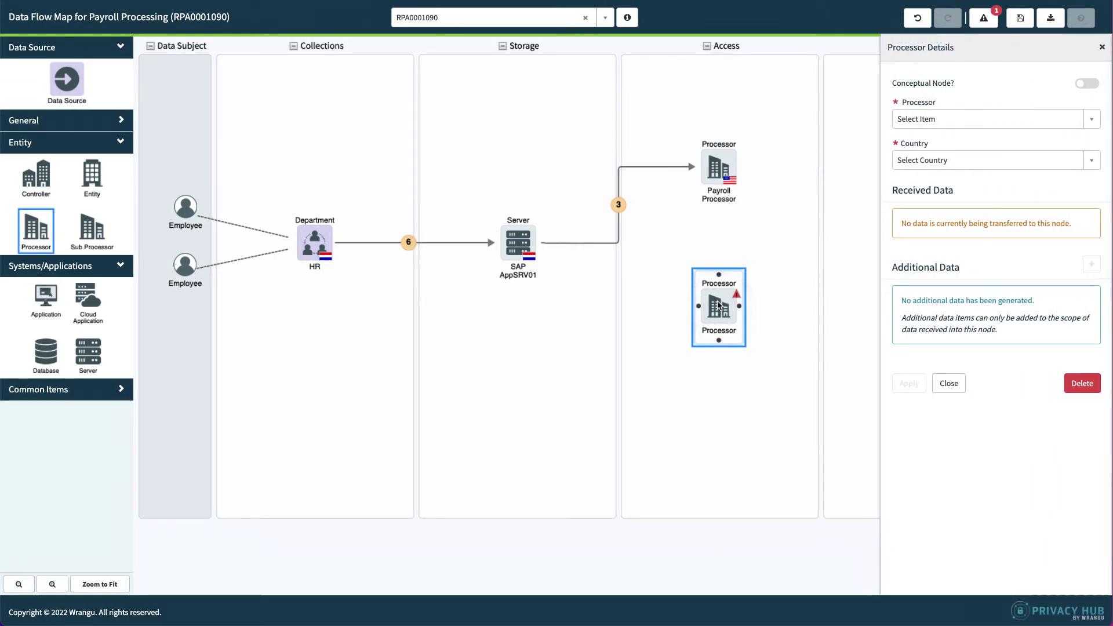
pyautogui.click(921, 120)
pyautogui.write('pay')
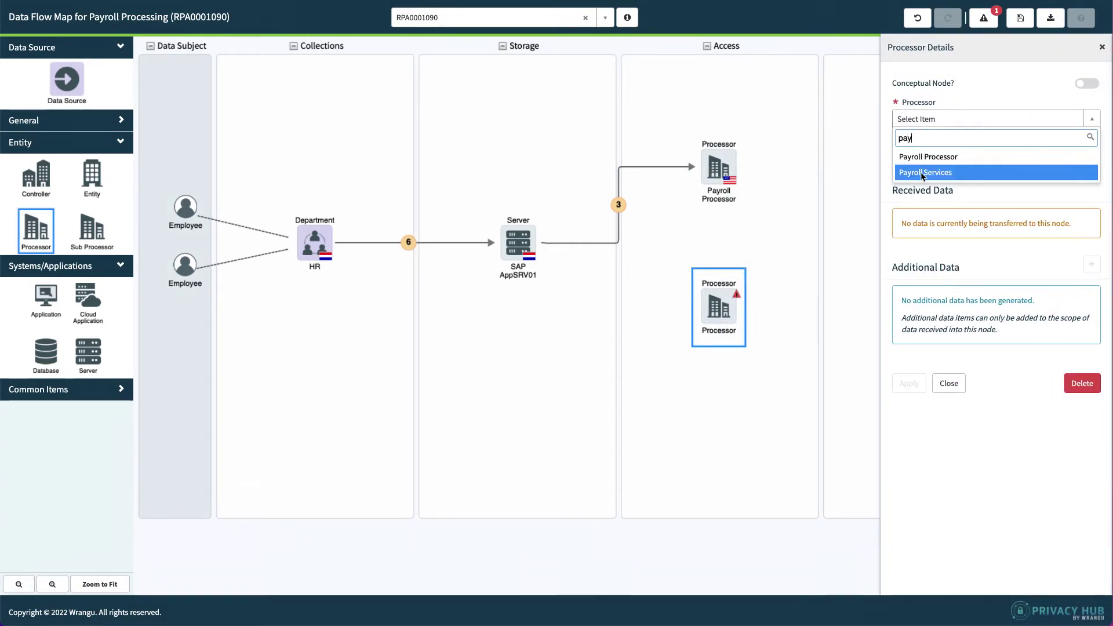
pyautogui.click(922, 174)
pyautogui.click(910, 384)
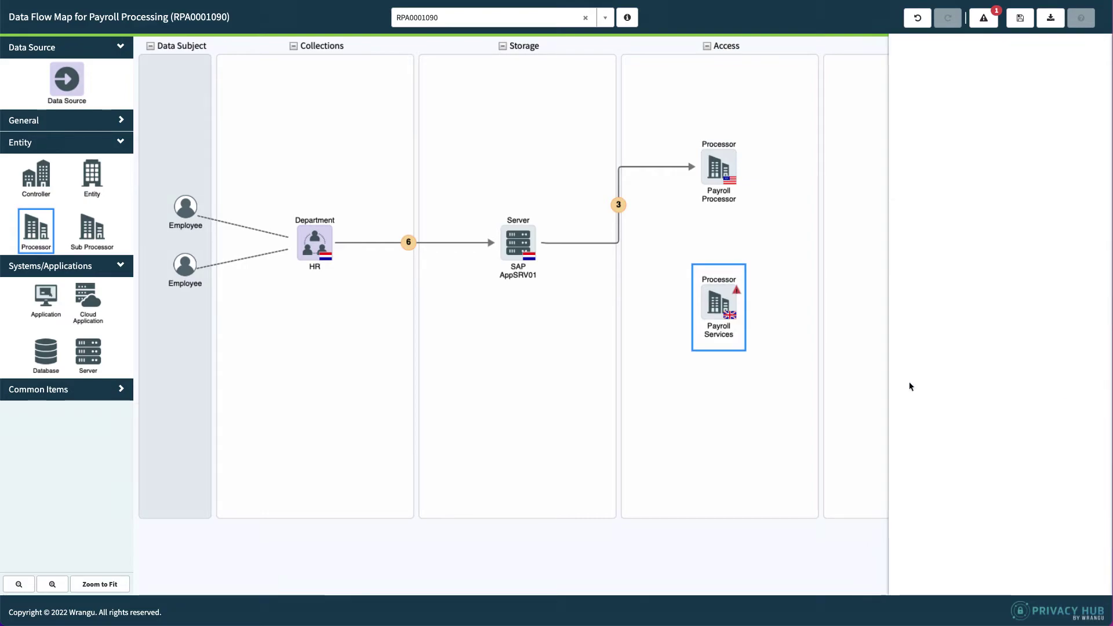
# Step: Connect SAP AppSRV01 to Payroll Services and start a transfer item with UK GDPR as the regulation and Employee as the data subject type
pyautogui.moveTo(555, 253)
pyautogui.mouseDown()
pyautogui.moveTo(614, 302)
pyautogui.moveTo(653, 307)
pyautogui.mouseUp()
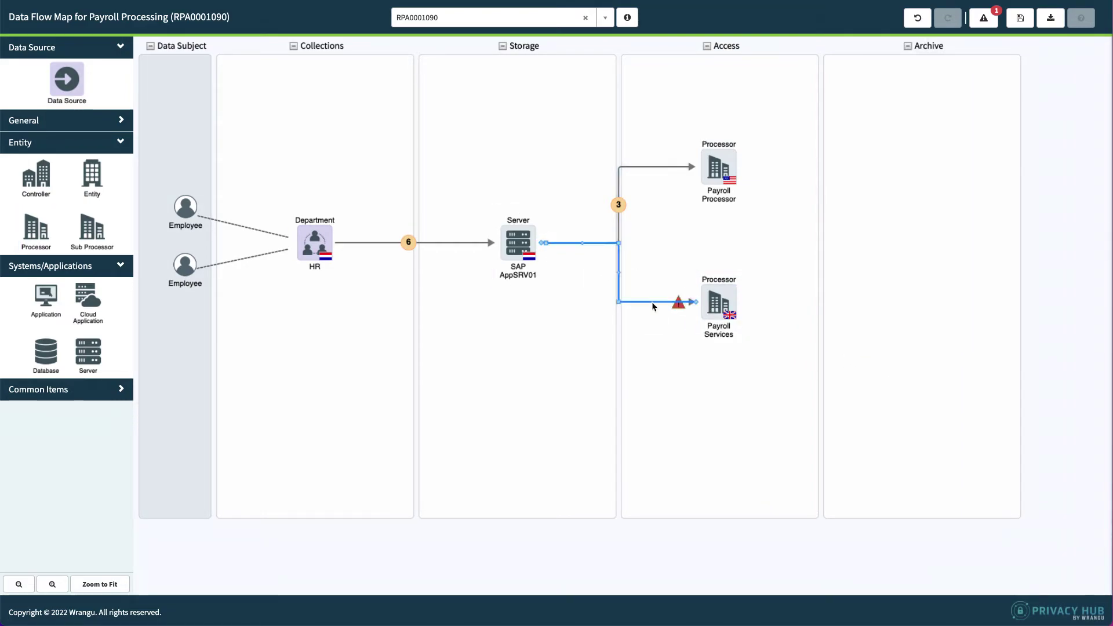
pyautogui.click(653, 303)
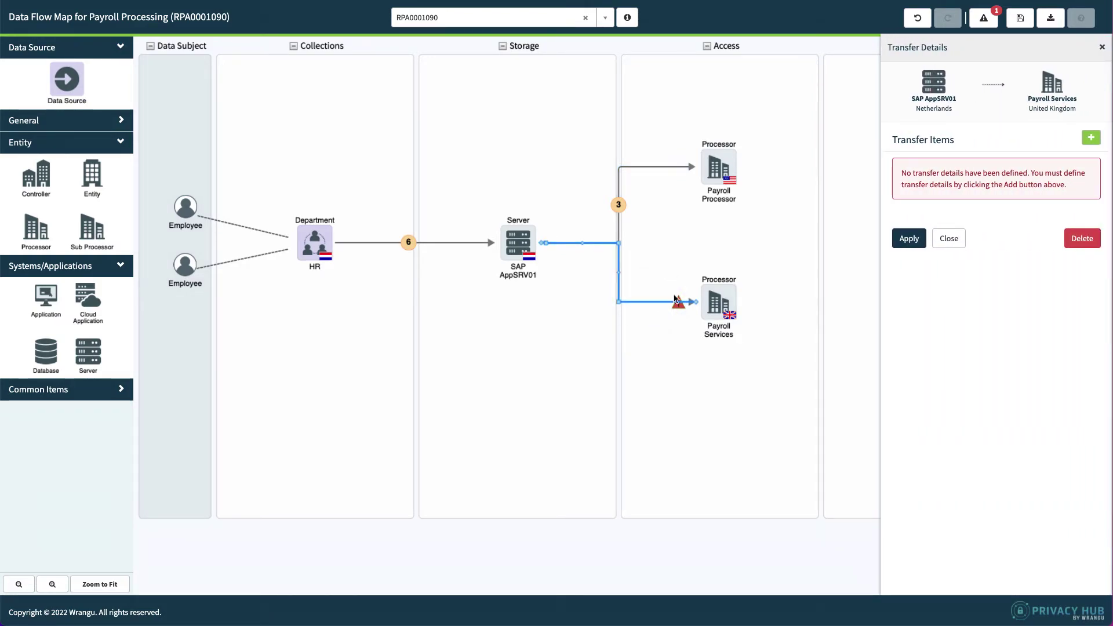
pyautogui.click(1092, 138)
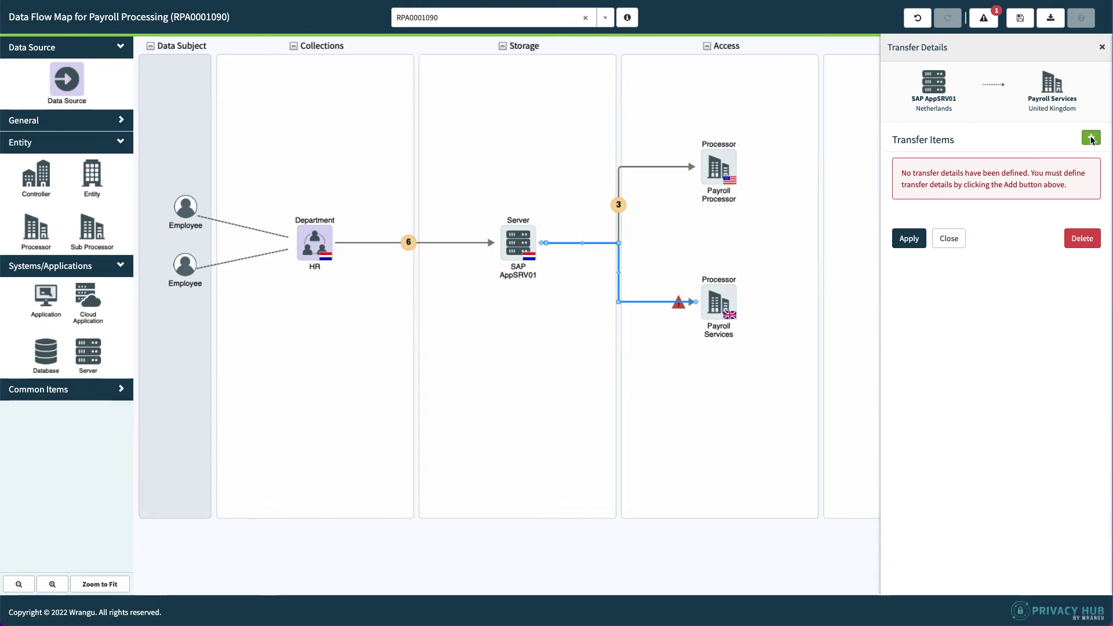
pyautogui.click(425, 105)
pyautogui.click(425, 159)
pyautogui.click(425, 143)
pyautogui.click(425, 181)
# Step: Select Bank account number, Contact details and Home address as the personal data types sent to Payroll Services
pyautogui.click(592, 106)
pyautogui.click(593, 126)
pyautogui.click(669, 107)
pyautogui.click(669, 128)
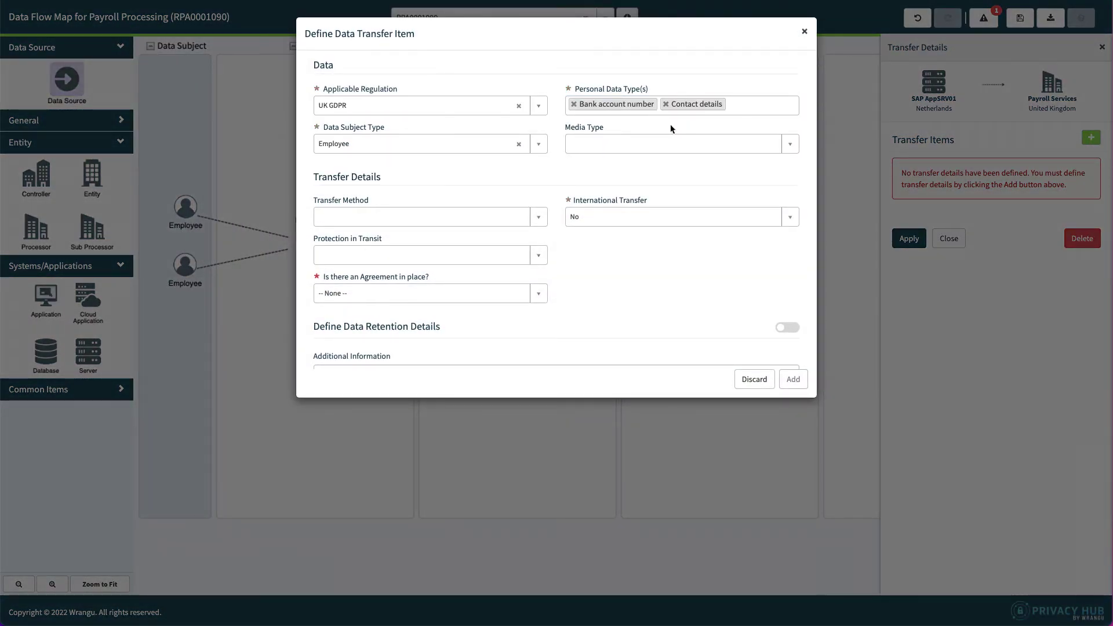
pyautogui.click(733, 108)
pyautogui.click(738, 124)
# Step: Set the media type to Electronic, the transfer method to Secure File Transfer and the protection in transit to Encrypted
pyautogui.click(739, 160)
pyautogui.click(740, 197)
pyautogui.click(460, 231)
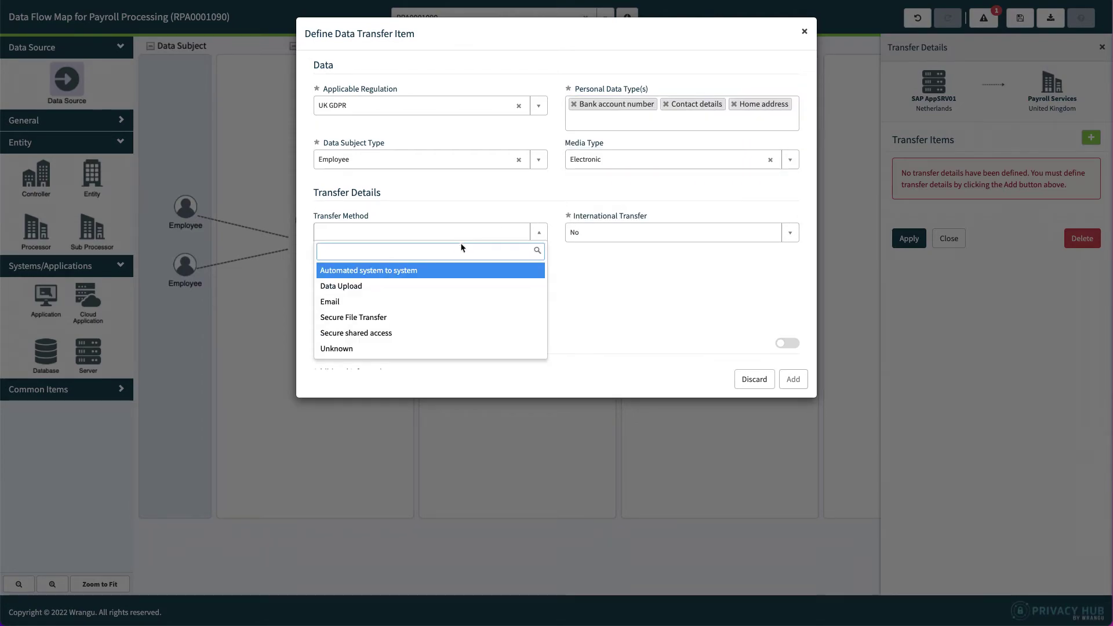
pyautogui.click(463, 318)
pyautogui.click(464, 272)
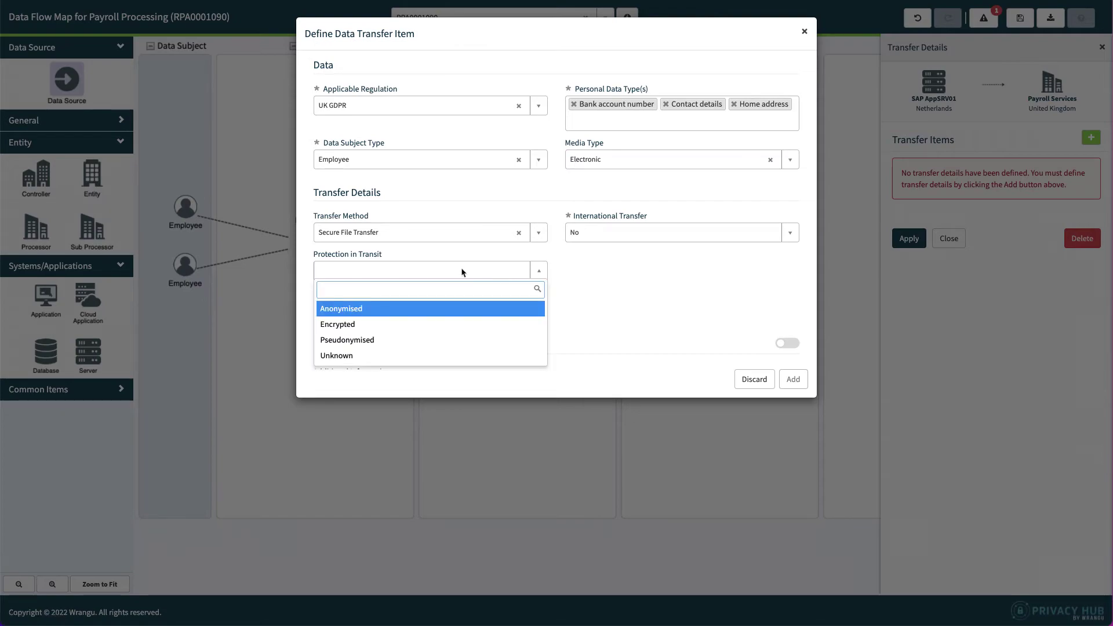
pyautogui.click(465, 322)
# Step: Set both the agreement in place and sufficient guarantees to Yes, and add and apply the Payroll Services transfer item
pyautogui.click(463, 319)
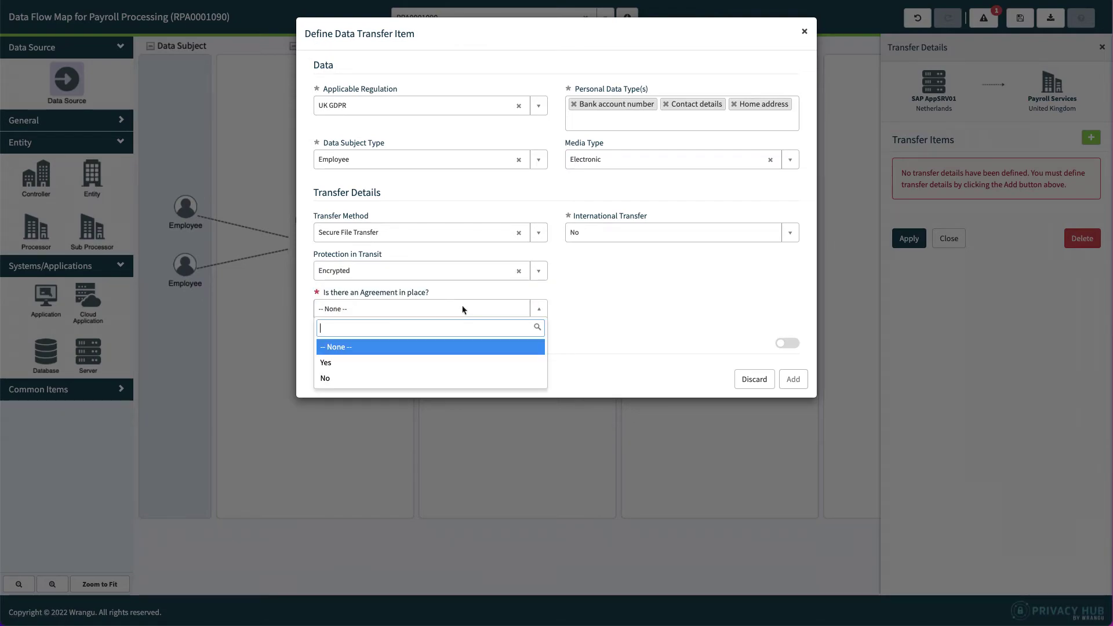
pyautogui.click(464, 363)
pyautogui.click(603, 309)
pyautogui.click(602, 364)
pyautogui.click(793, 380)
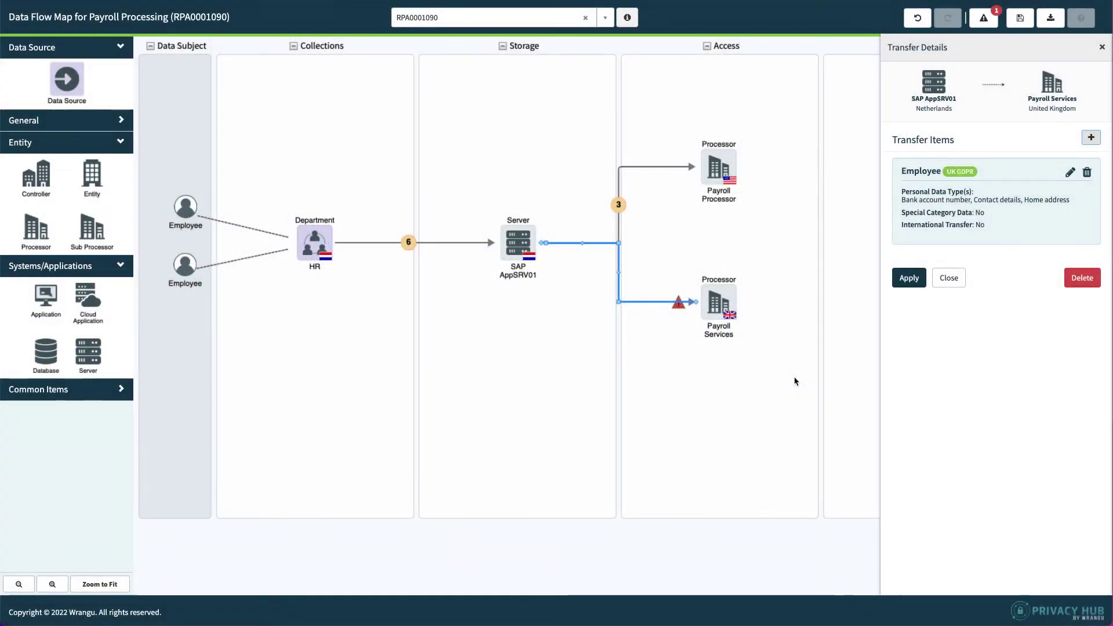
pyautogui.click(909, 279)
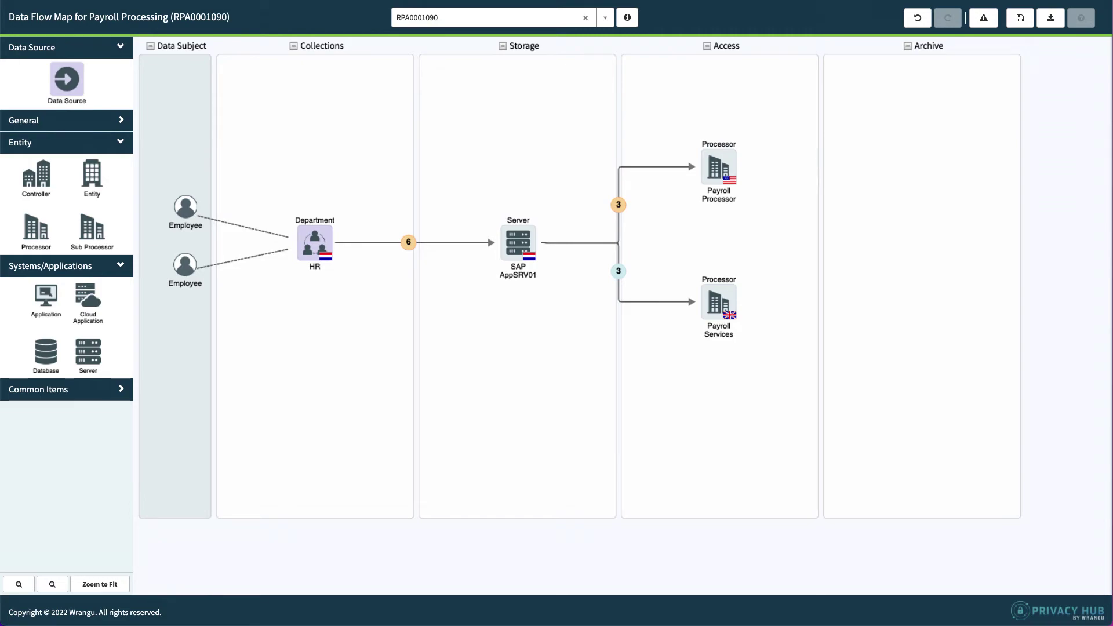
# Step: Add the common HMRC controller to the Access column below Payroll Services and apply its United Kingdom details
pyautogui.click(121, 390)
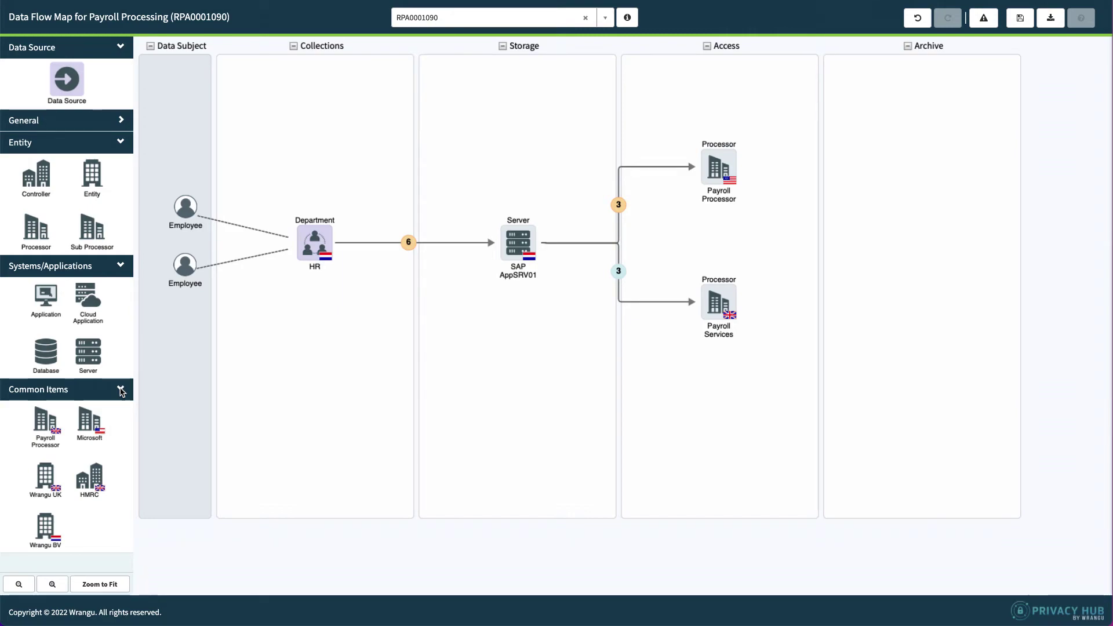
pyautogui.moveTo(90, 479); pyautogui.dragTo(720, 436)
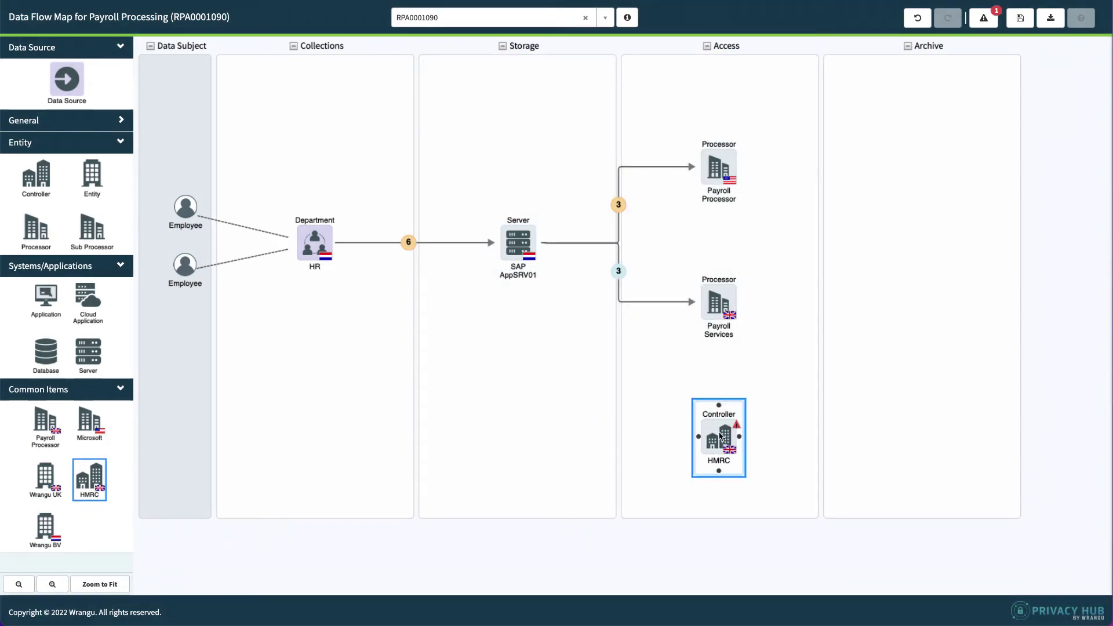
pyautogui.click(719, 436)
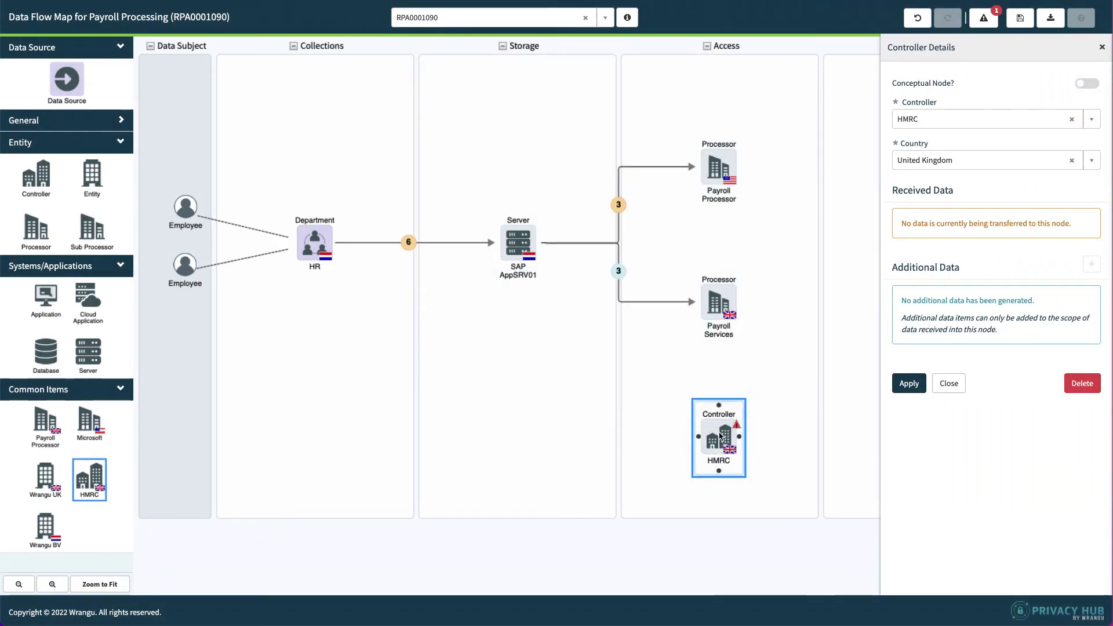
pyautogui.click(909, 383)
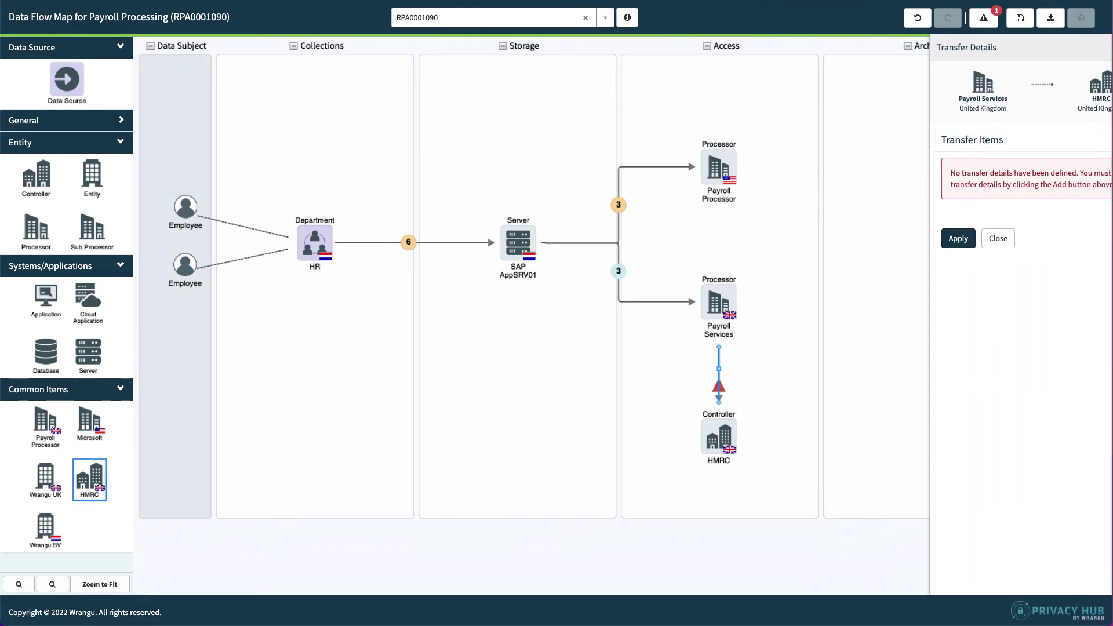
# Step: Define the Payroll Services to HMRC transfer as UK GDPR, Employee, Contact details, Electronic, Secure File Transfer, protection Unknown, with agreement and guarantees set to Yes
pyautogui.click(1091, 137)
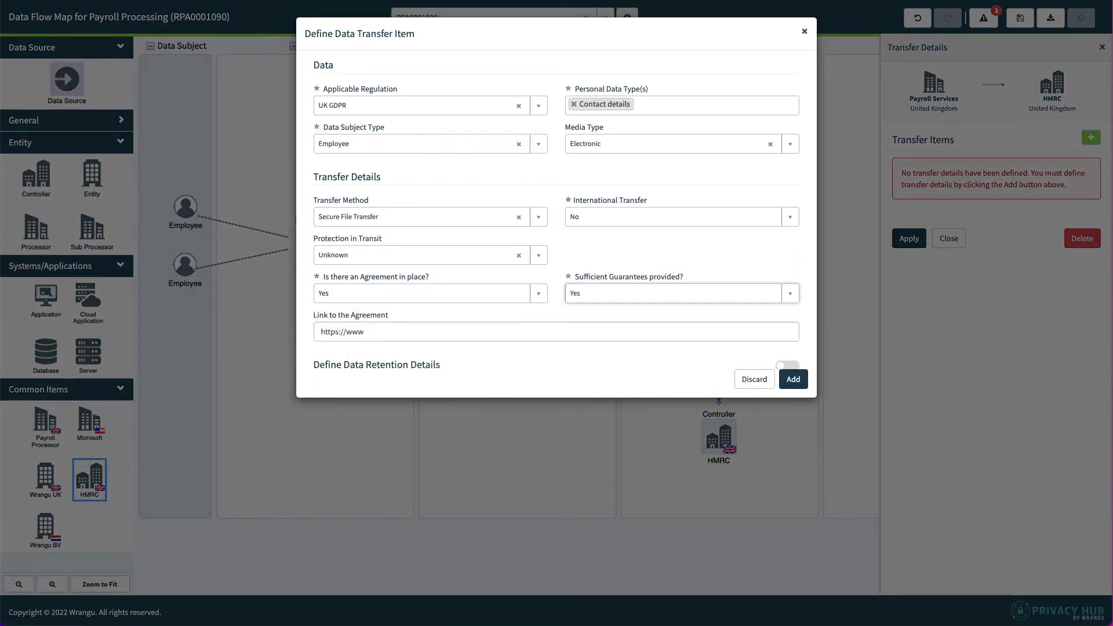
pyautogui.click(791, 378)
pyautogui.click(909, 278)
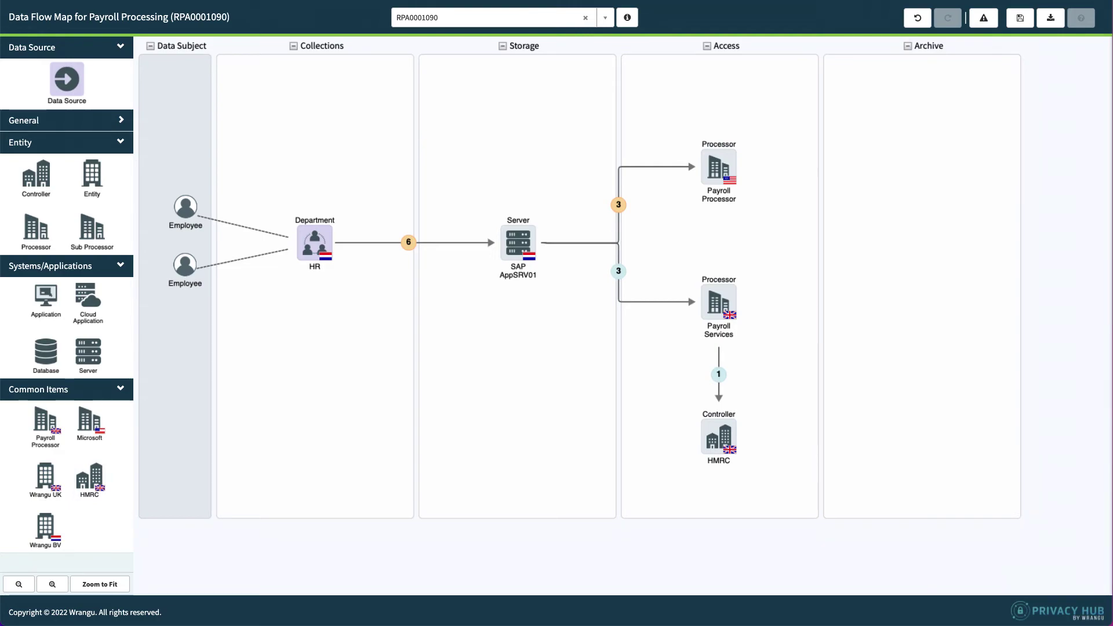
# Step: Add a Backup DB1 application to Storage and an Archive Server application to Archive, linking transfers from SAP AppSRV01 through Backup DB1
pyautogui.moveTo(46, 297); pyautogui.dragTo(444, 145)
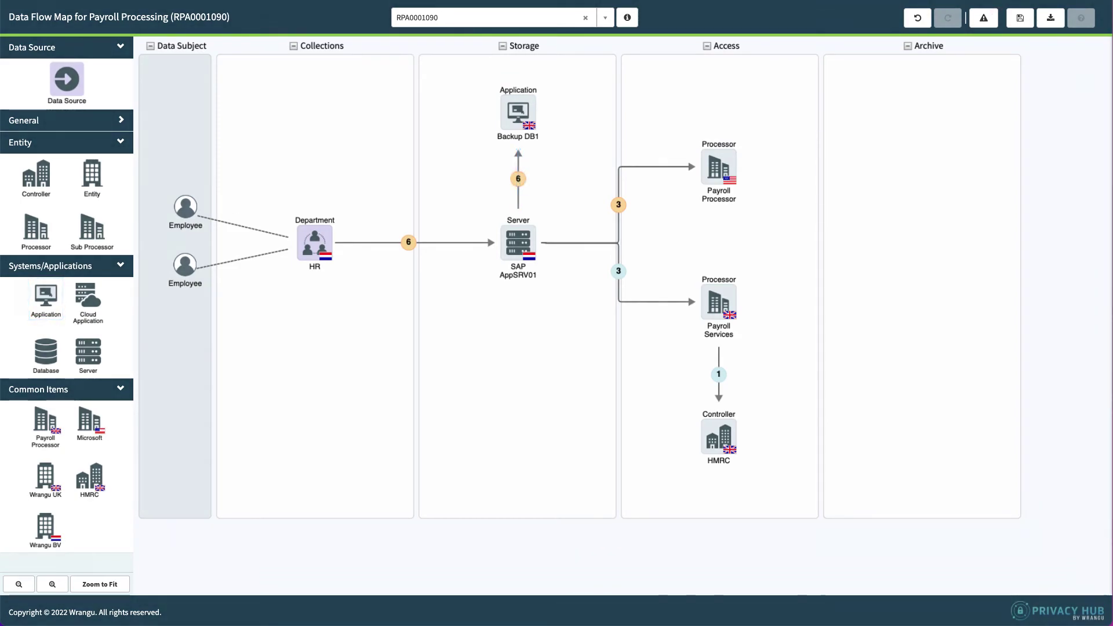
pyautogui.moveTo(46, 296); pyautogui.dragTo(926, 118)
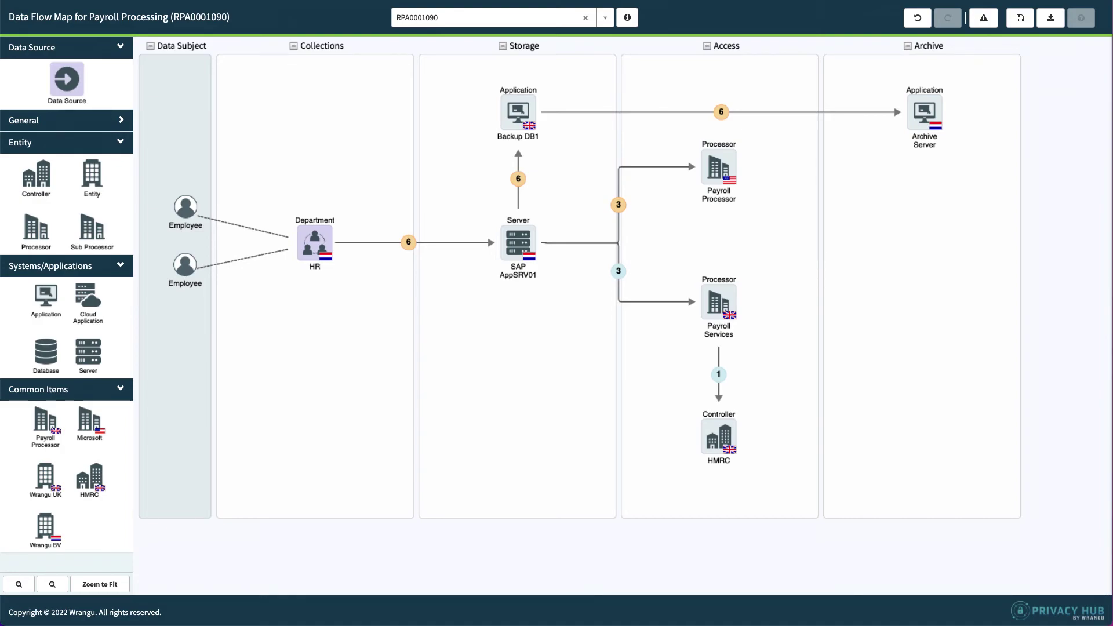
# Step: Highlight the data flow of each of the two Employee data subjects and return to the Payroll Processing record
pyautogui.click(185, 268)
pyautogui.rightClick(192, 269)
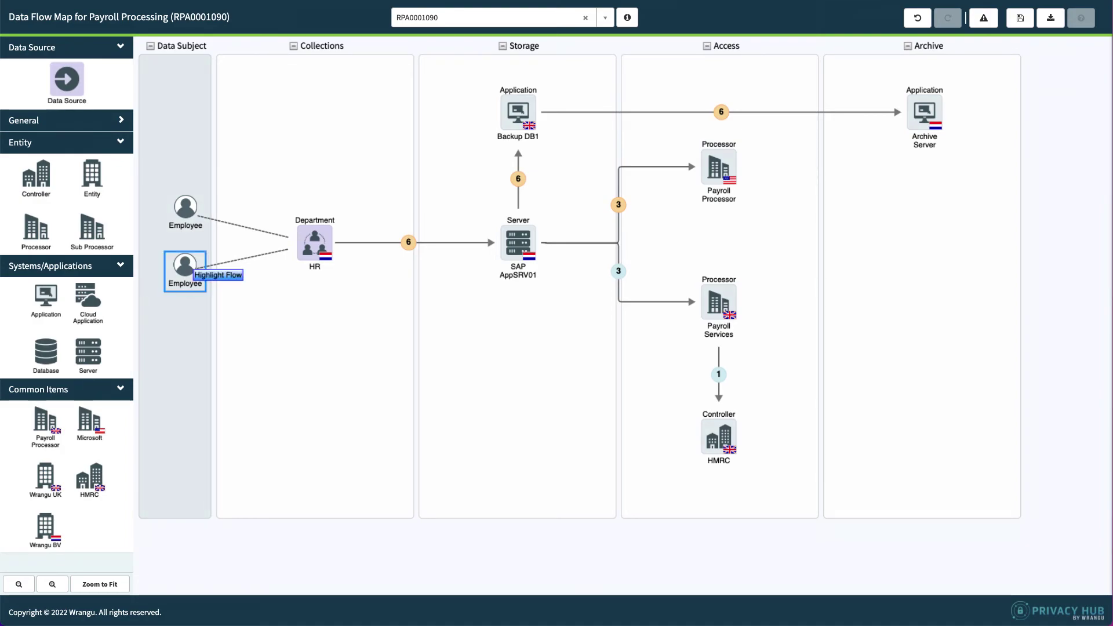
pyautogui.click(216, 276)
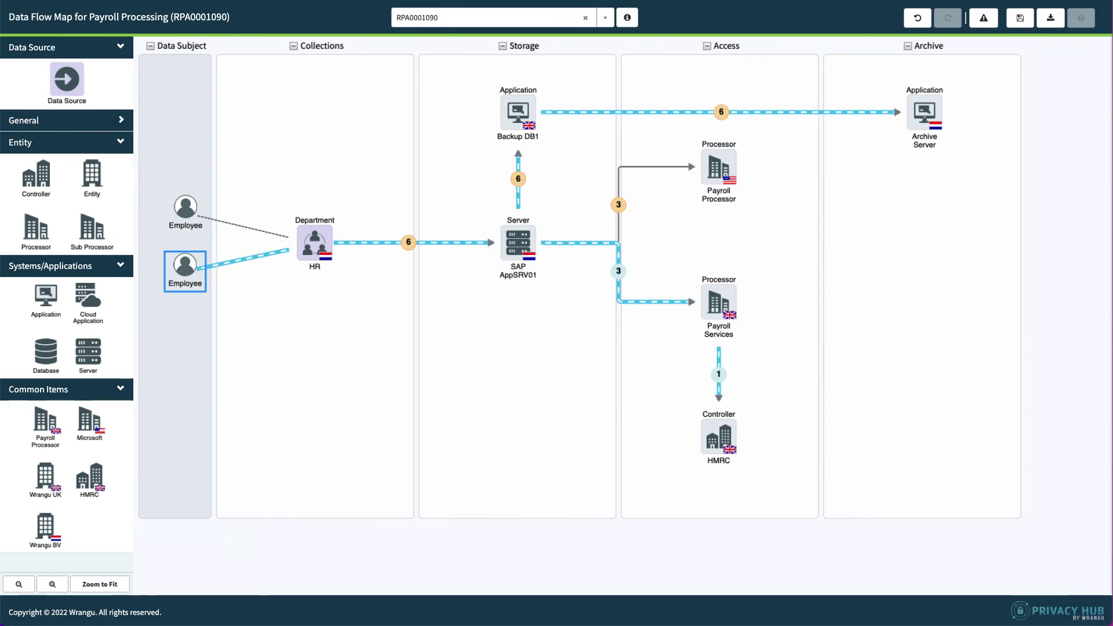
pyautogui.rightClick(190, 212)
pyautogui.click(215, 217)
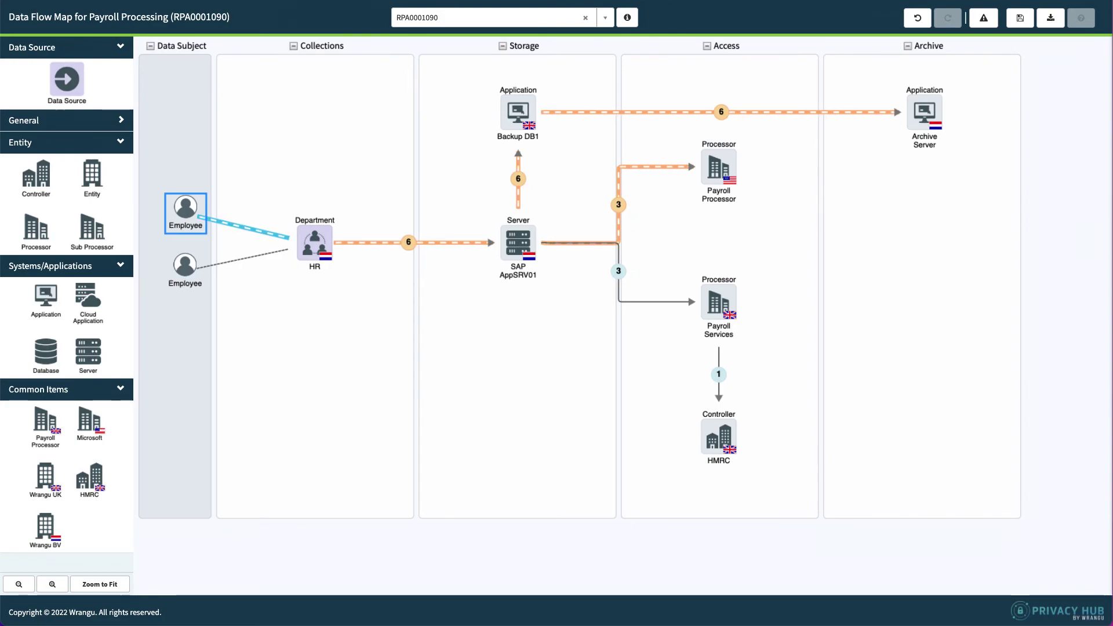
pyautogui.press('Escape')
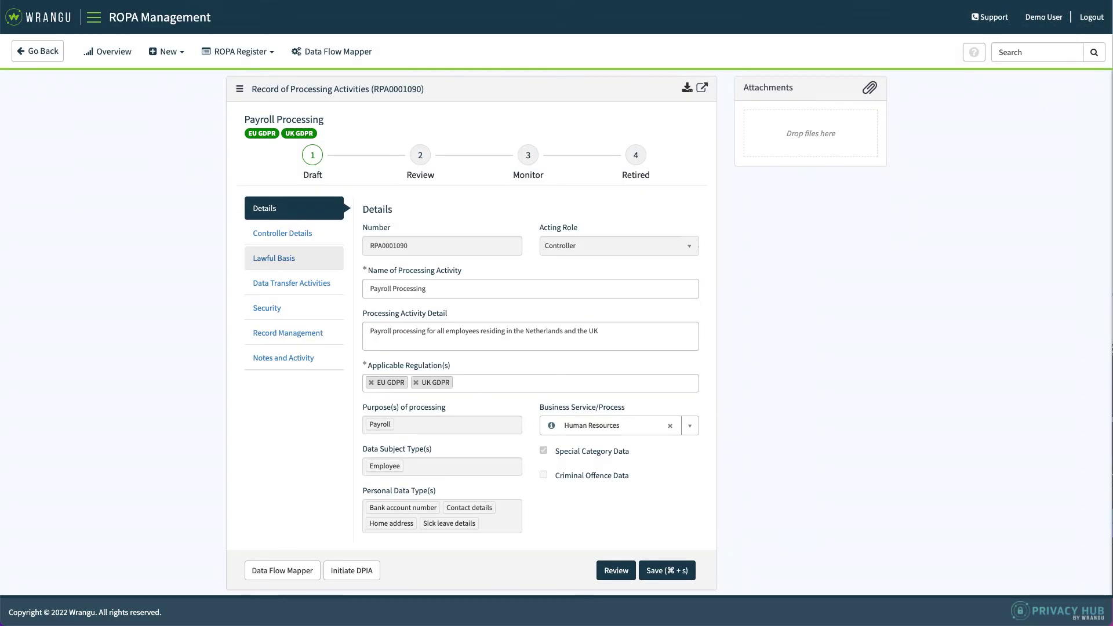
# Step: Review the record's lawful basis, data transfer activities and security details, along with its associated node items and data transfer items
pyautogui.click(274, 259)
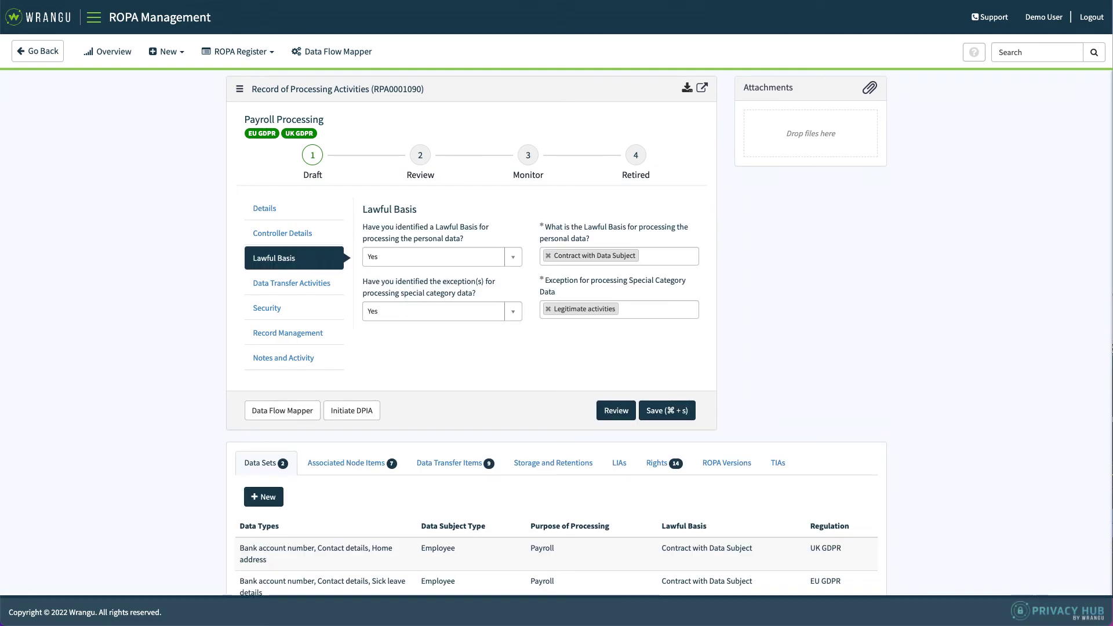
pyautogui.click(291, 284)
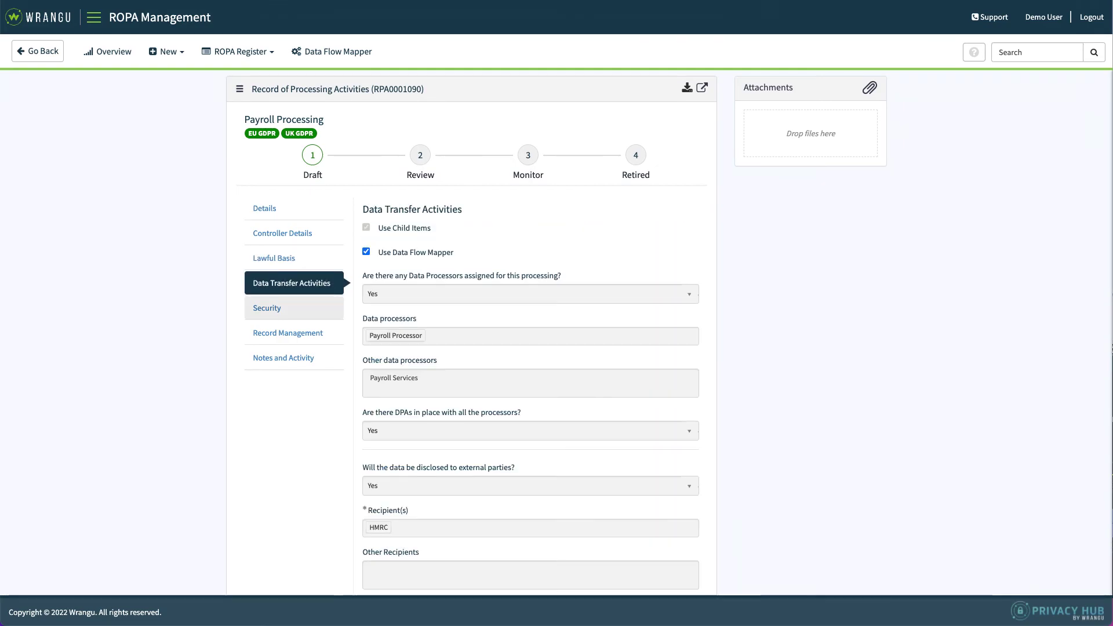
pyautogui.click(268, 309)
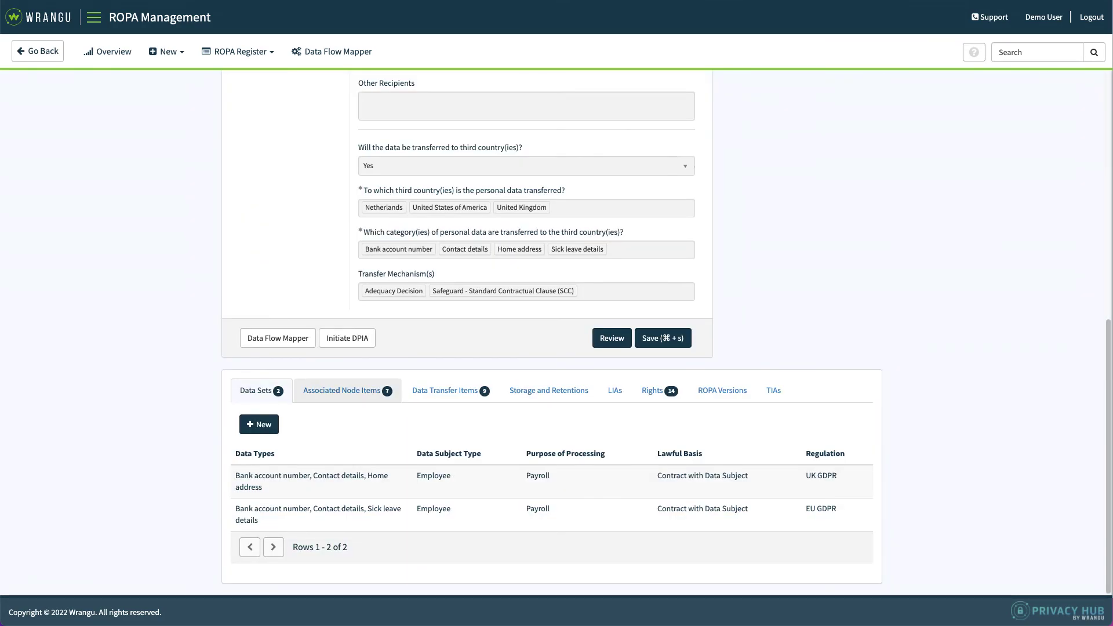
pyautogui.click(348, 391)
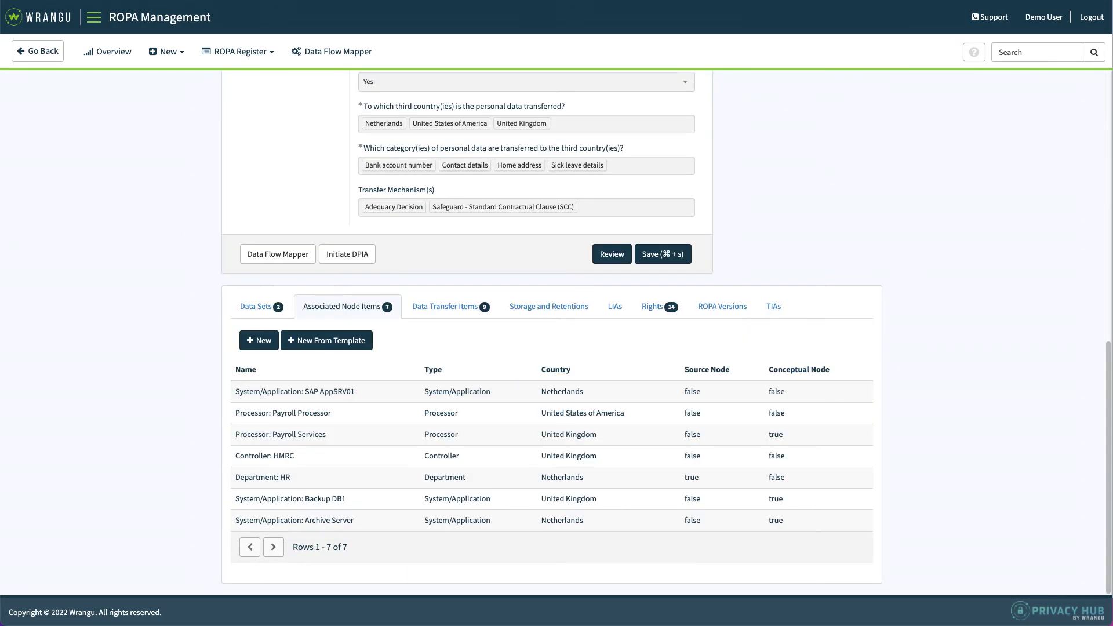
pyautogui.click(452, 307)
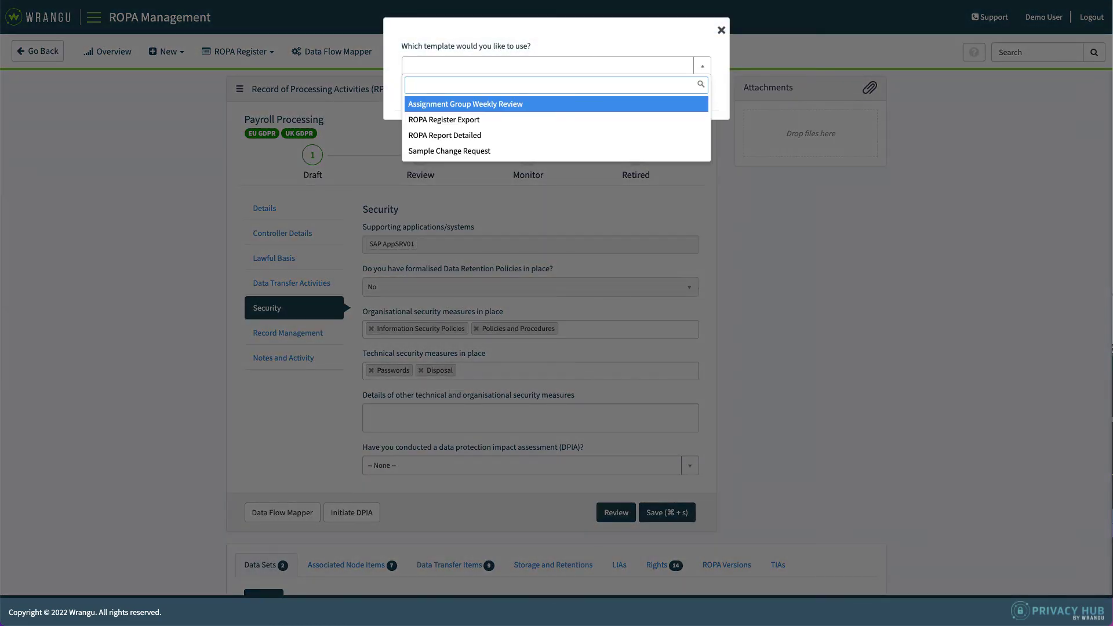
# Step: Generate a report from the ROPA Report Detailed template and read through its data flow map, collection, transfer and retention tables
pyautogui.click(446, 136)
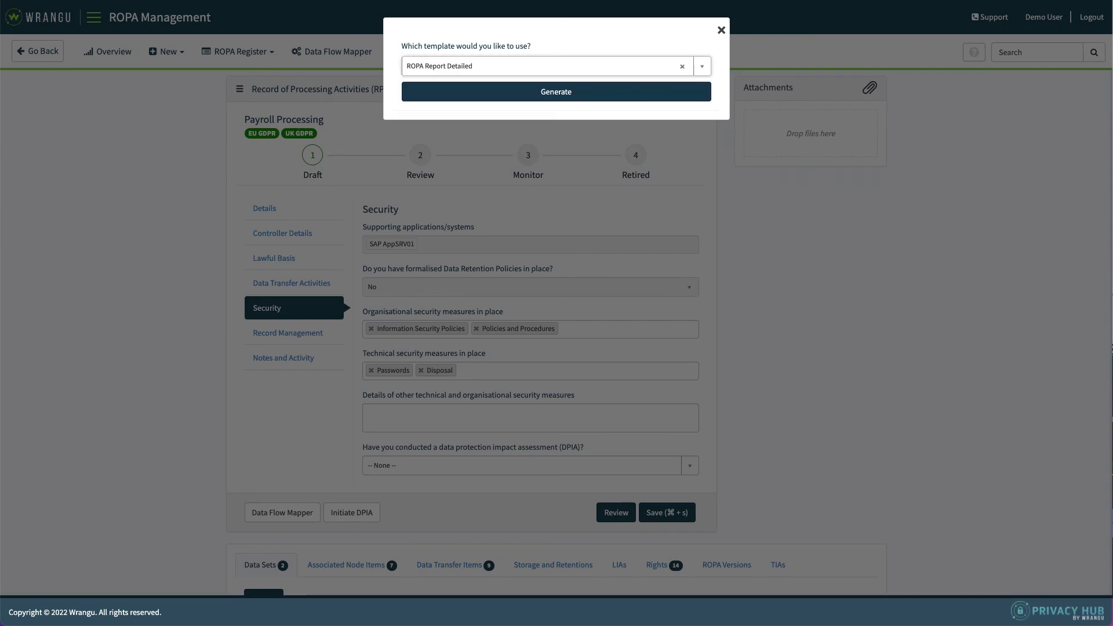
pyautogui.click(556, 91)
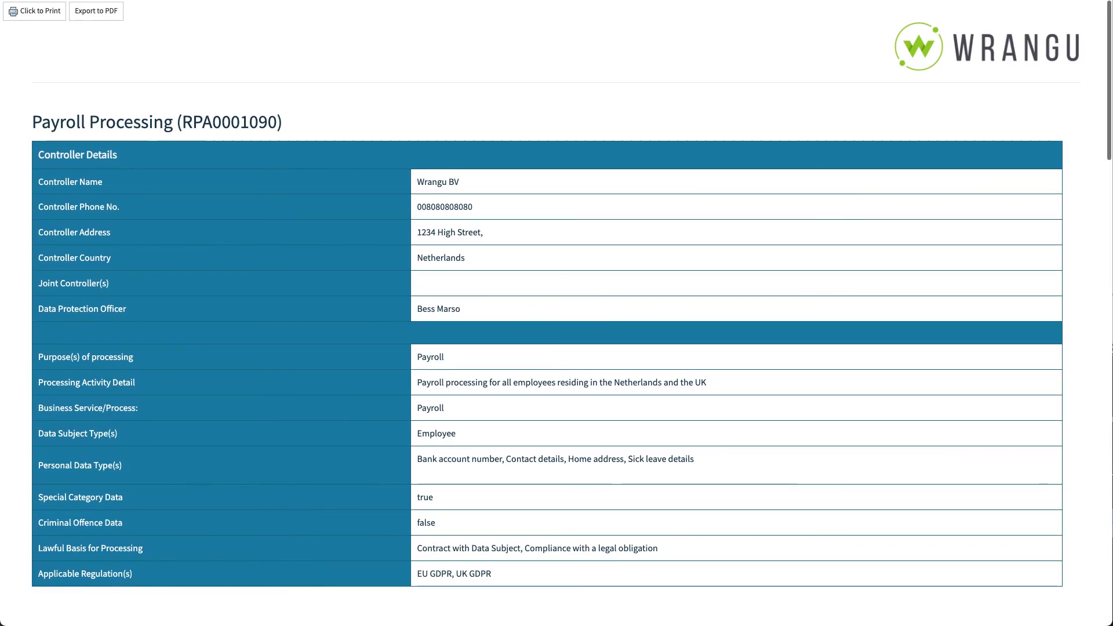
pyautogui.scroll(-8, 548, 313)
pyautogui.scroll(-8, 547, 313)
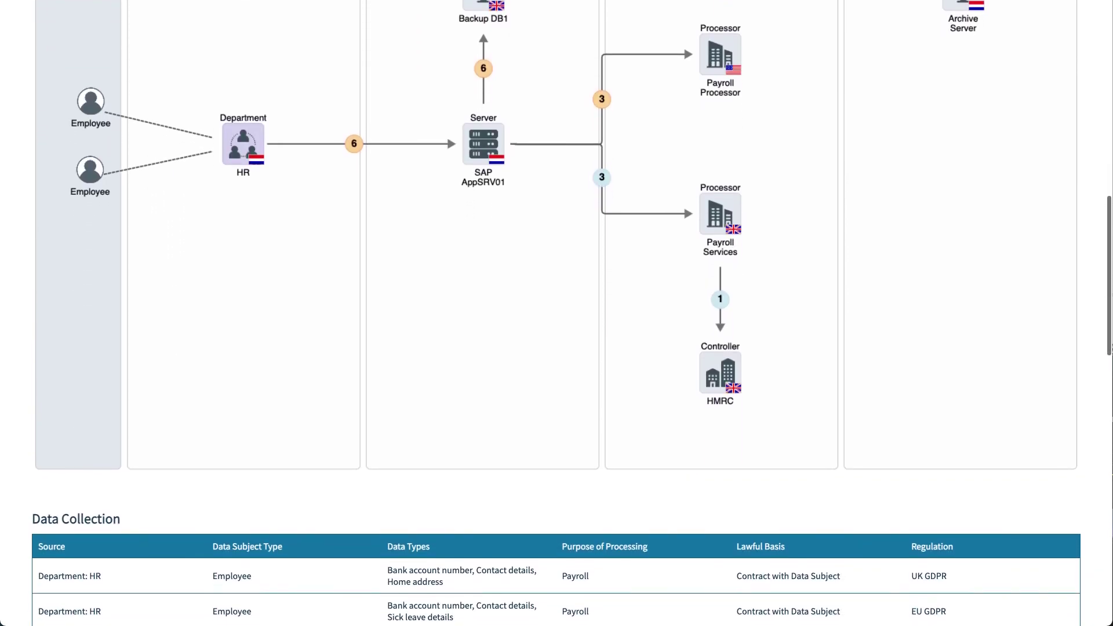
pyautogui.scroll(-5, 547, 313)
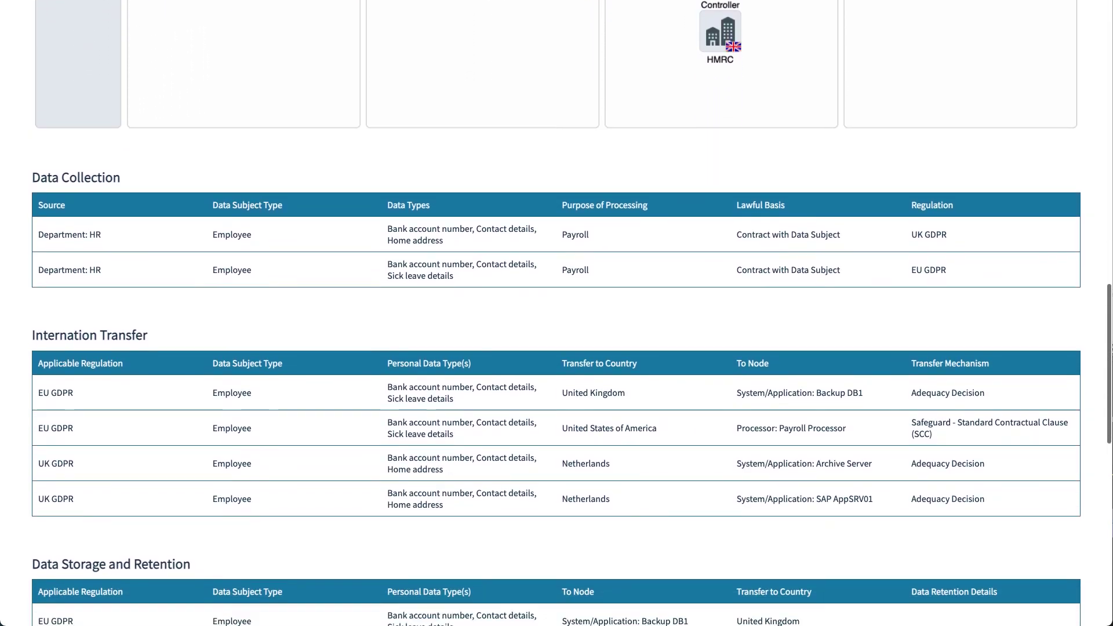
pyautogui.scroll(-4, 547, 313)
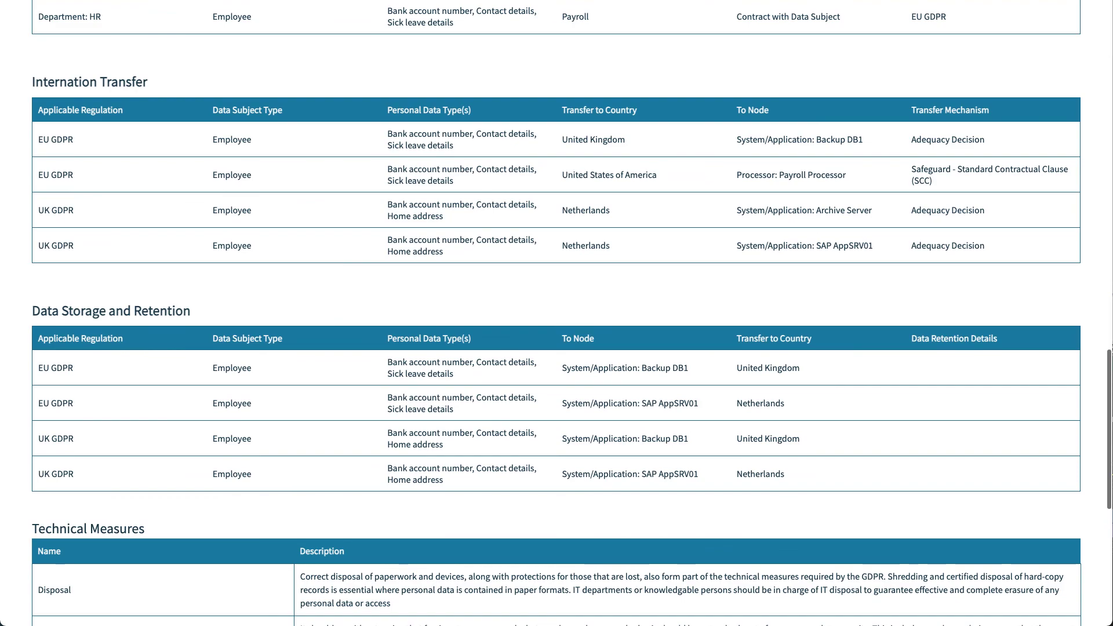
pyautogui.scroll(-3, 547, 313)
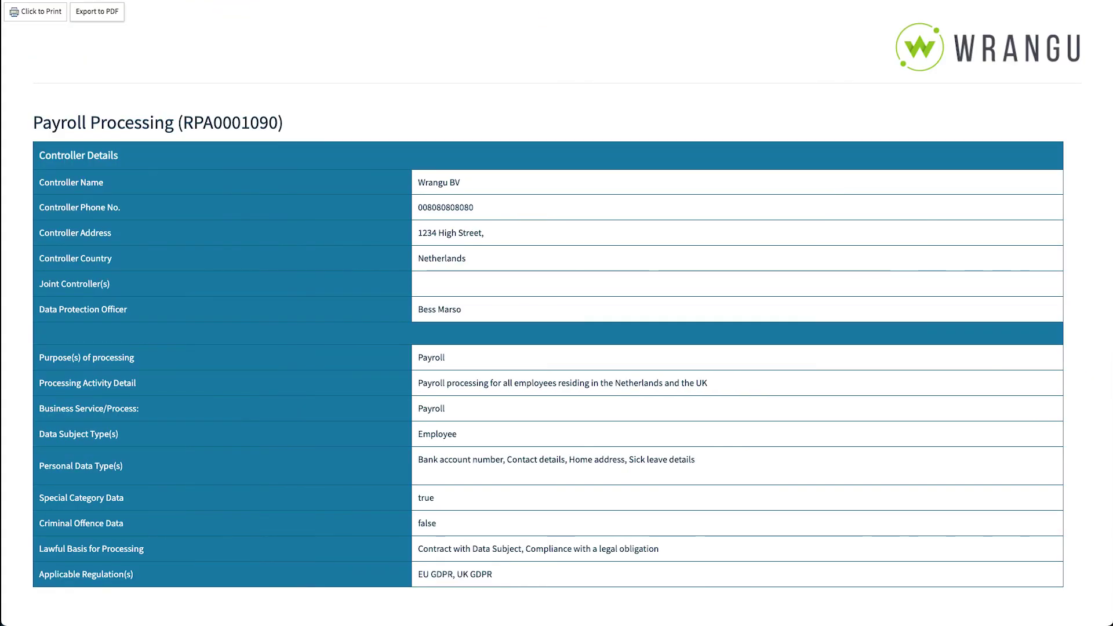
# Step: Export the report as a landscape Letter PDF at 100% zoom and check its pages through to the data flow map
pyautogui.click(97, 11)
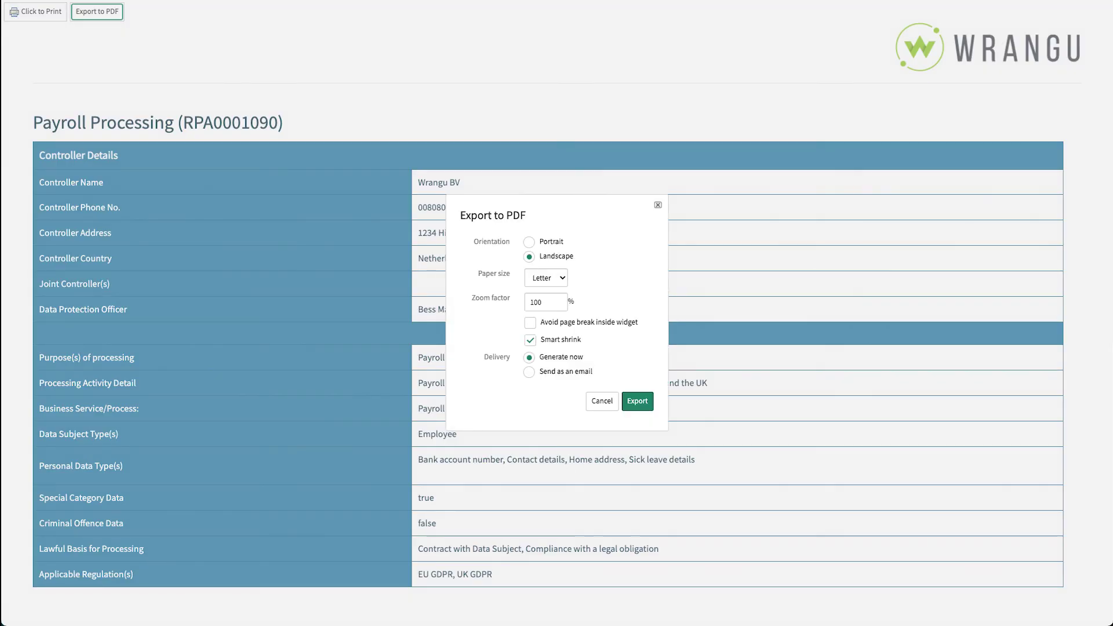
pyautogui.click(636, 397)
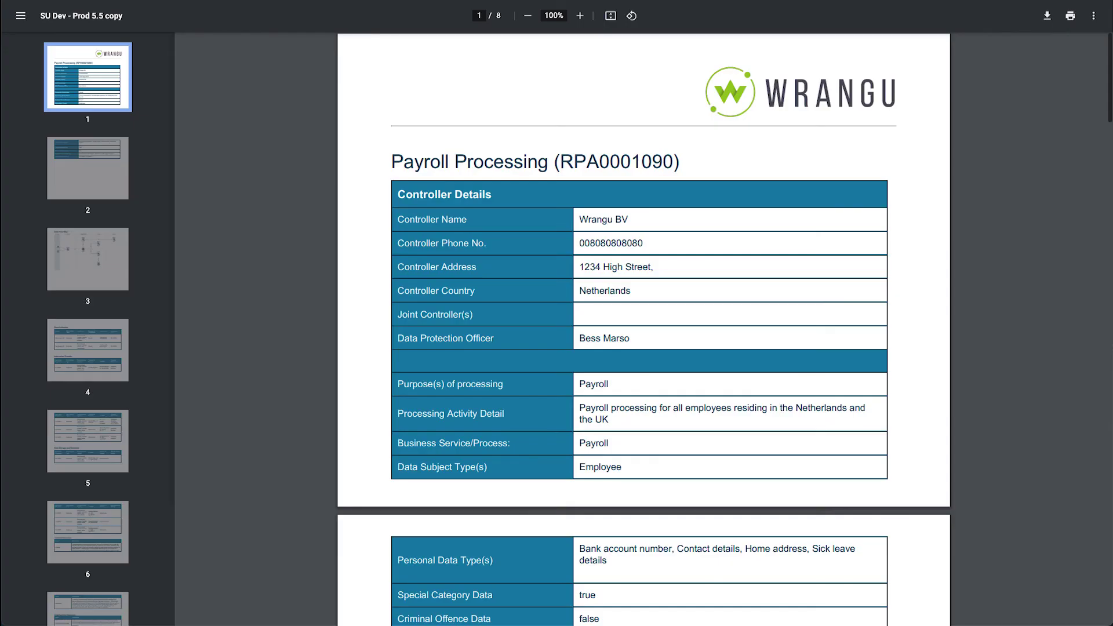
pyautogui.scroll(-15, 644, 325)
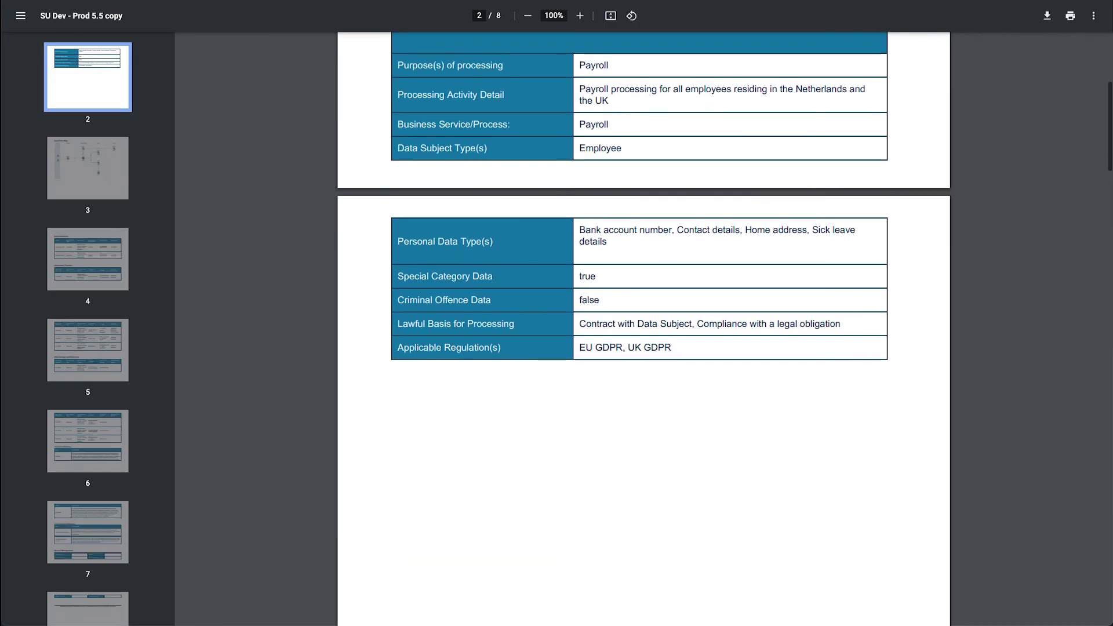
pyautogui.scroll(-1, 644, 324)
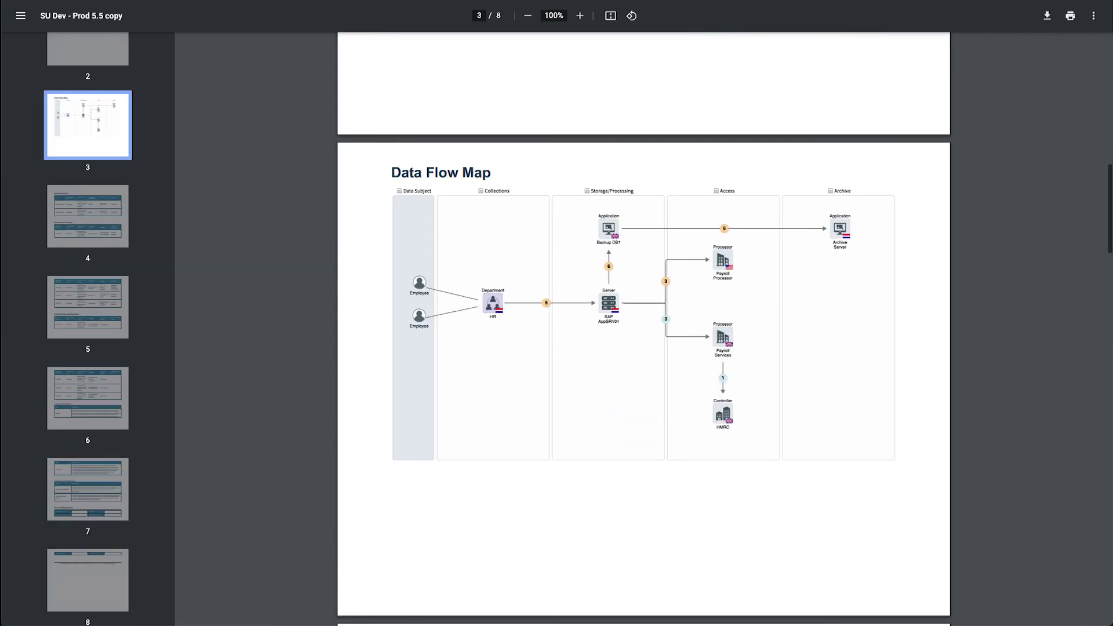